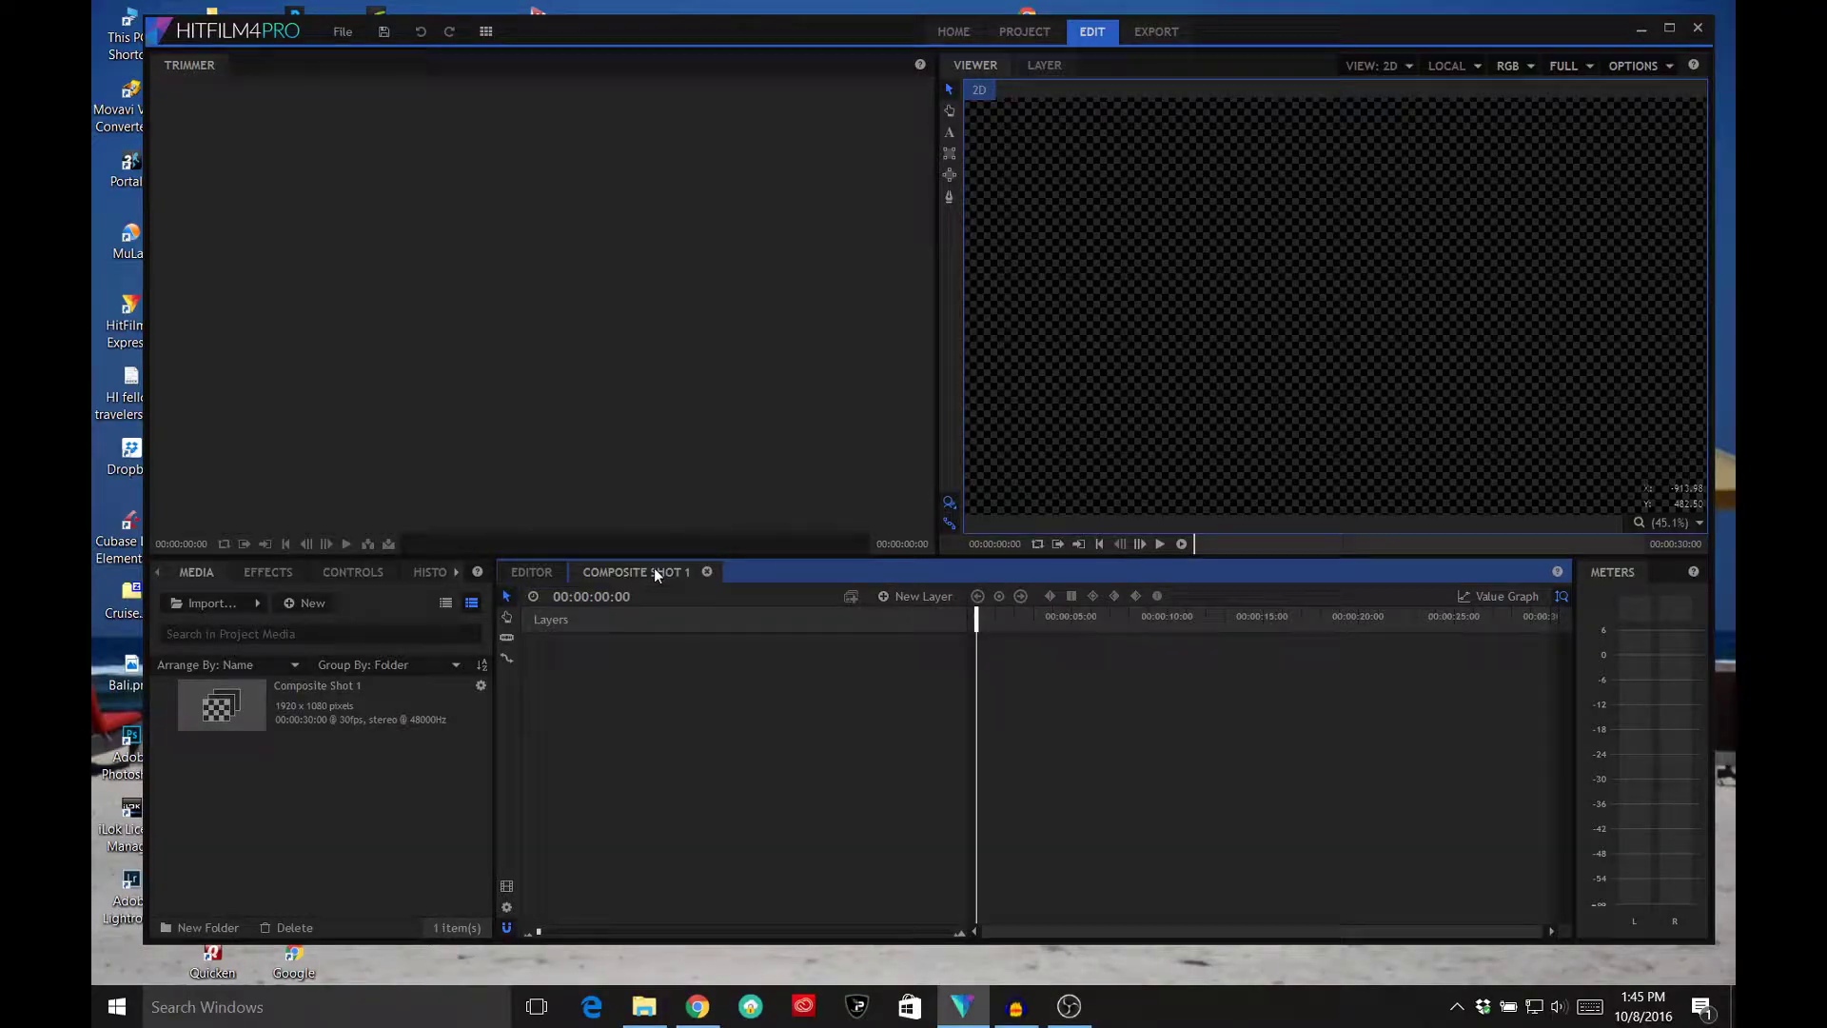
# Add a full-frame white plane to Composite Shot 1
pyautogui.click(936, 597)
pyautogui.click(937, 618)
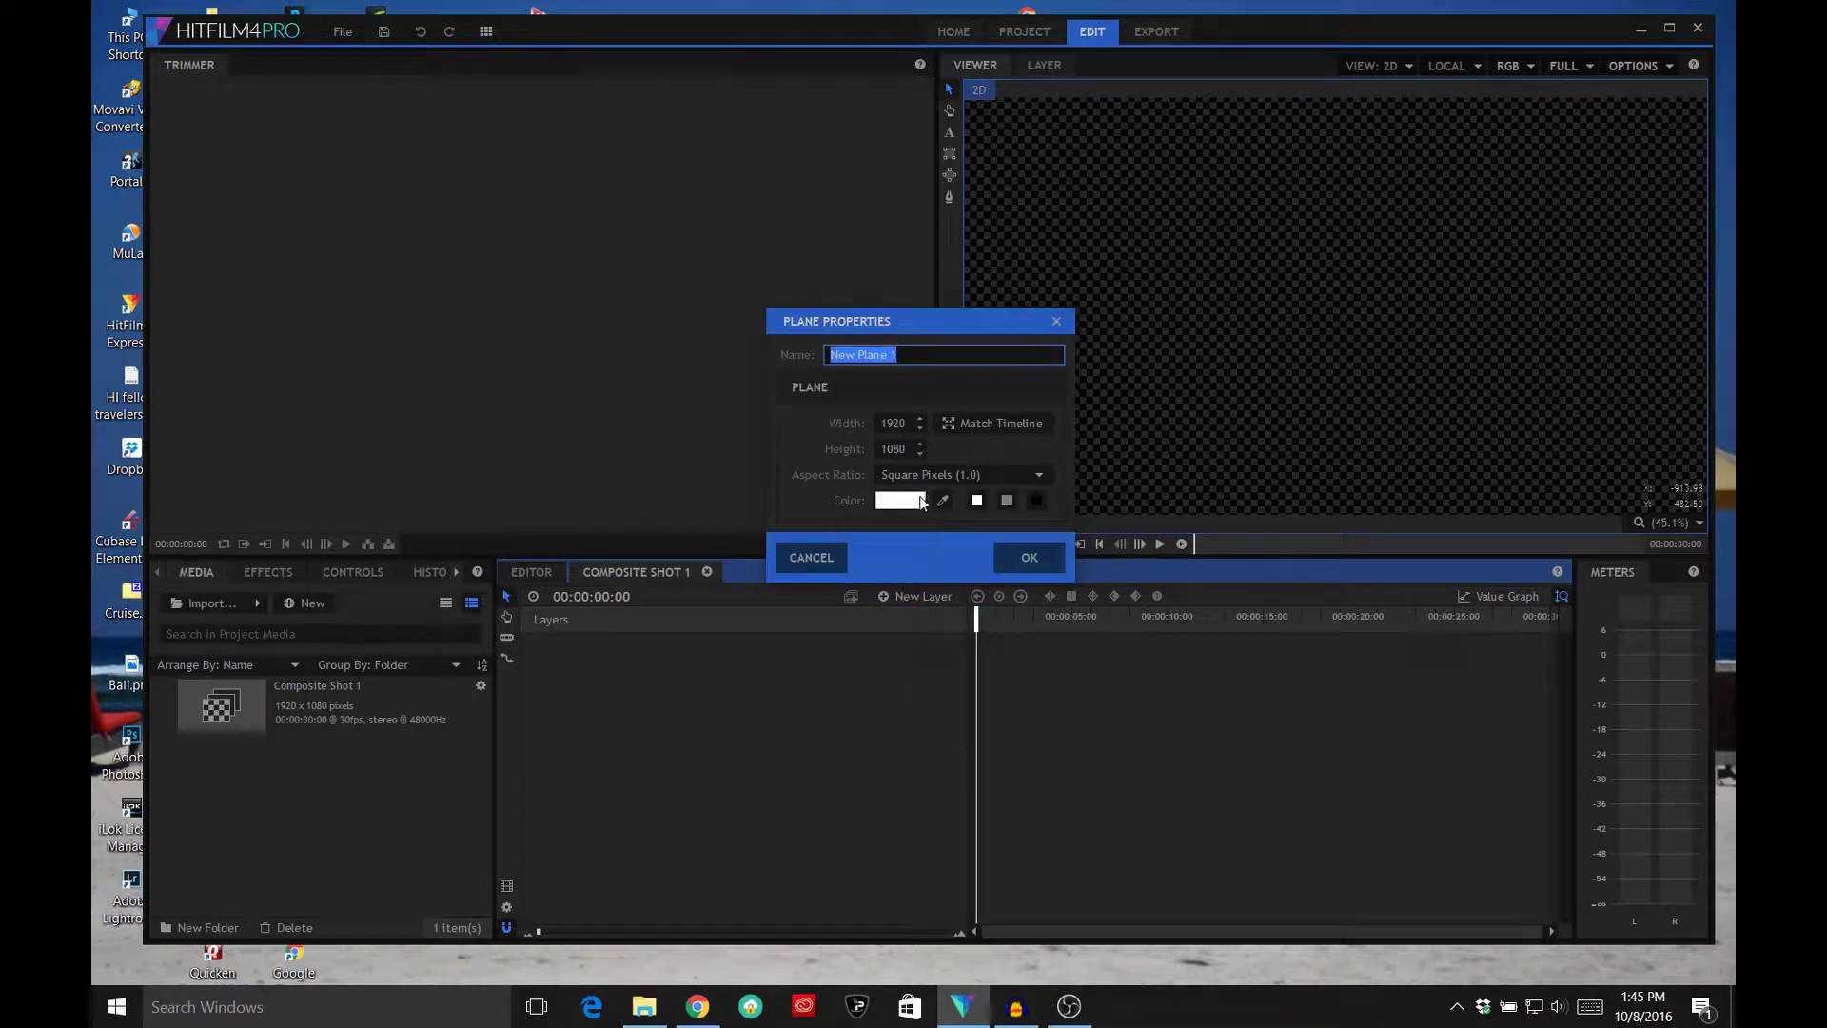
pyautogui.click(1031, 555)
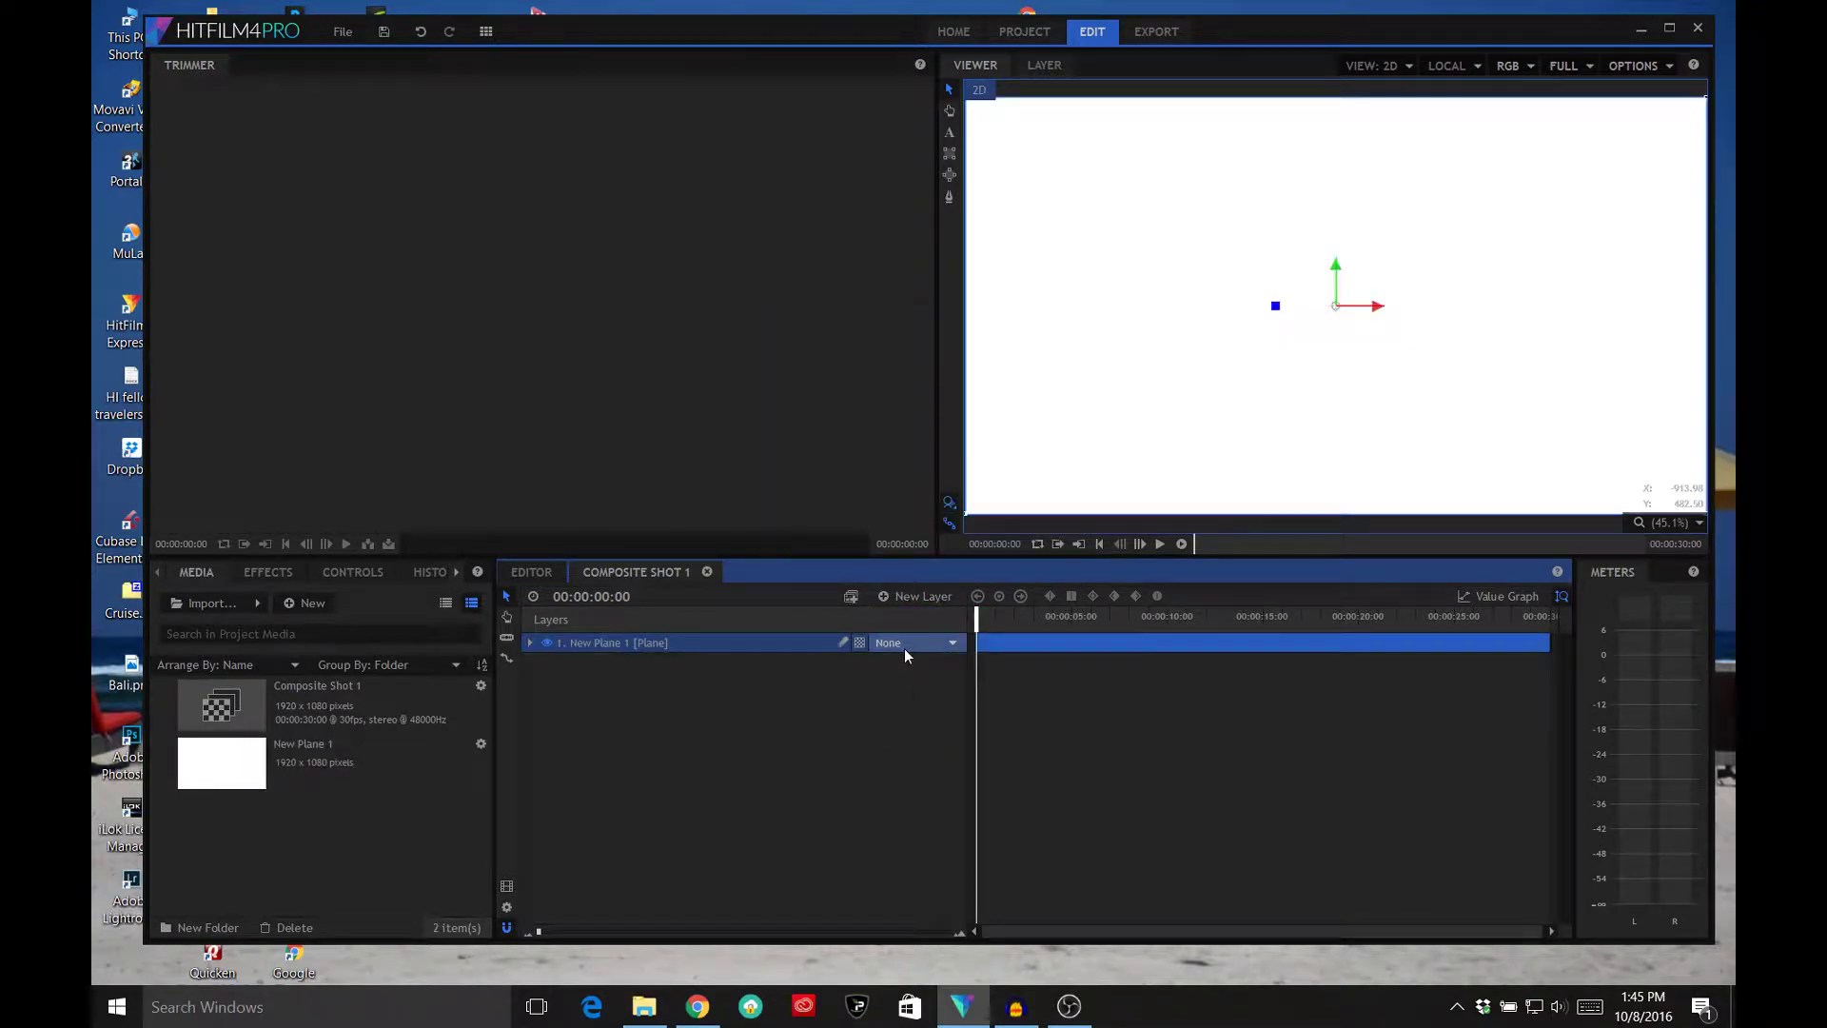
# Add a second 1920 x 1080 plane in black above the white one
pyautogui.click(906, 648)
pyautogui.click(913, 600)
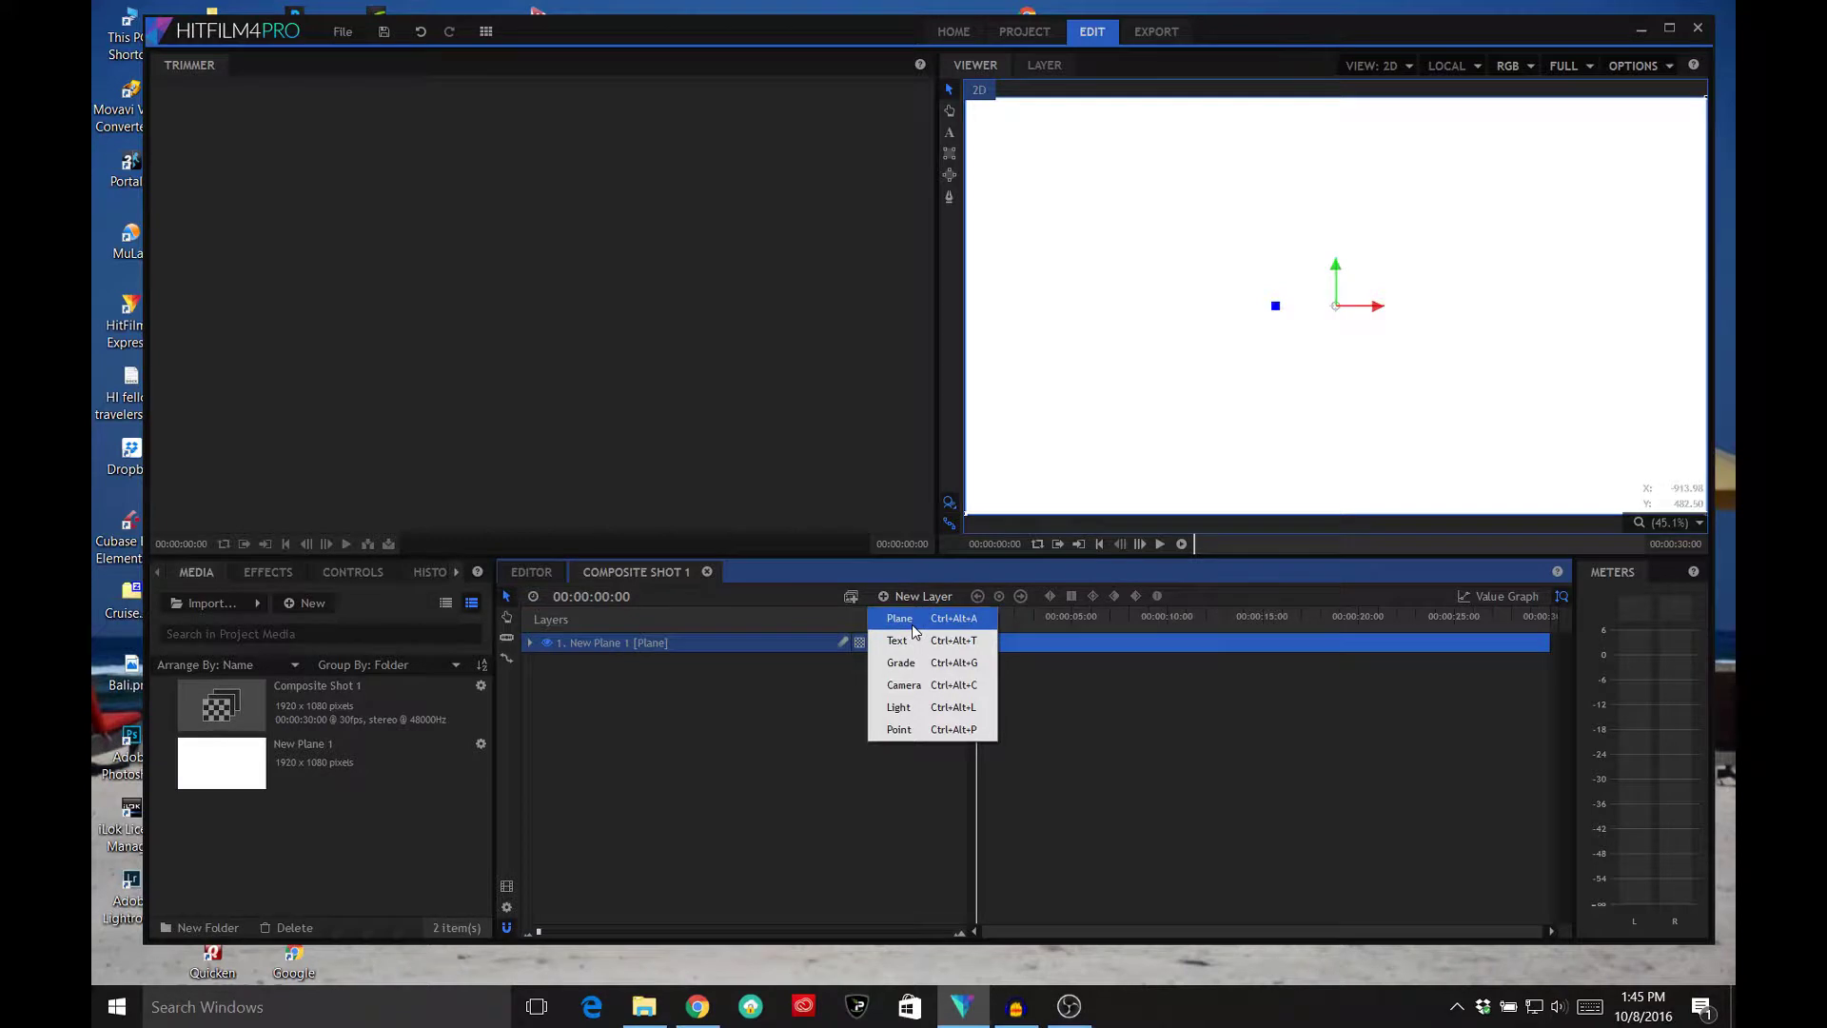
pyautogui.click(916, 621)
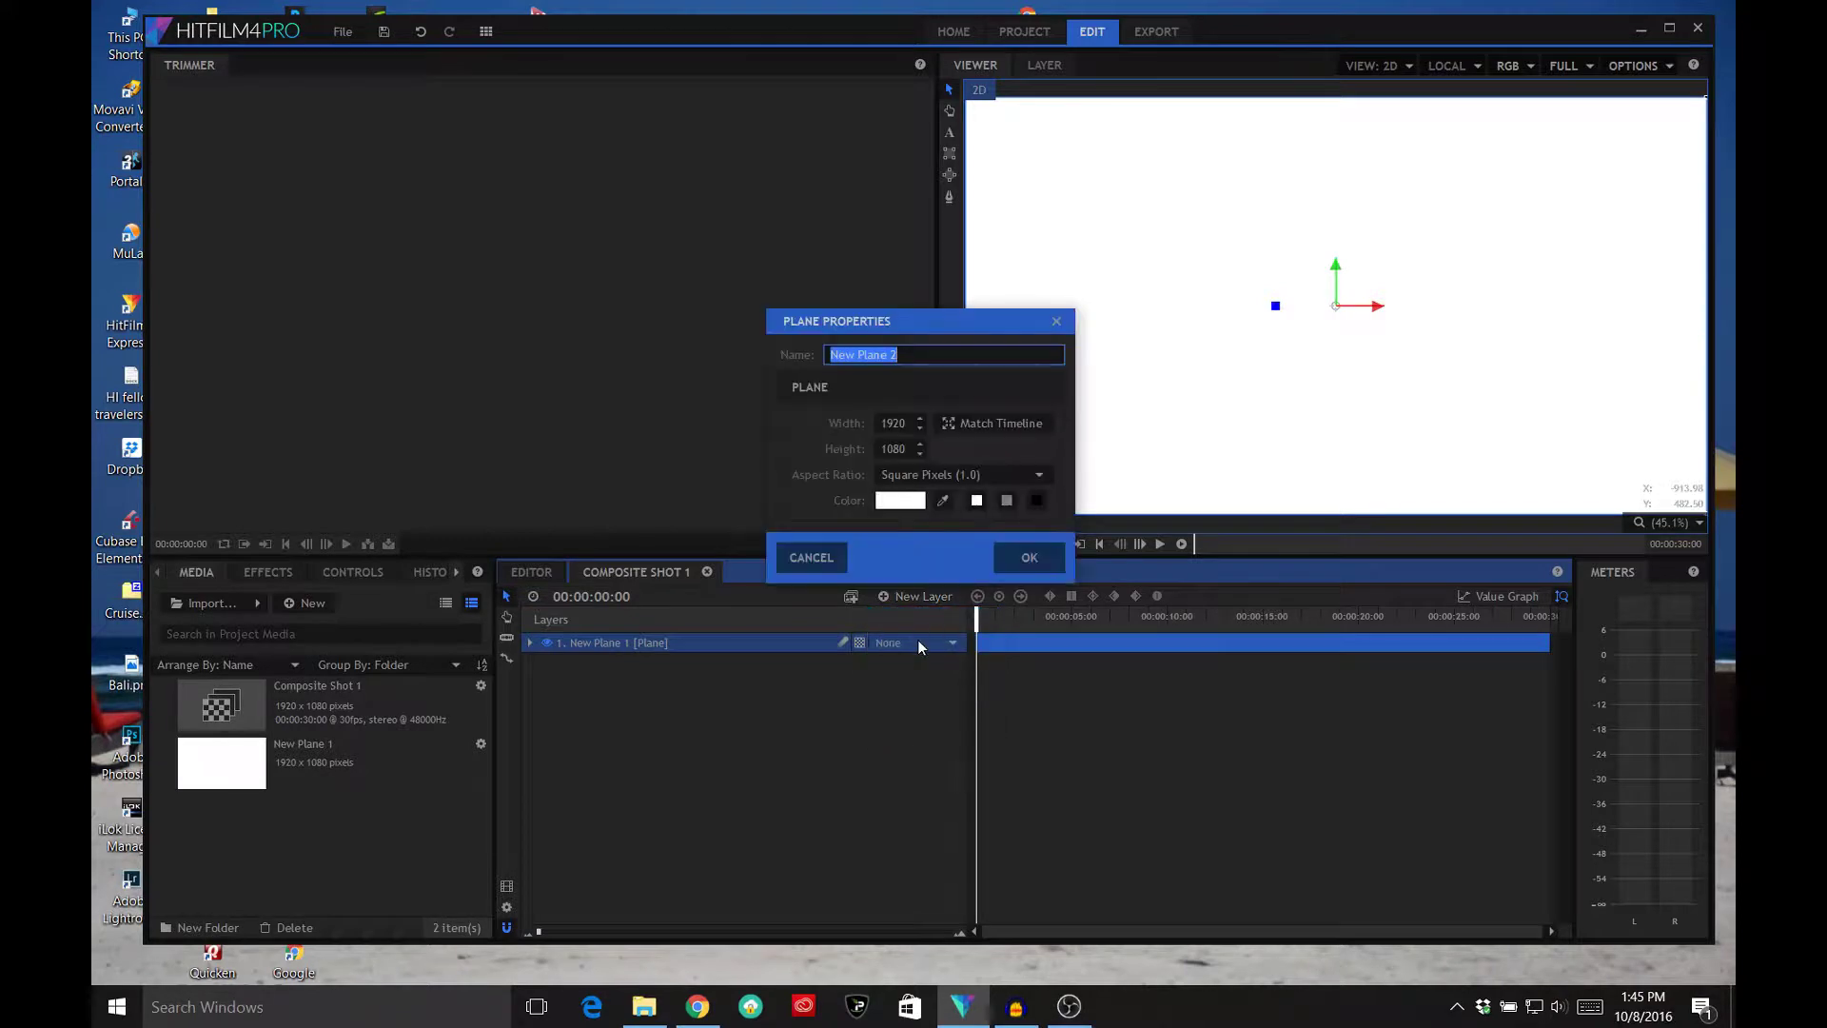
pyautogui.click(1036, 501)
pyautogui.click(1029, 557)
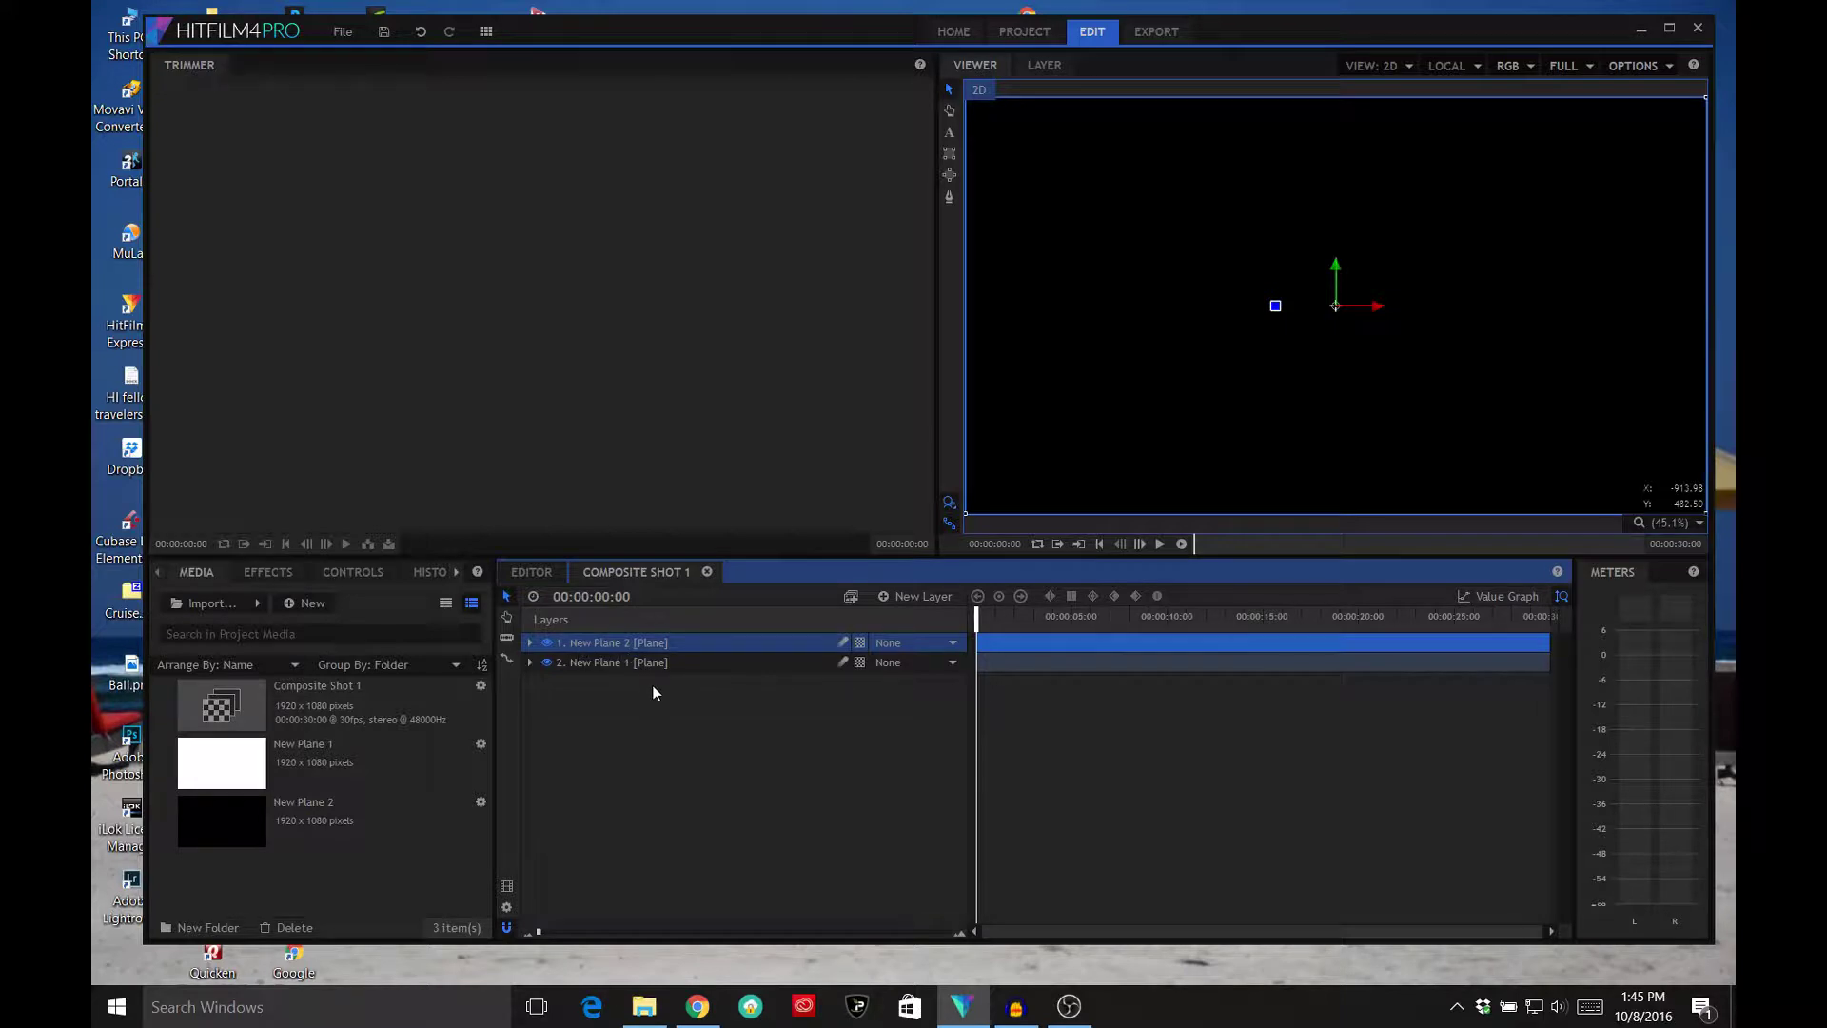
# Rename the top plane 'Black' and New Plane 1 'White'
pyautogui.press('F2')
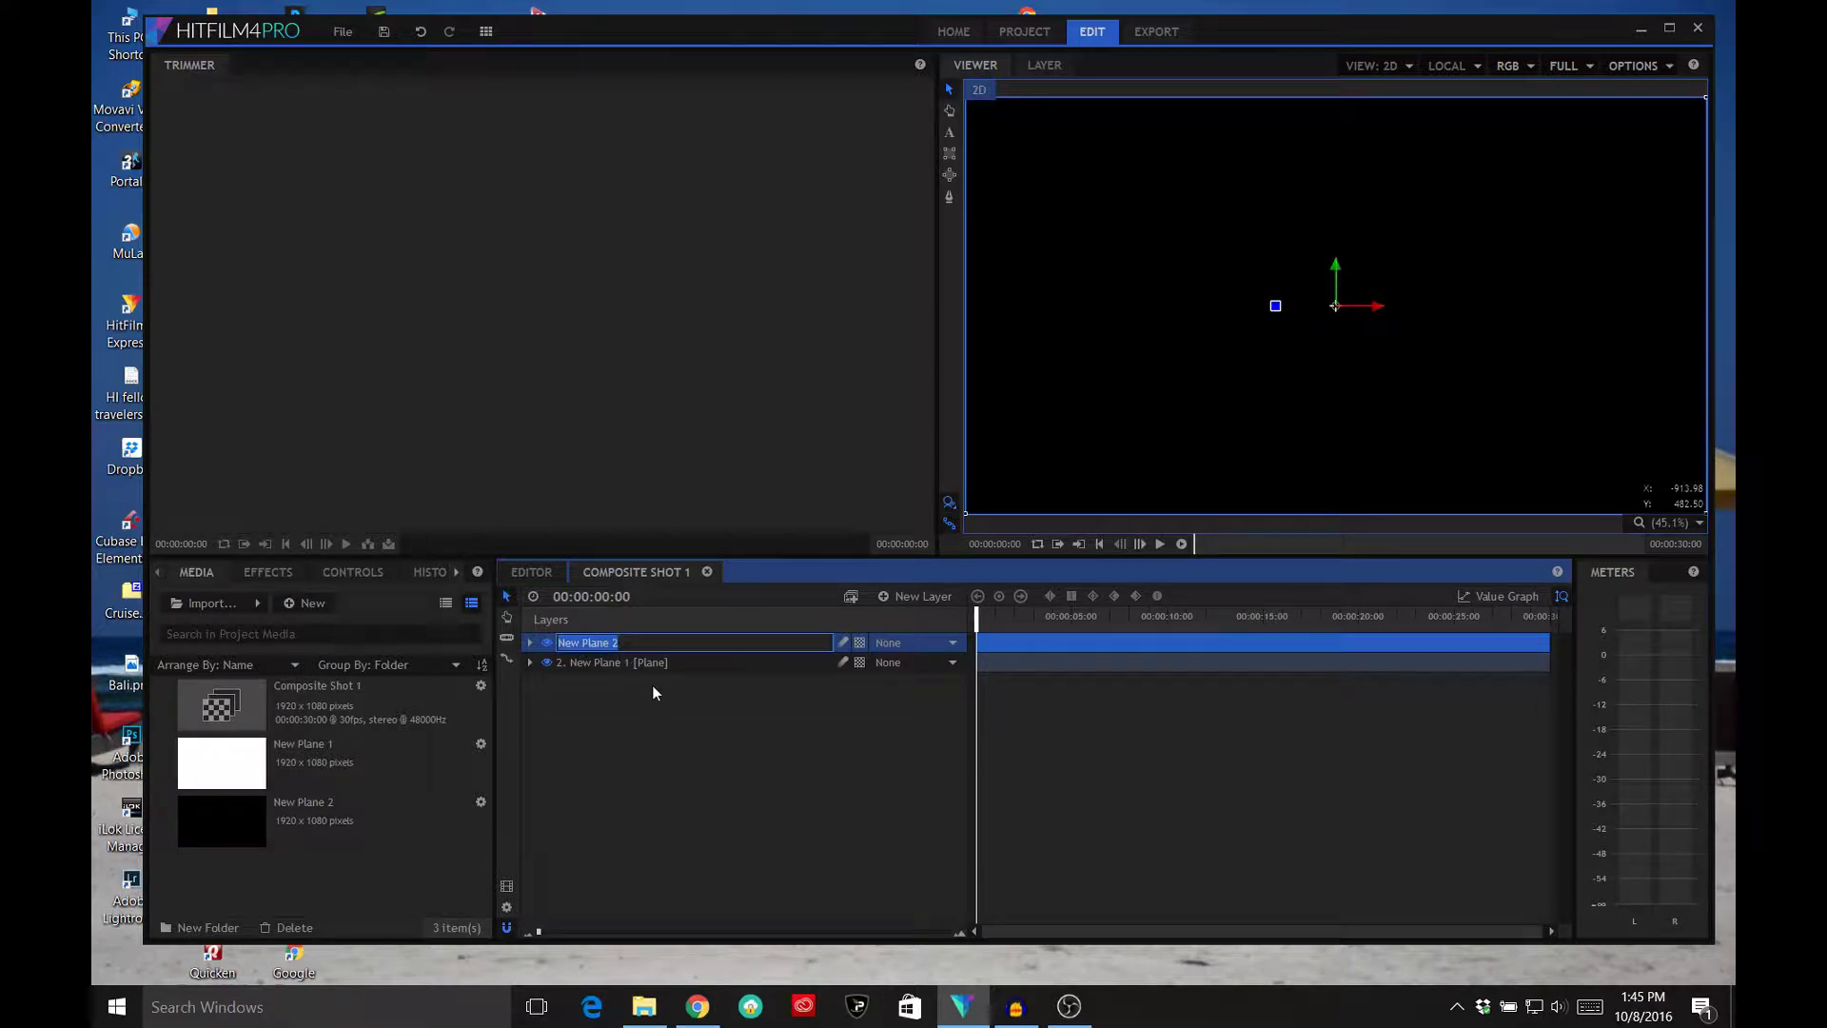
pyautogui.write('Black')
pyautogui.press('Return')
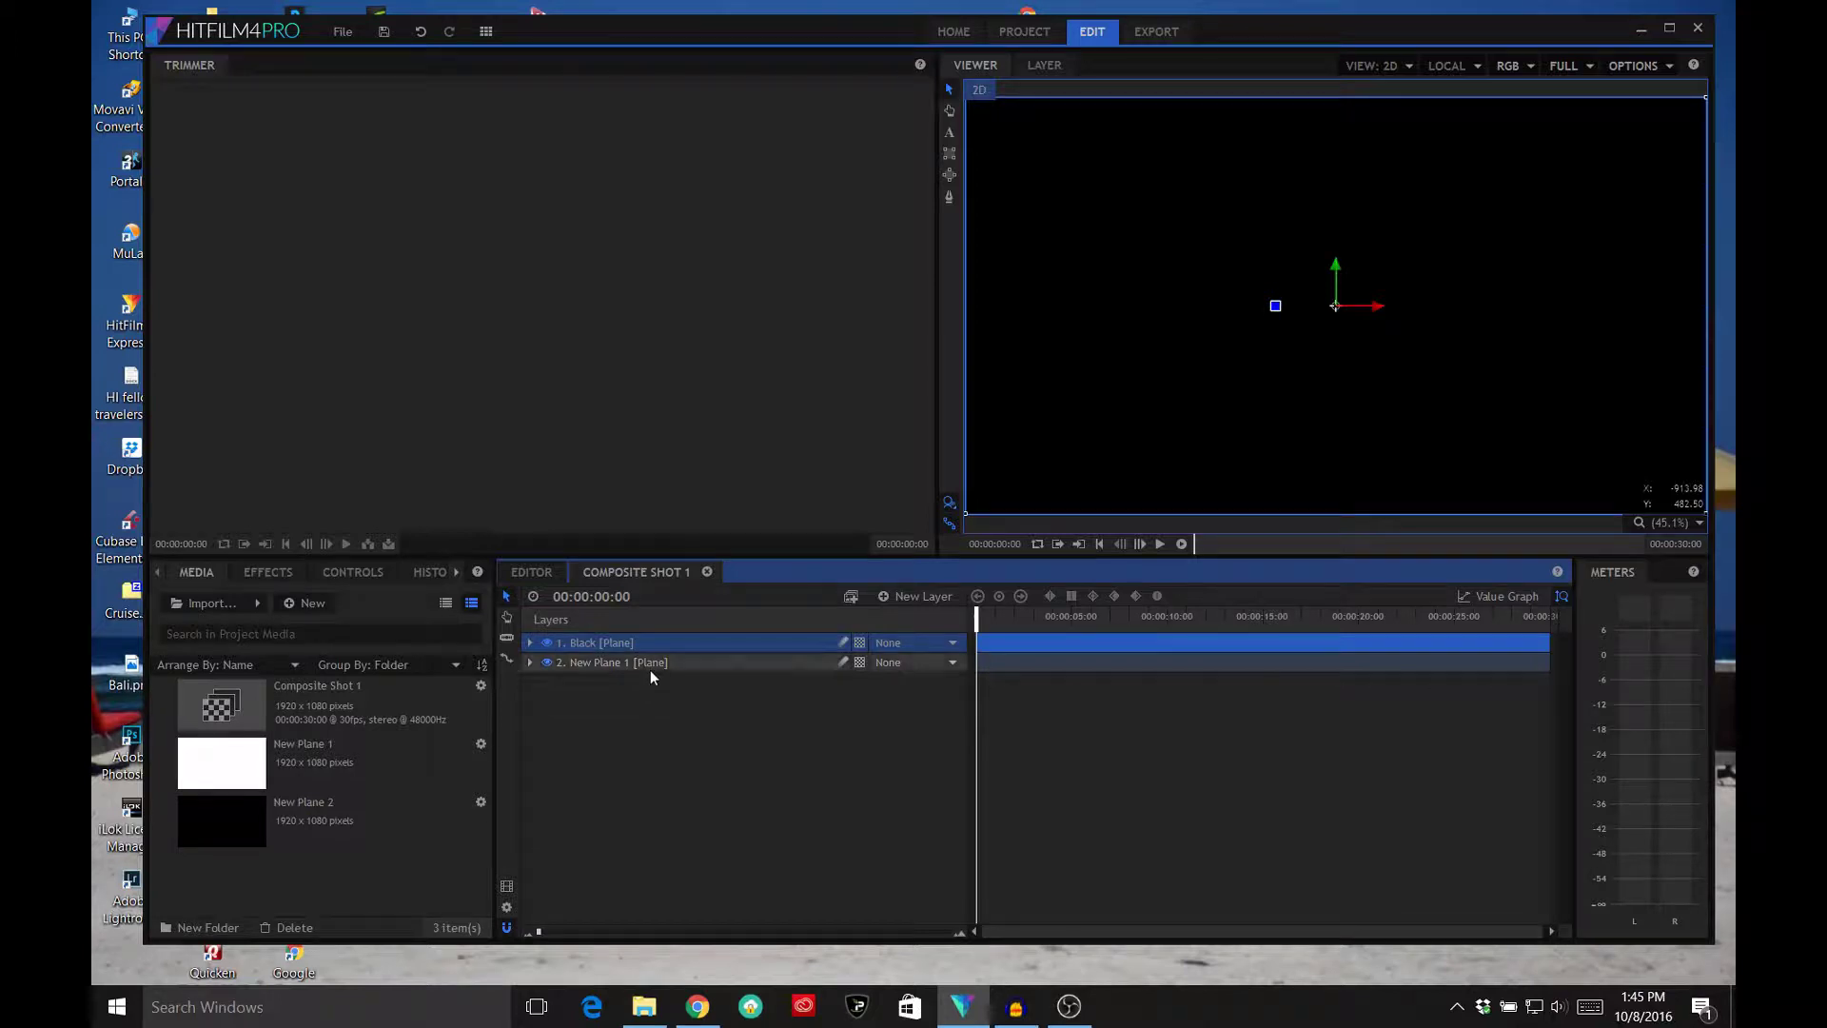
pyautogui.click(648, 666)
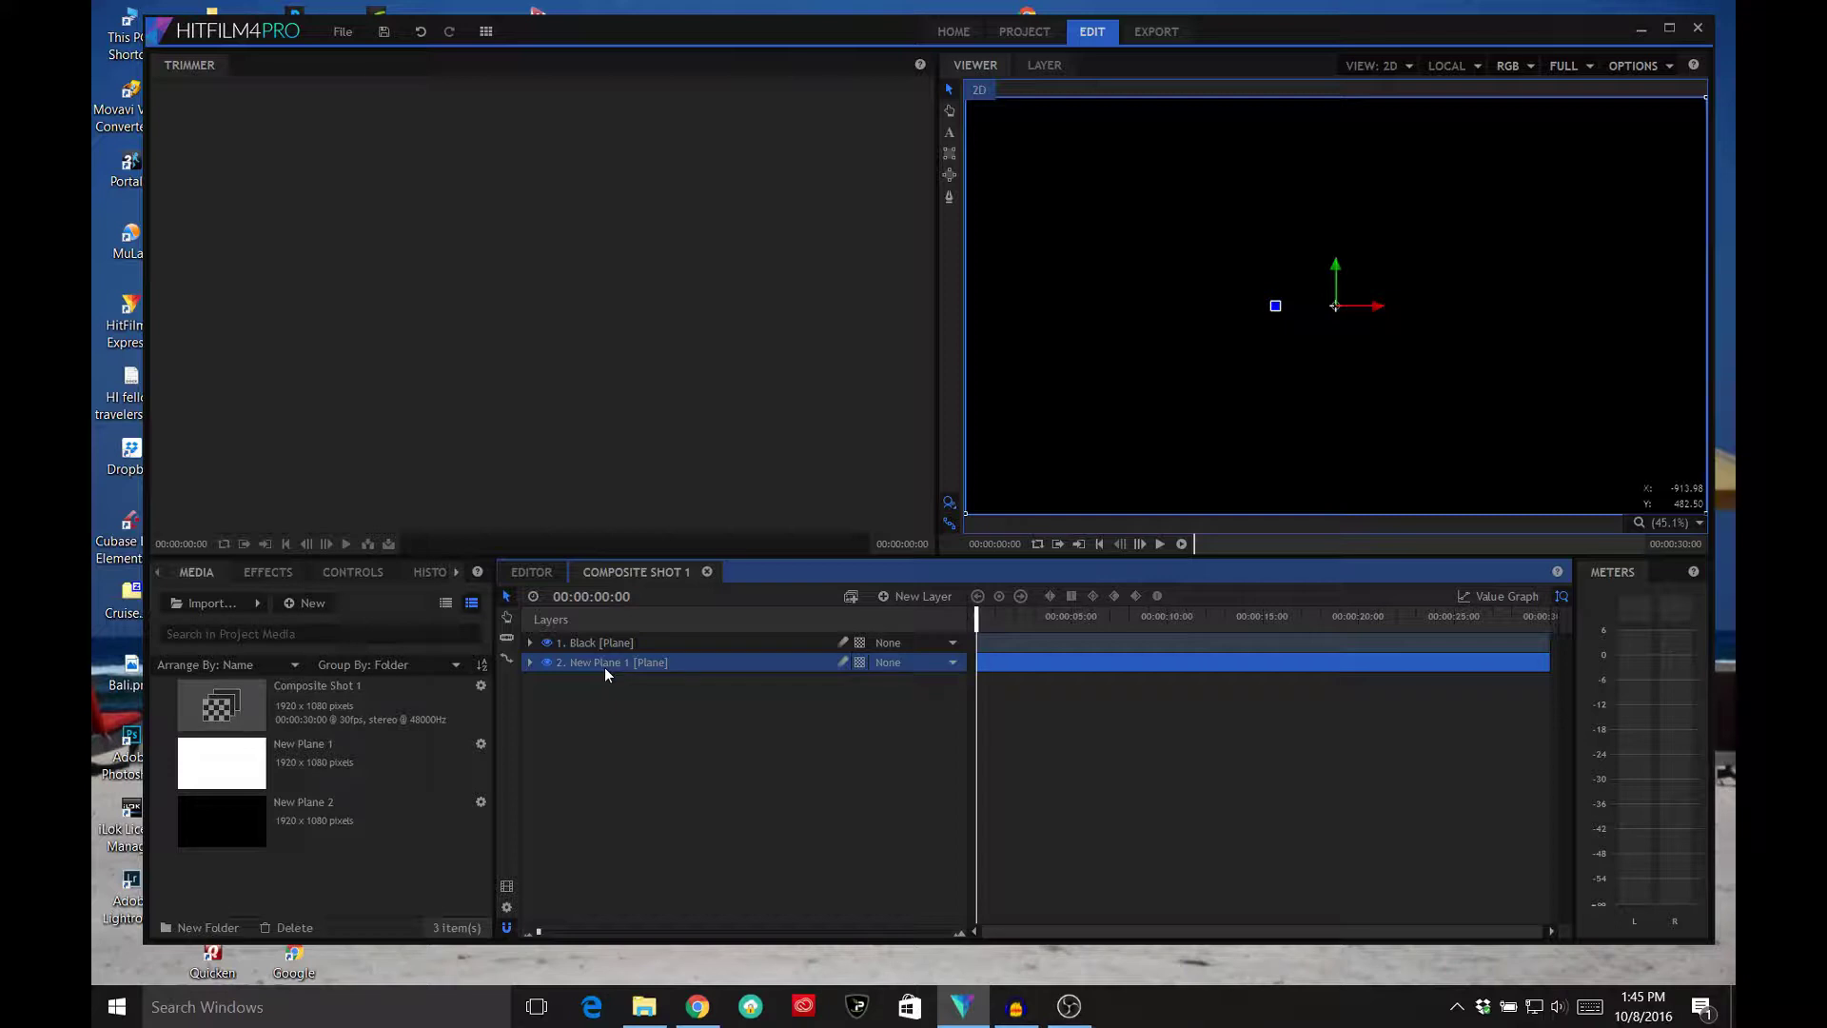
pyautogui.doubleClick(605, 669)
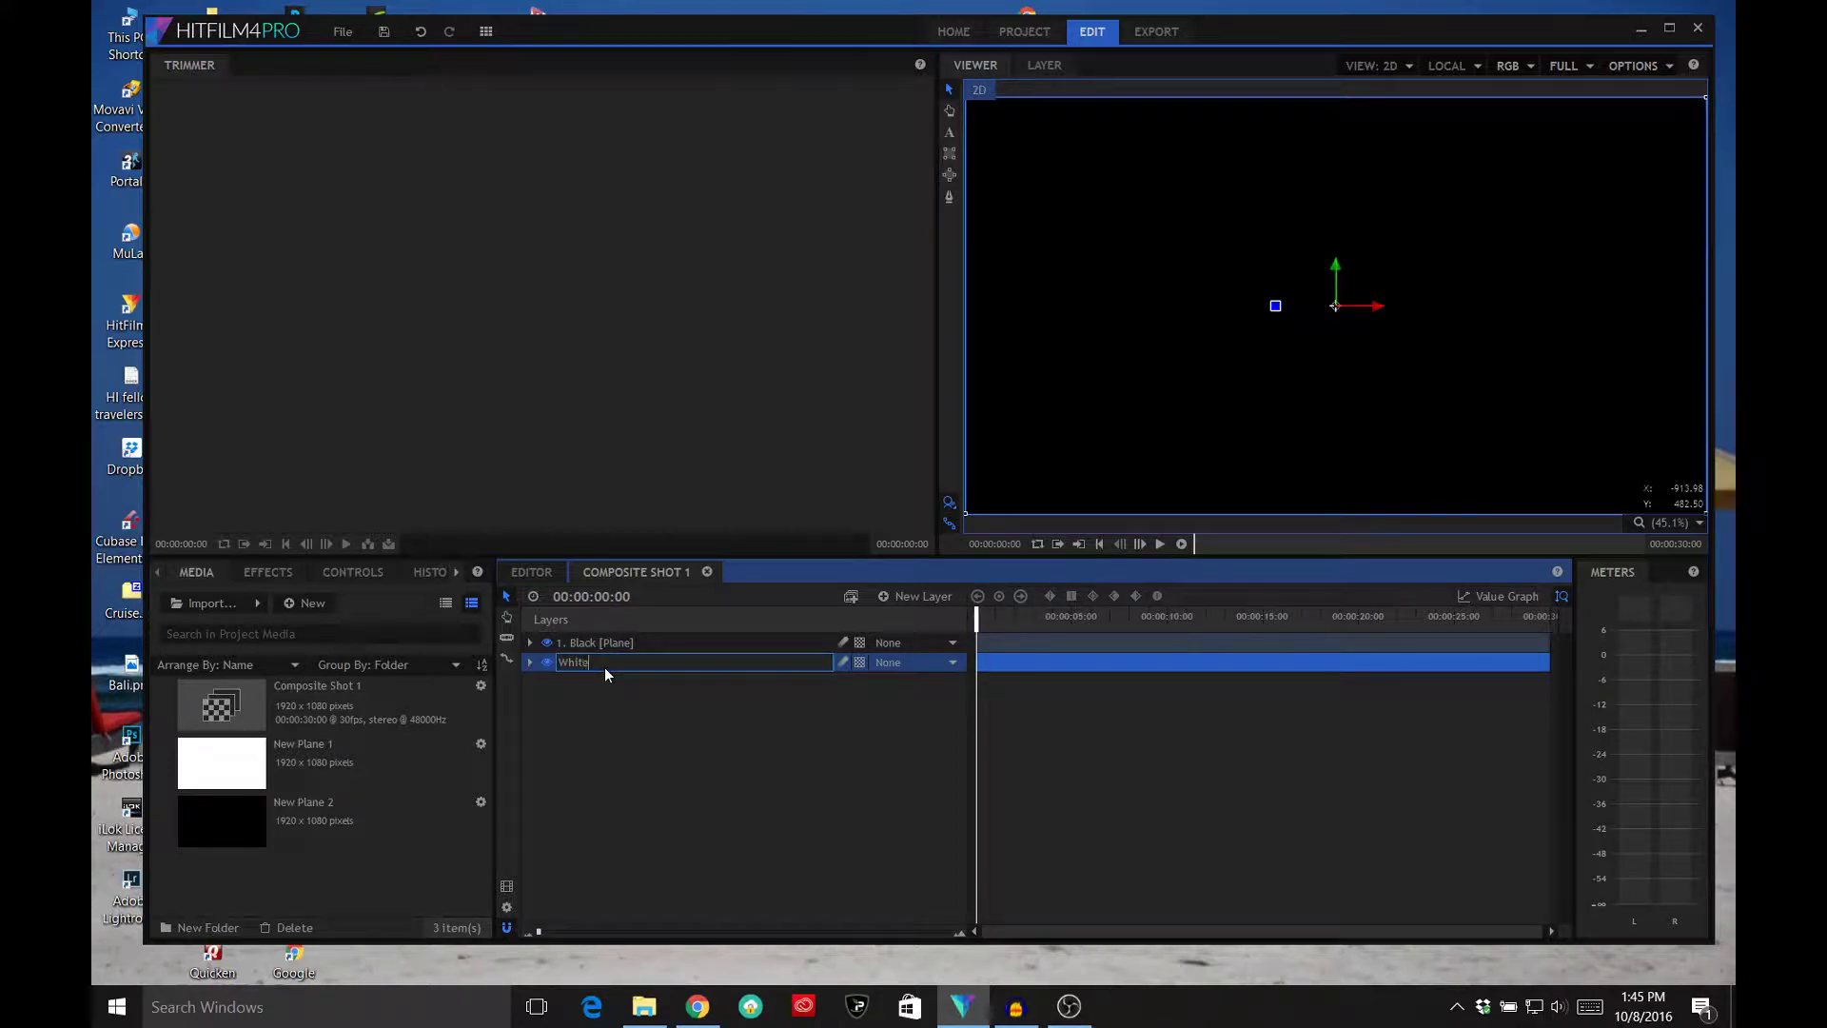
pyautogui.press('Return')
# Compare the planes by toggling their visibility, then move White above Black
pyautogui.click(548, 642)
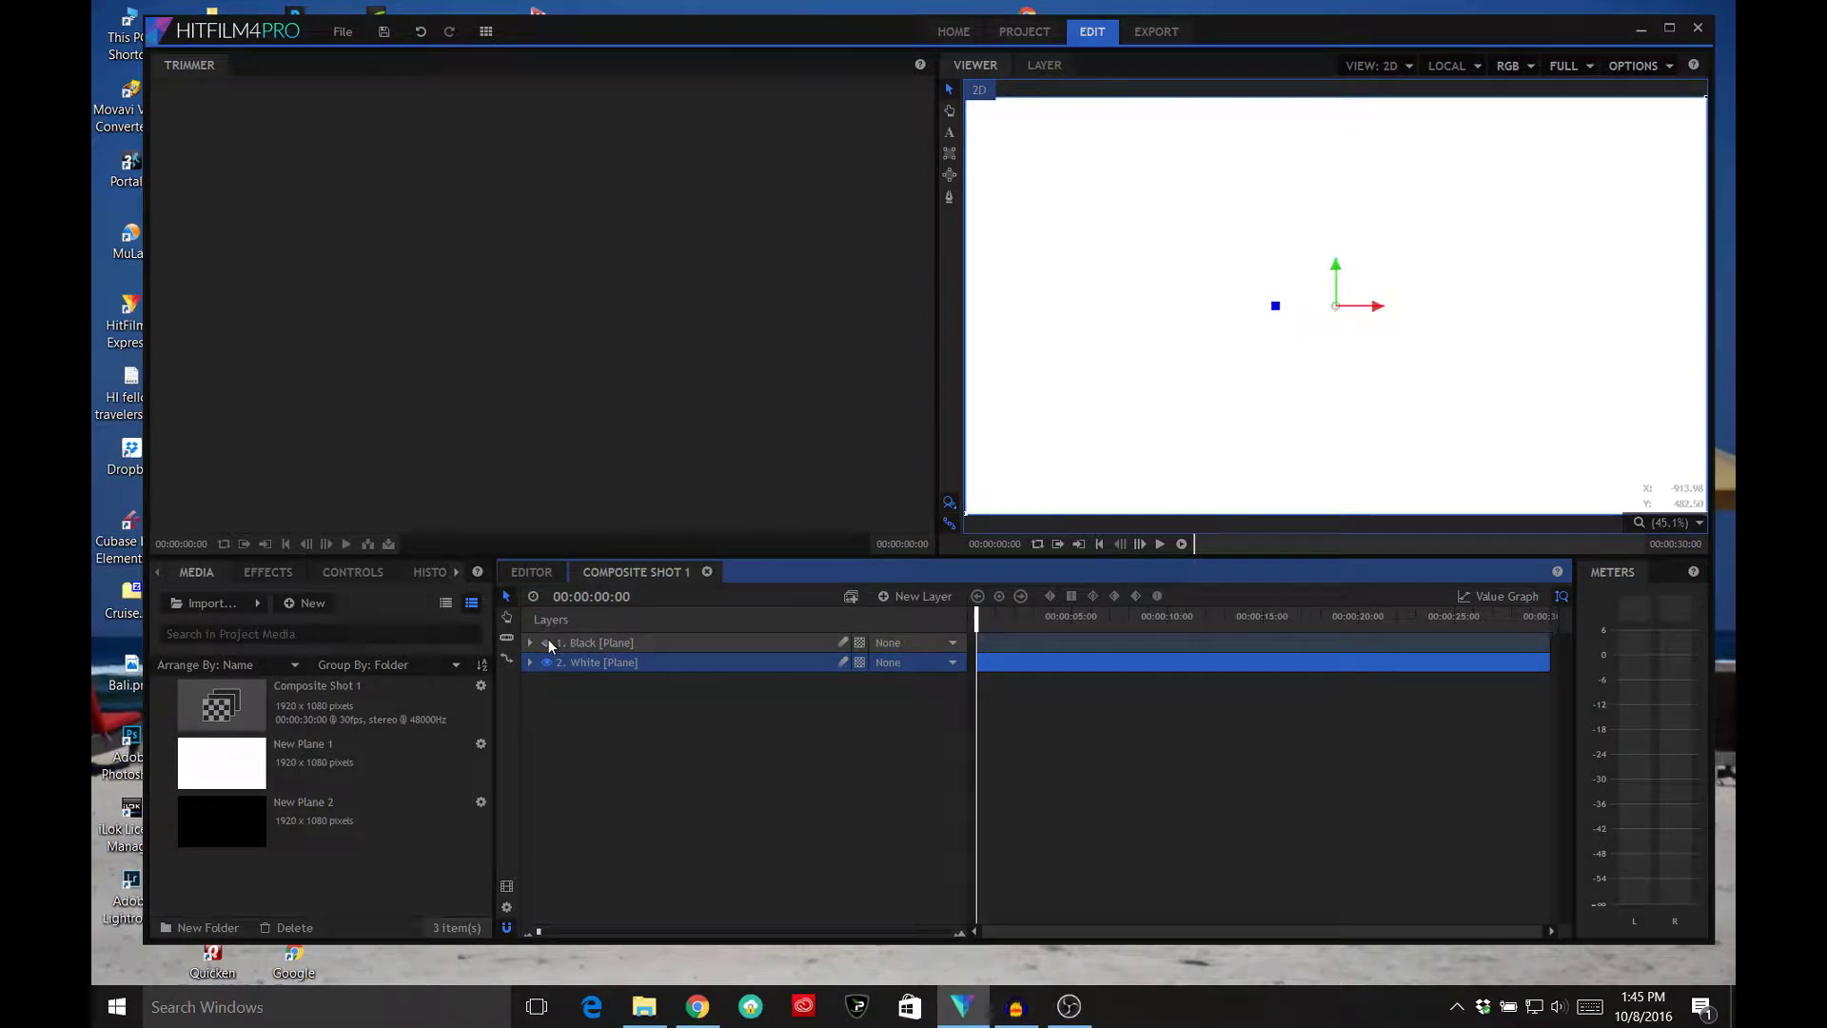
pyautogui.click(548, 641)
pyautogui.click(548, 642)
pyautogui.click(547, 662)
pyautogui.click(548, 643)
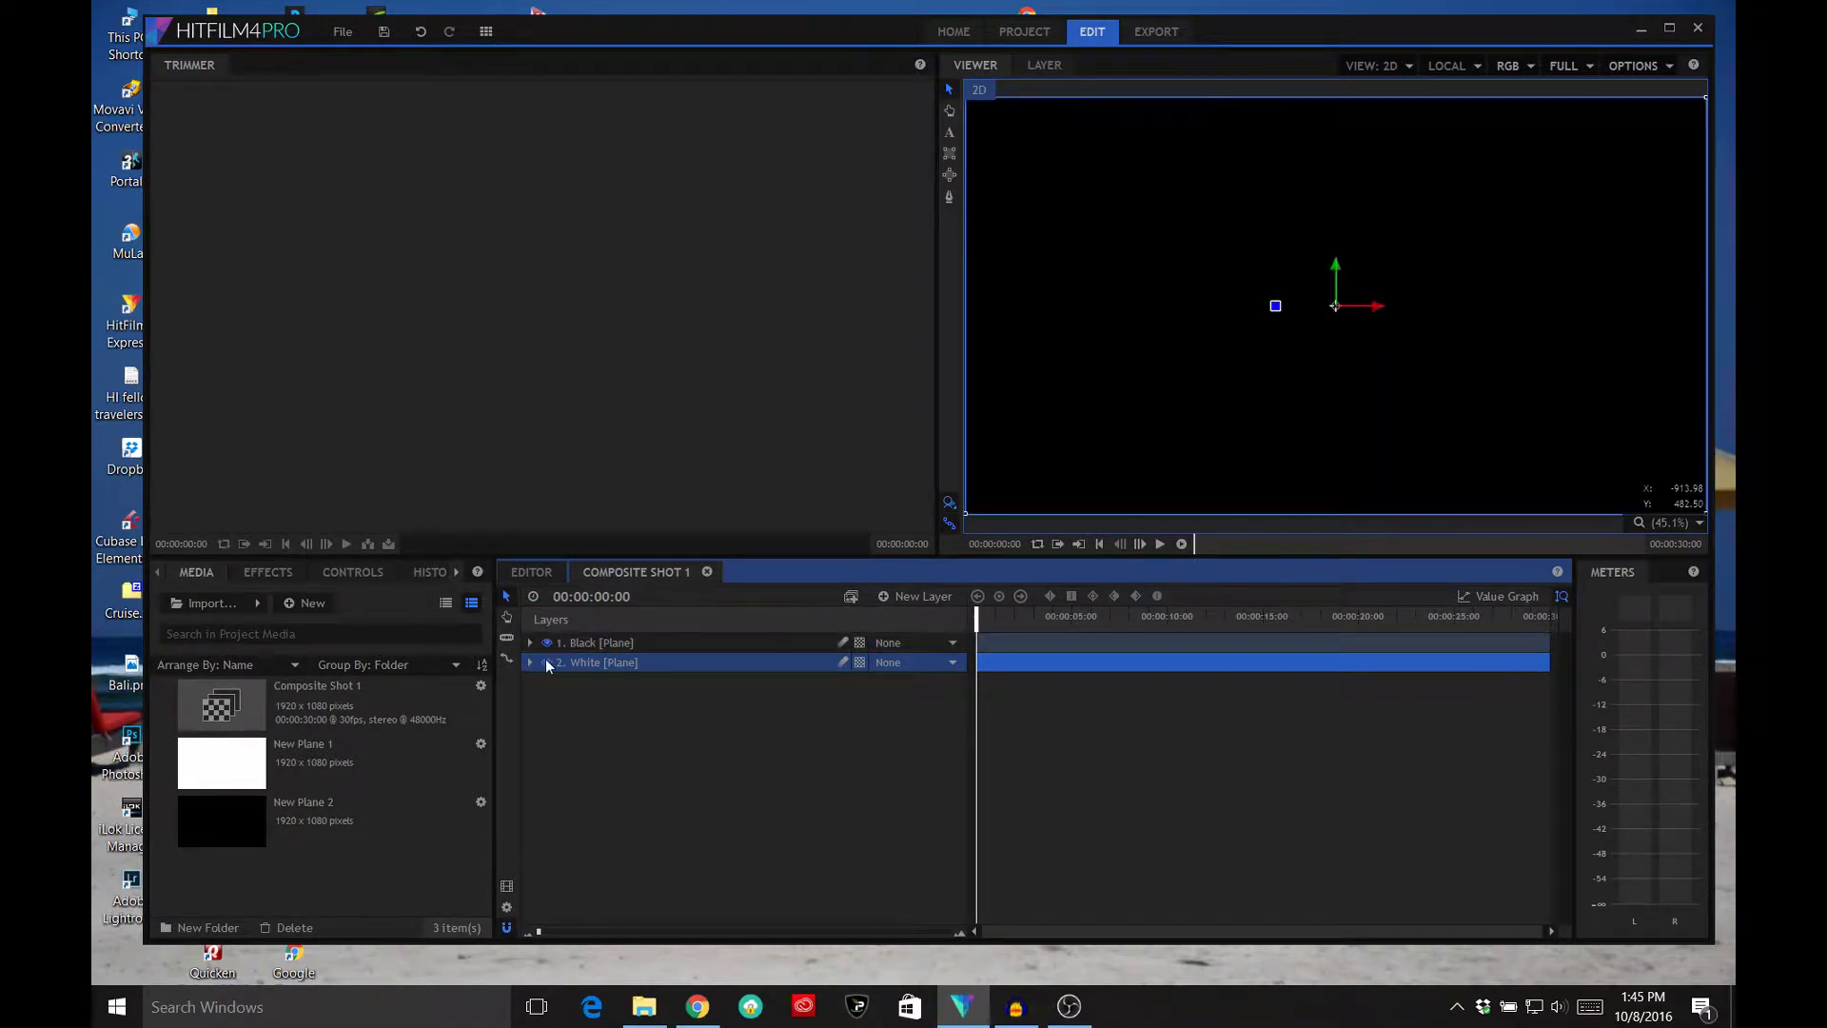
pyautogui.moveTo(562, 659); pyautogui.dragTo(562, 637)
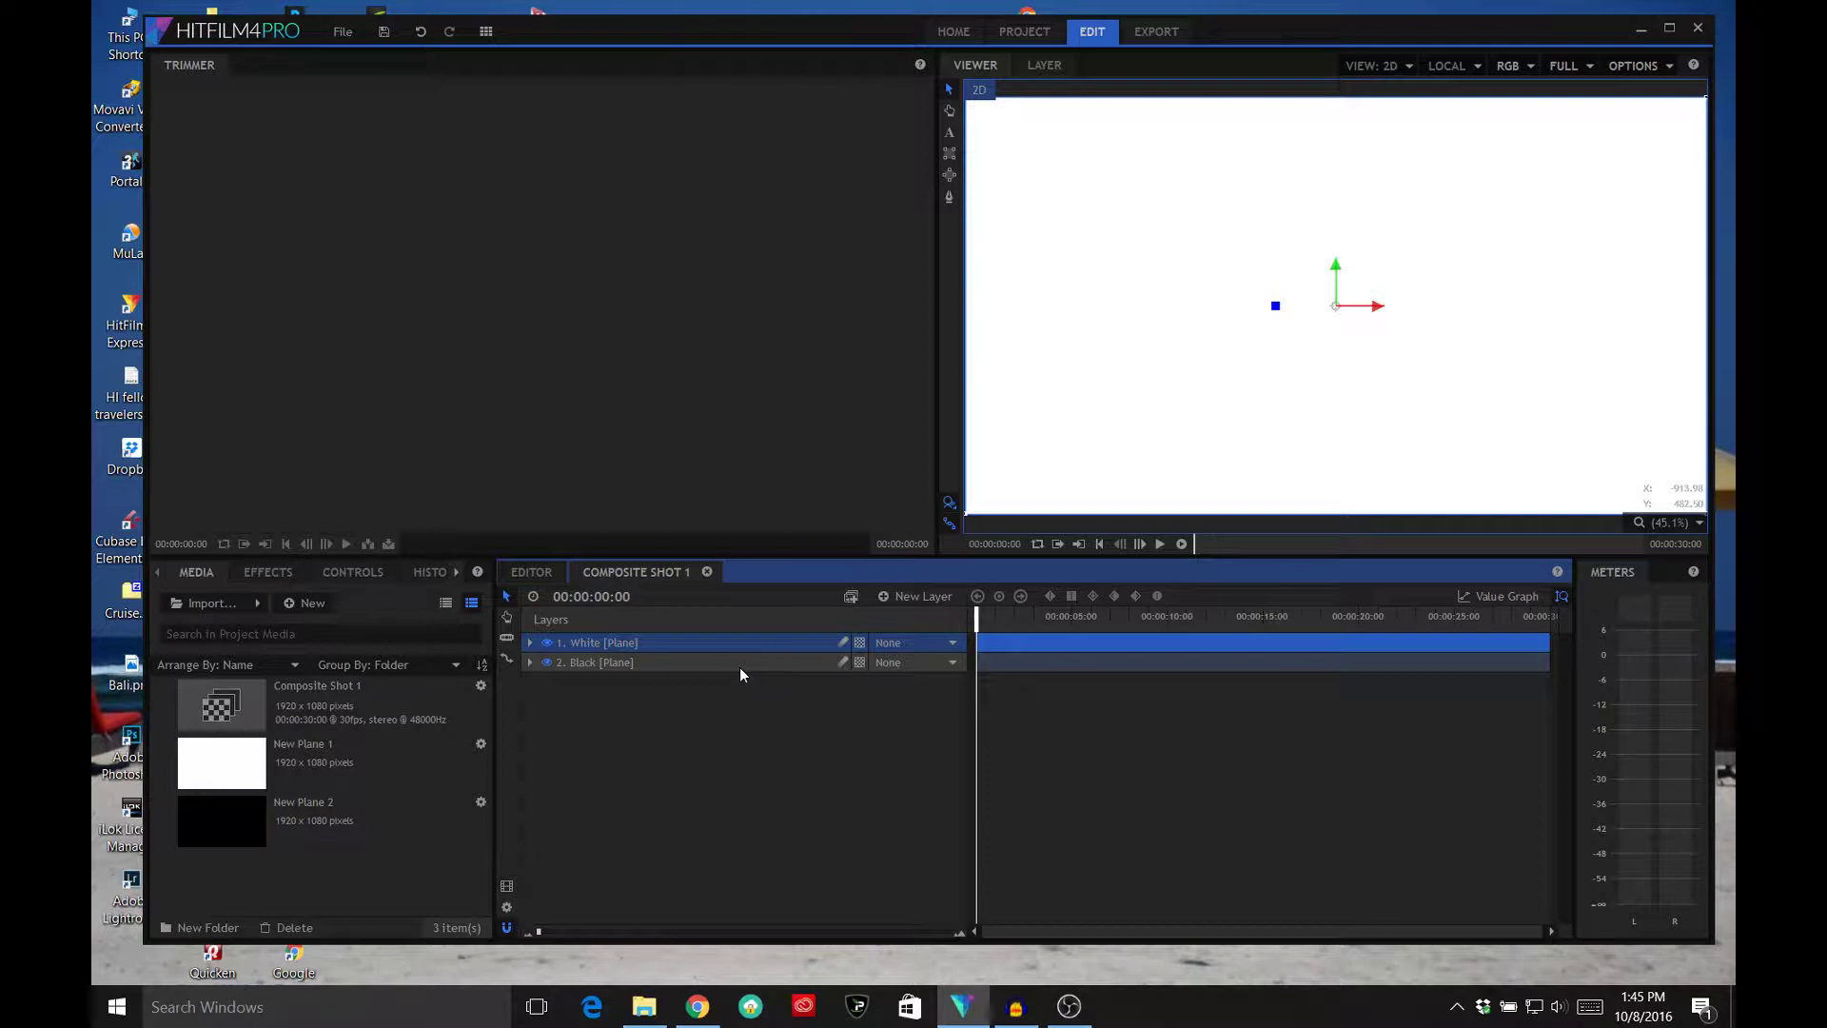
# Key the White layer's Opacity at 100% on frame 0 and zoom the timeline in
pyautogui.click(530, 643)
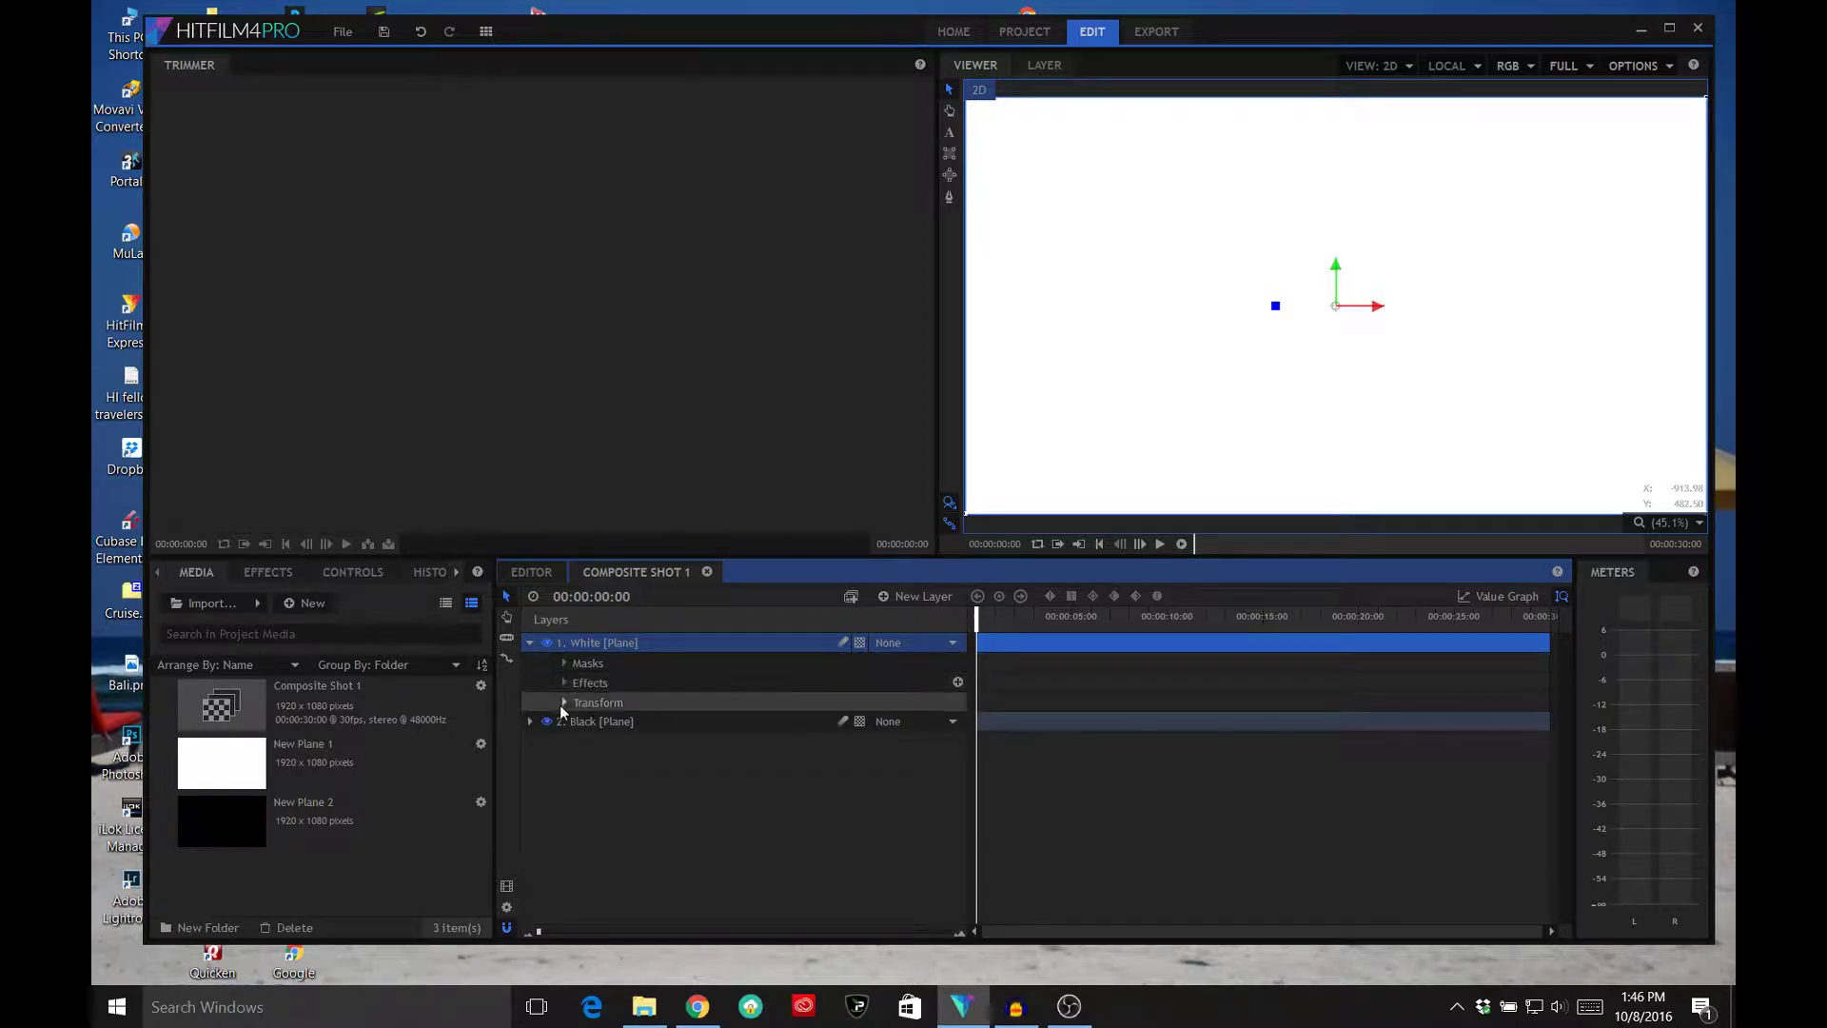
pyautogui.click(564, 702)
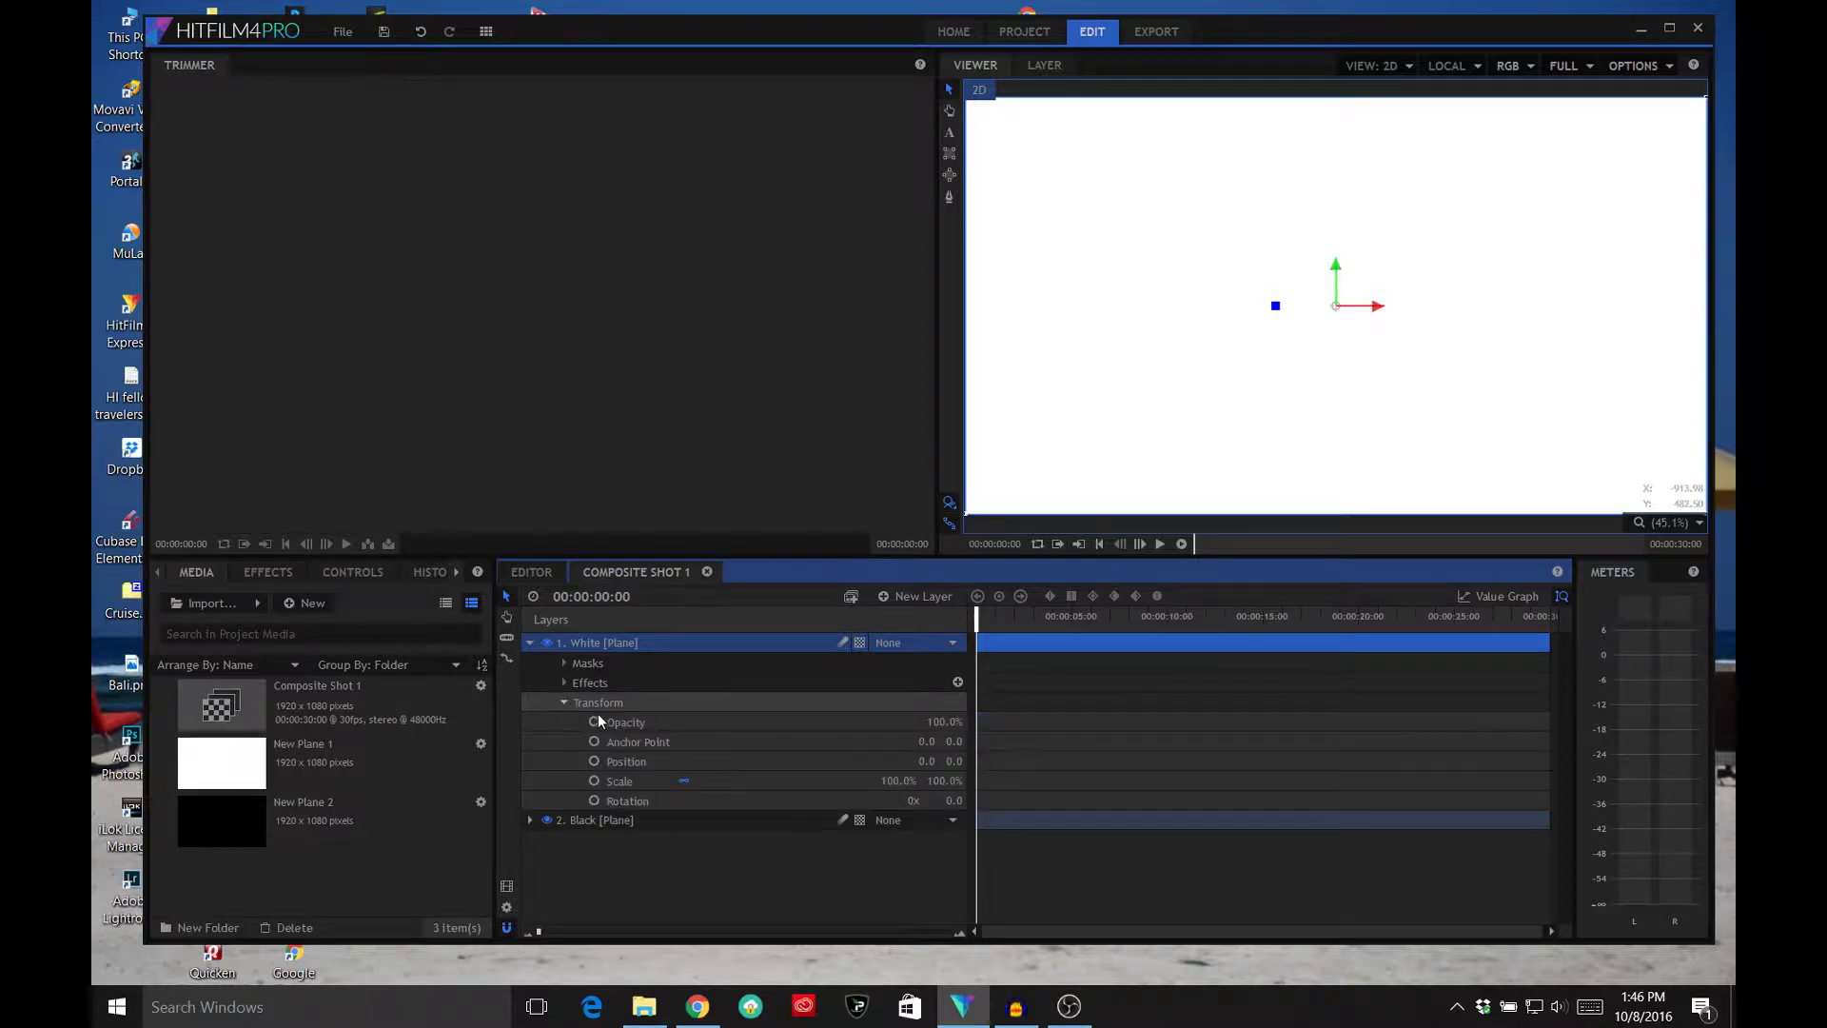
pyautogui.click(595, 723)
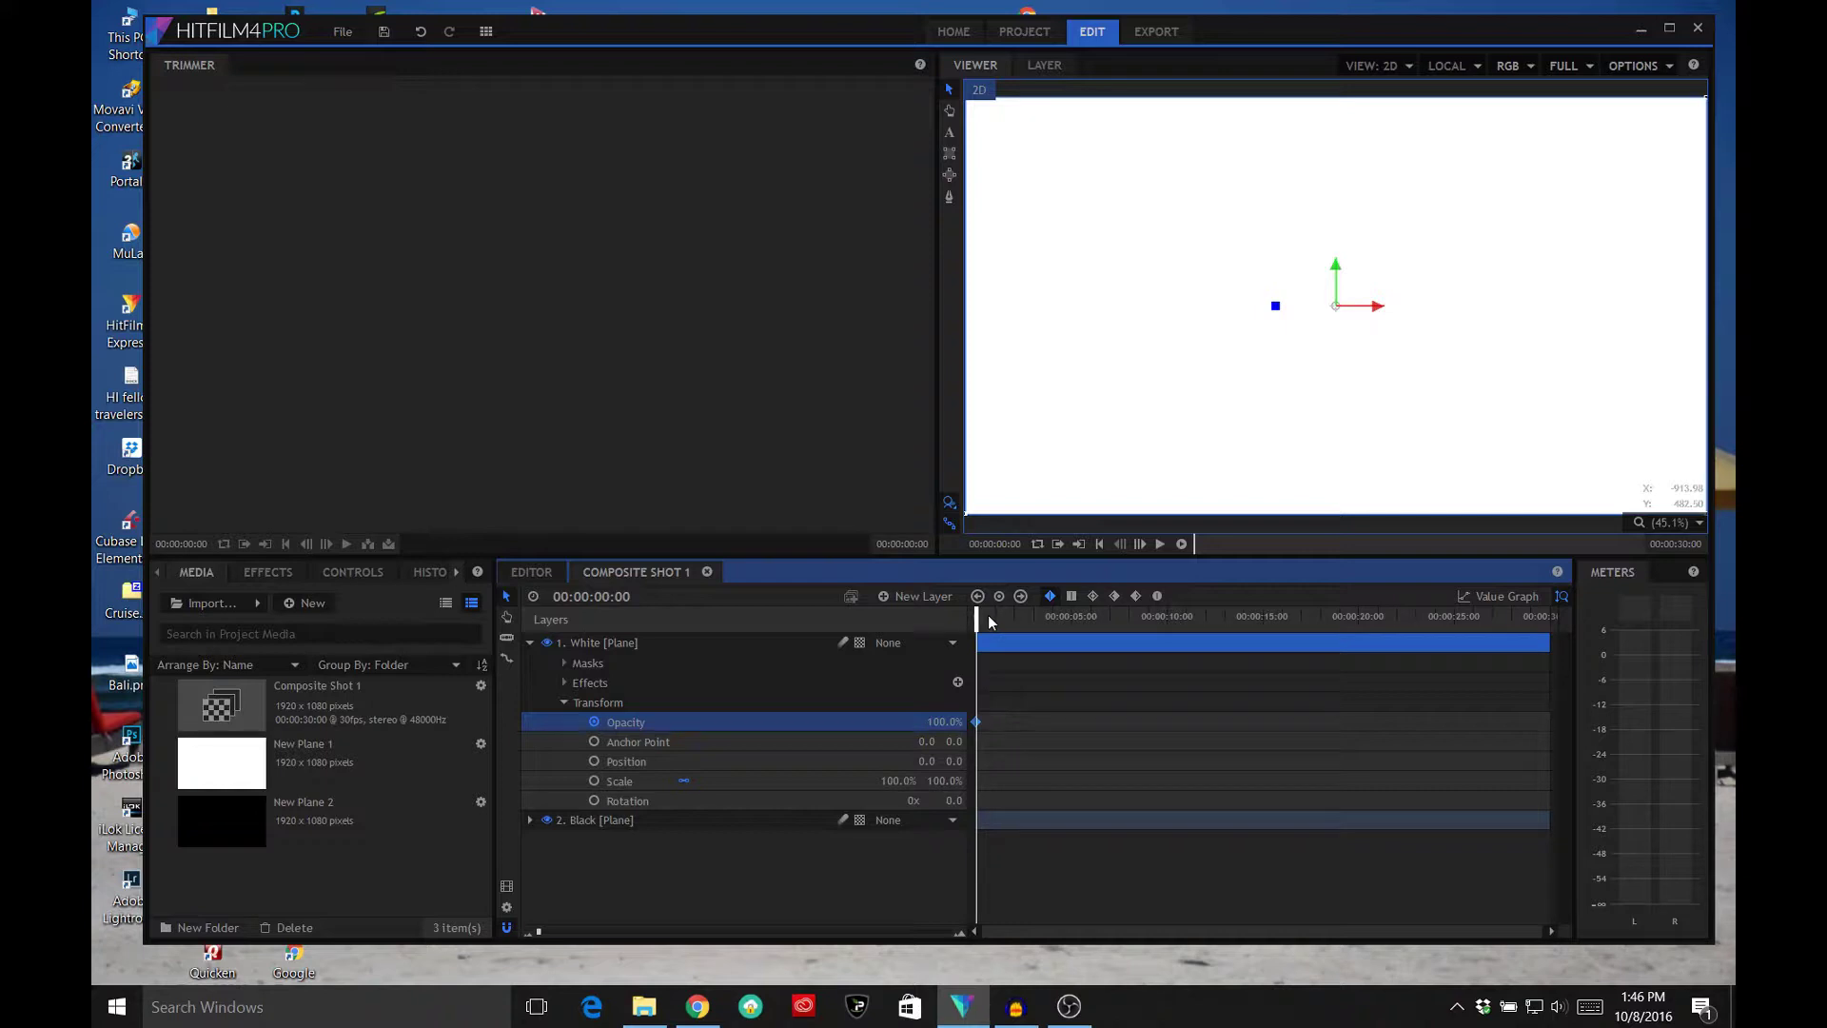
pyautogui.moveTo(539, 932); pyautogui.dragTo(951, 962)
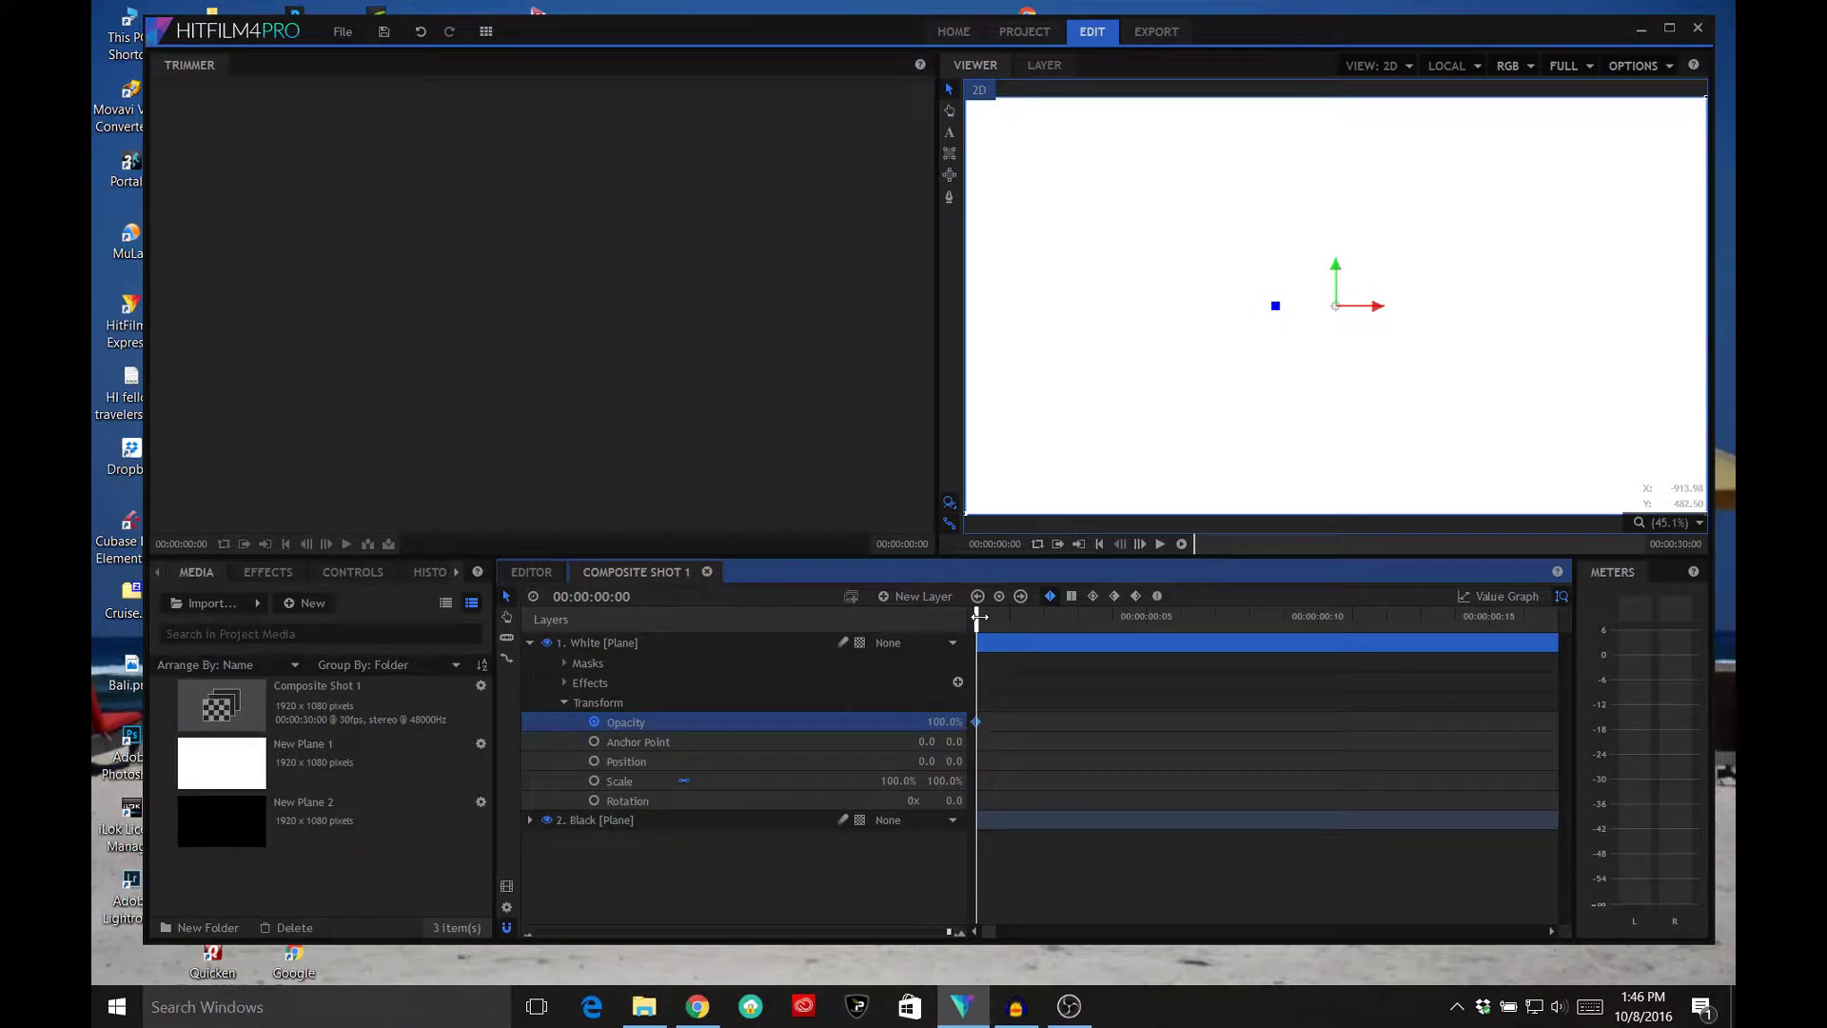
# Key White's opacity at 0% on frame 1, 100% on frame 2 and 100% on frame 3
pyautogui.moveTo(1001, 620); pyautogui.dragTo(1009, 616)
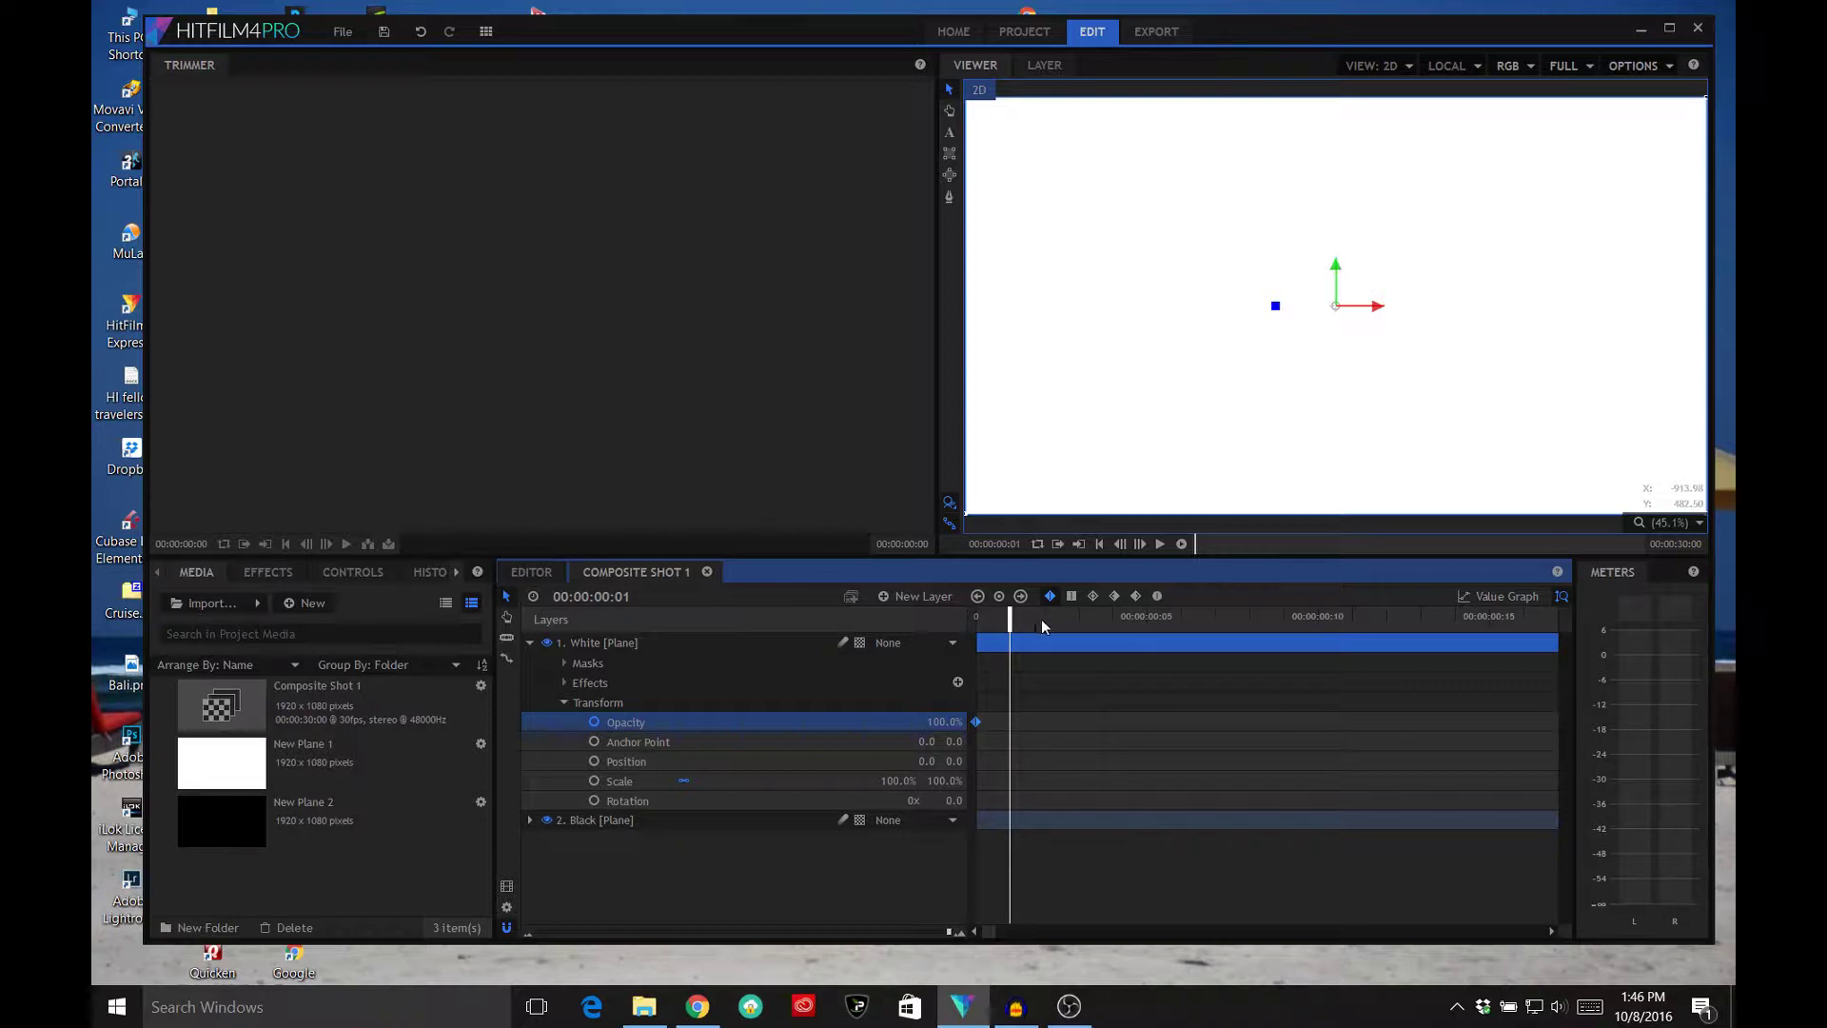
pyautogui.click(949, 721)
pyautogui.write('0')
pyautogui.moveTo(1011, 617); pyautogui.dragTo(1038, 619)
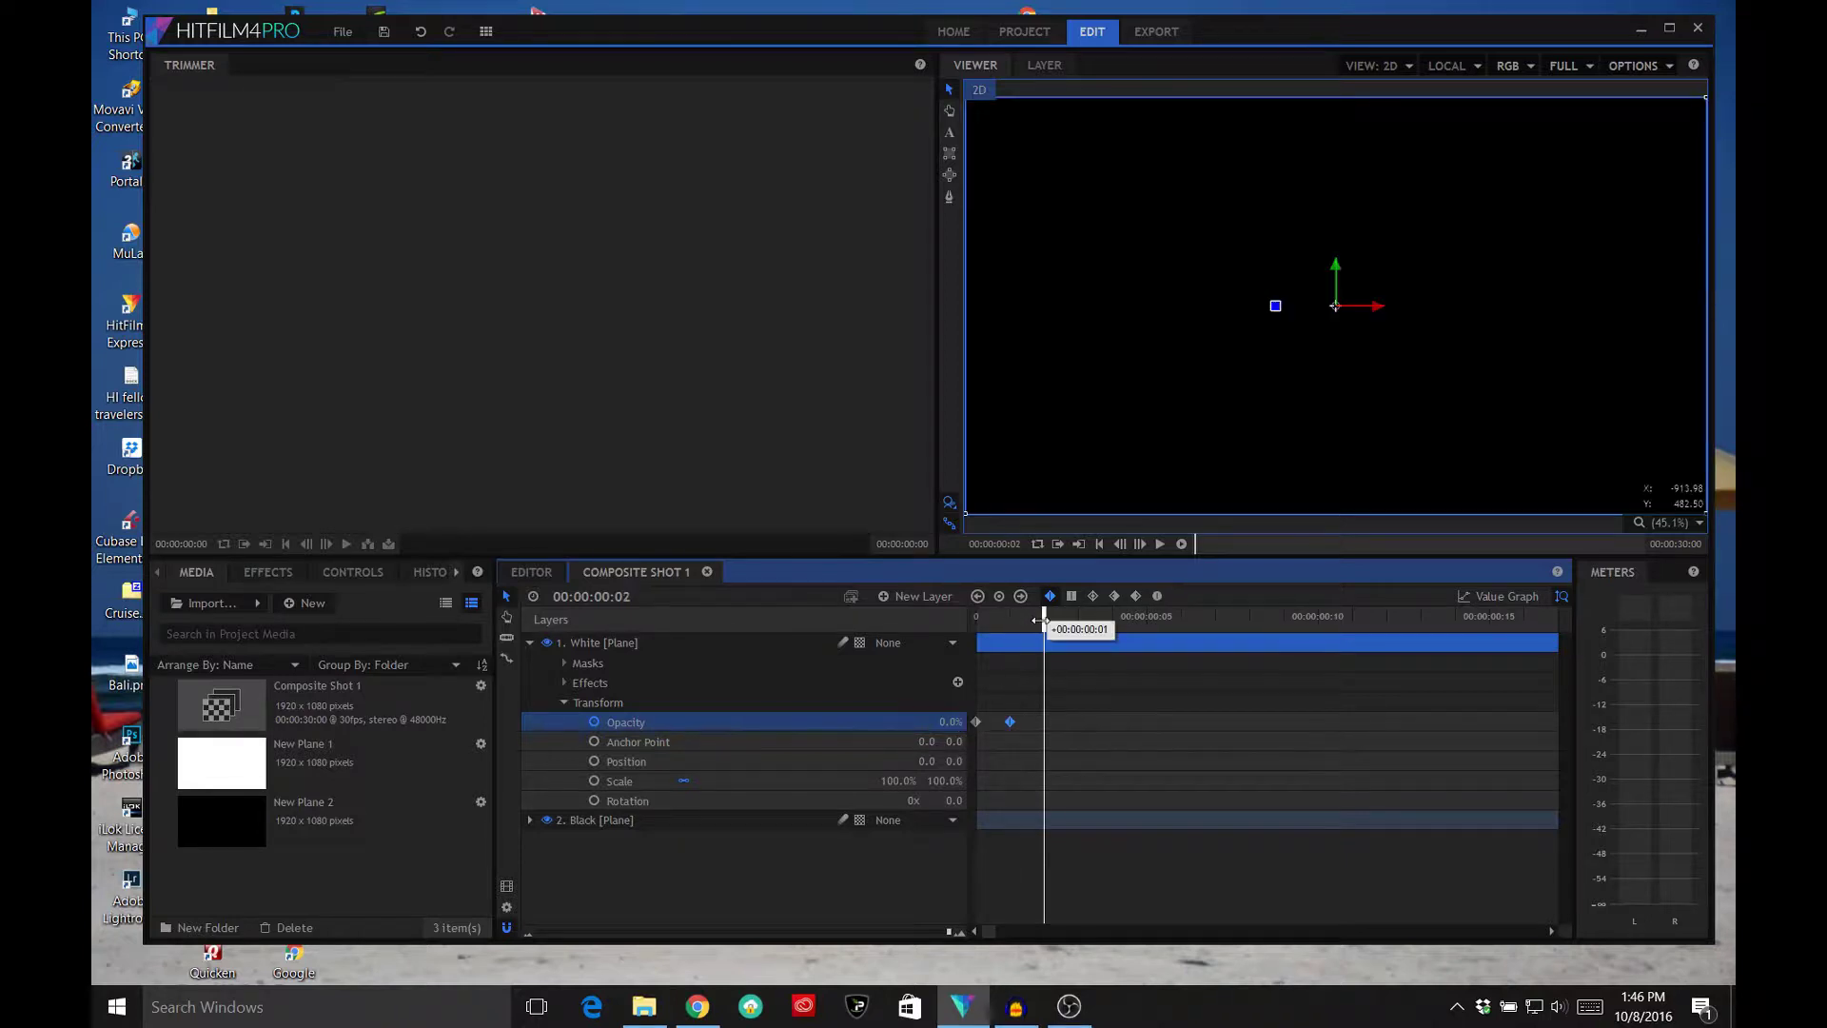
pyautogui.click(955, 722)
pyautogui.write('1')
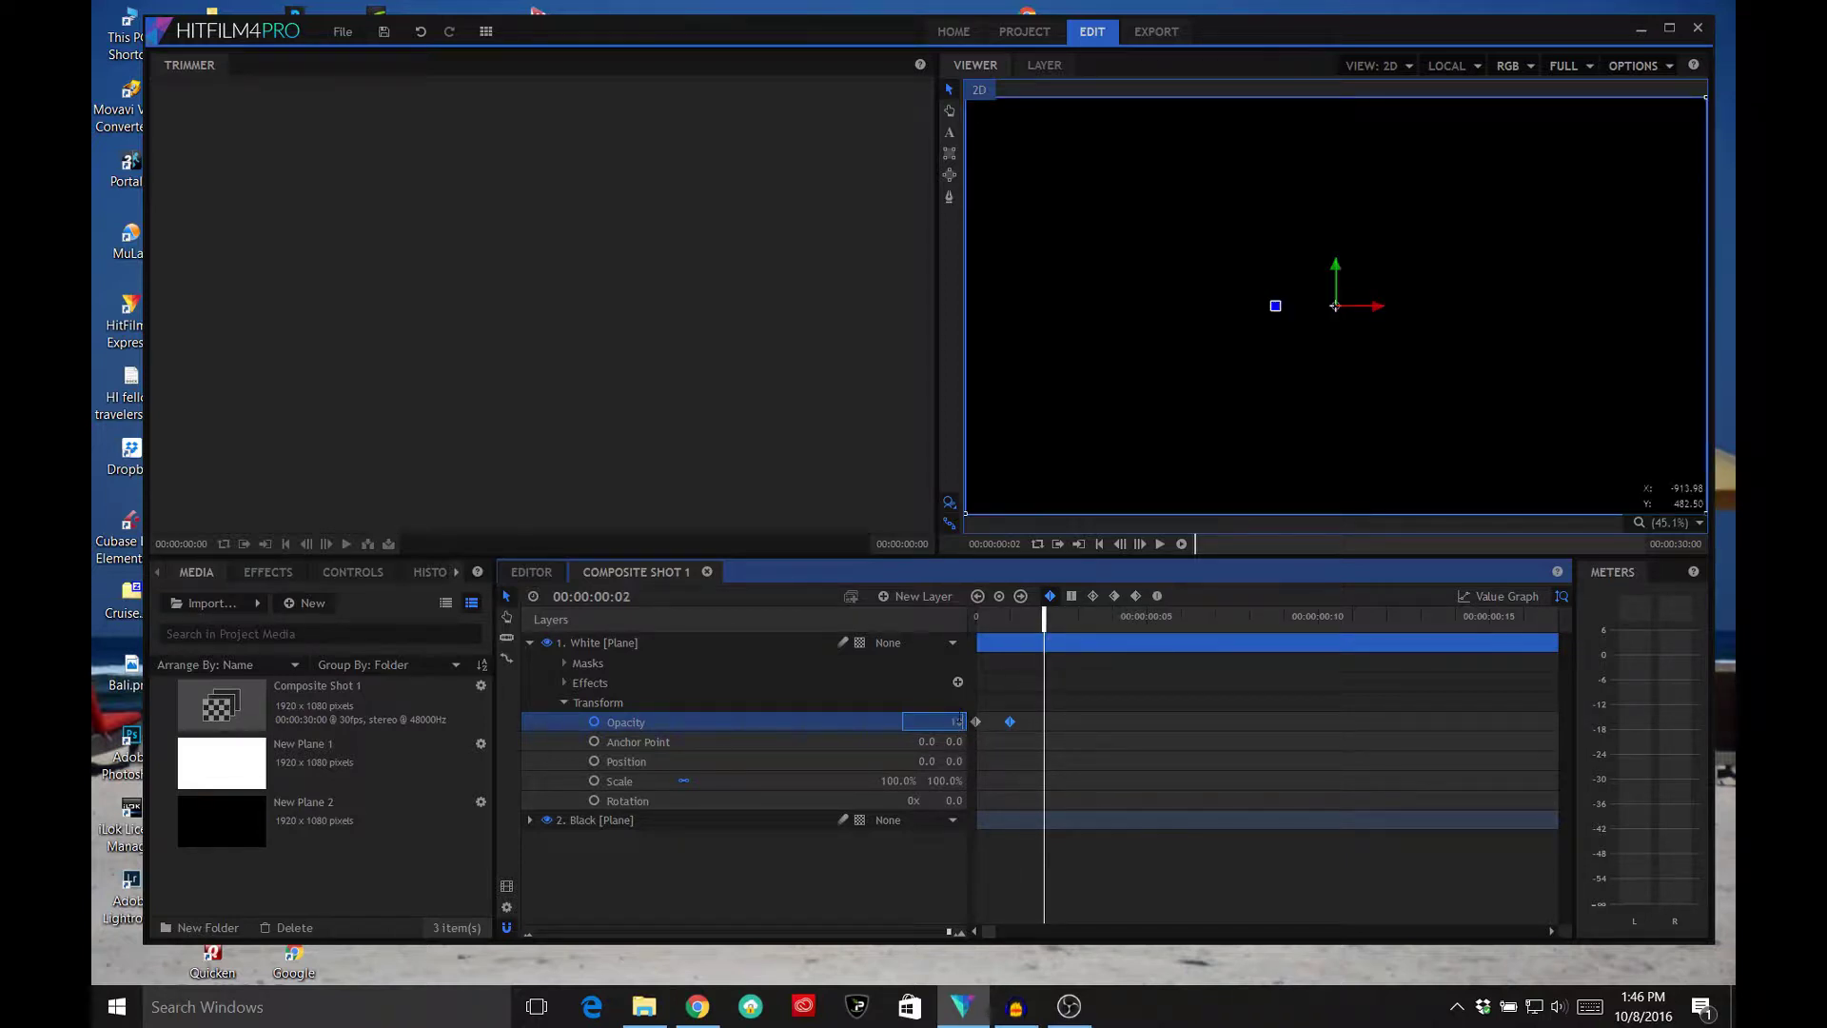
pyautogui.write('00')
pyautogui.press('Return')
pyautogui.press('Right')
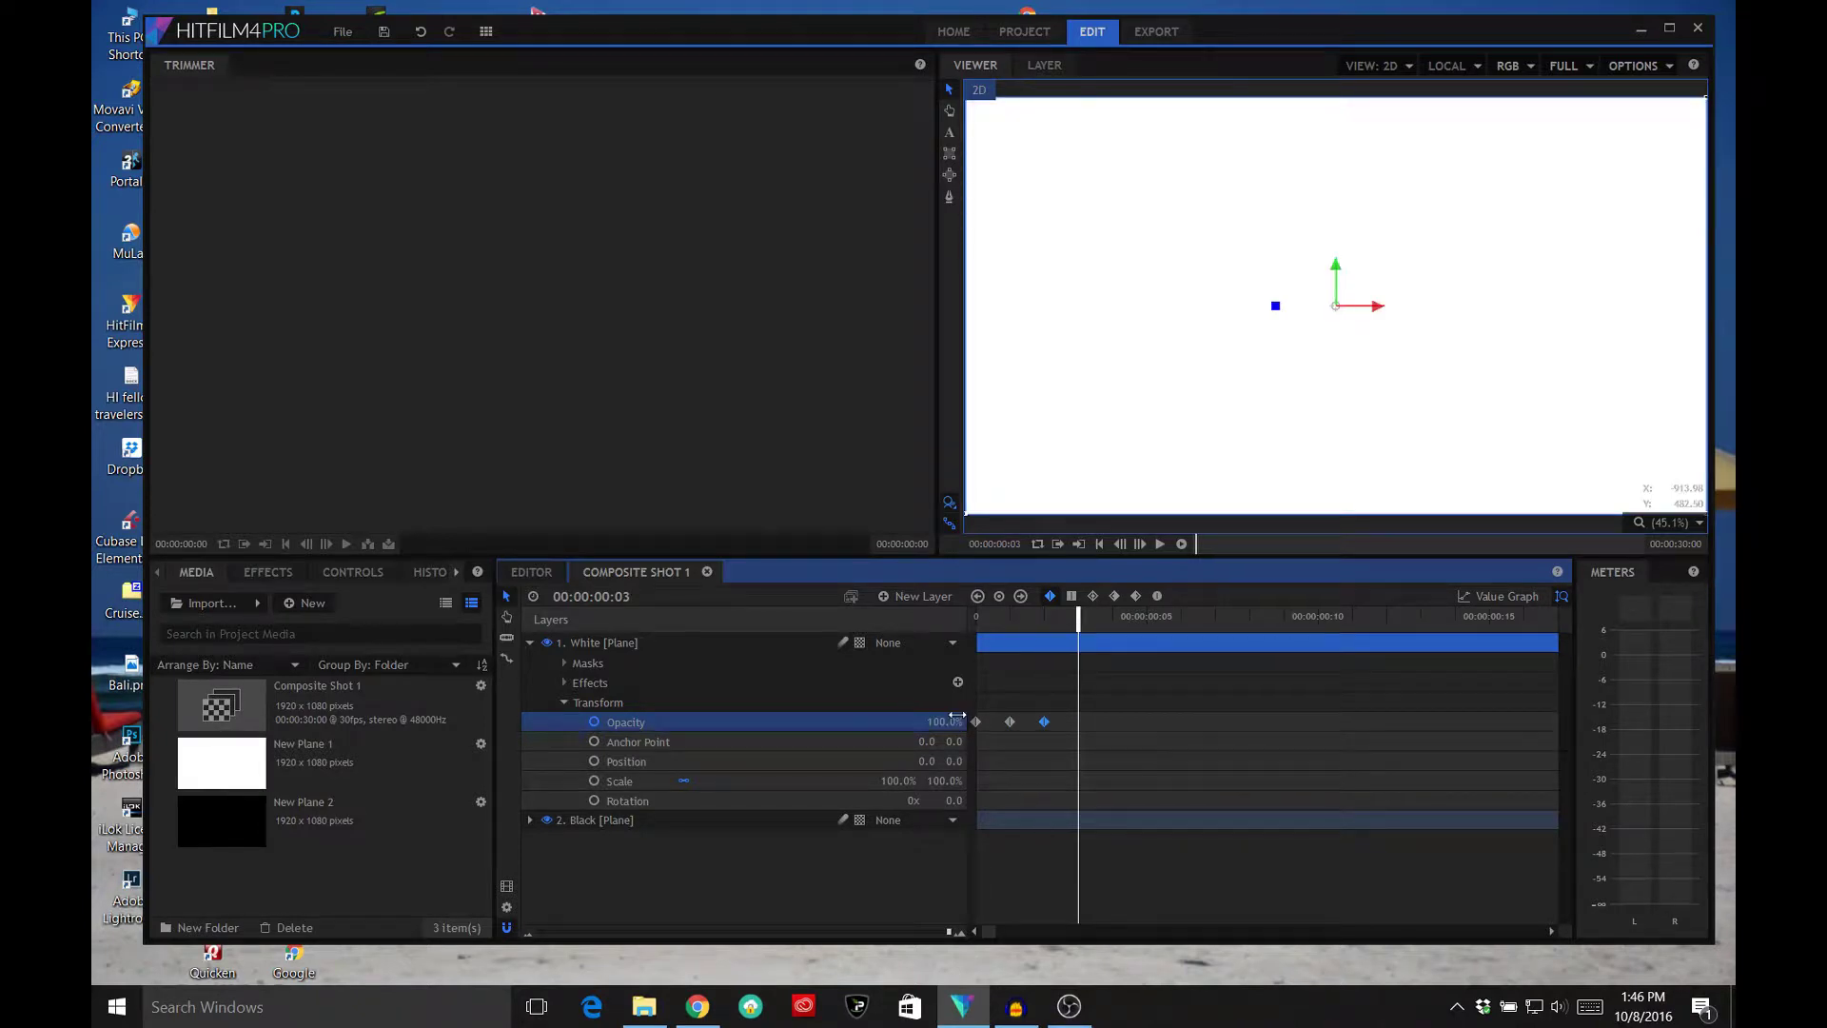
pyautogui.click(947, 719)
pyautogui.write('10')
pyautogui.moveTo(940, 720); pyautogui.dragTo(990, 719)
pyautogui.press('Return')
pyautogui.click(1116, 720)
# Key opacity at 0% on frame 4, 100% on frame 6 and 0% on frame 7
pyautogui.click(1111, 615)
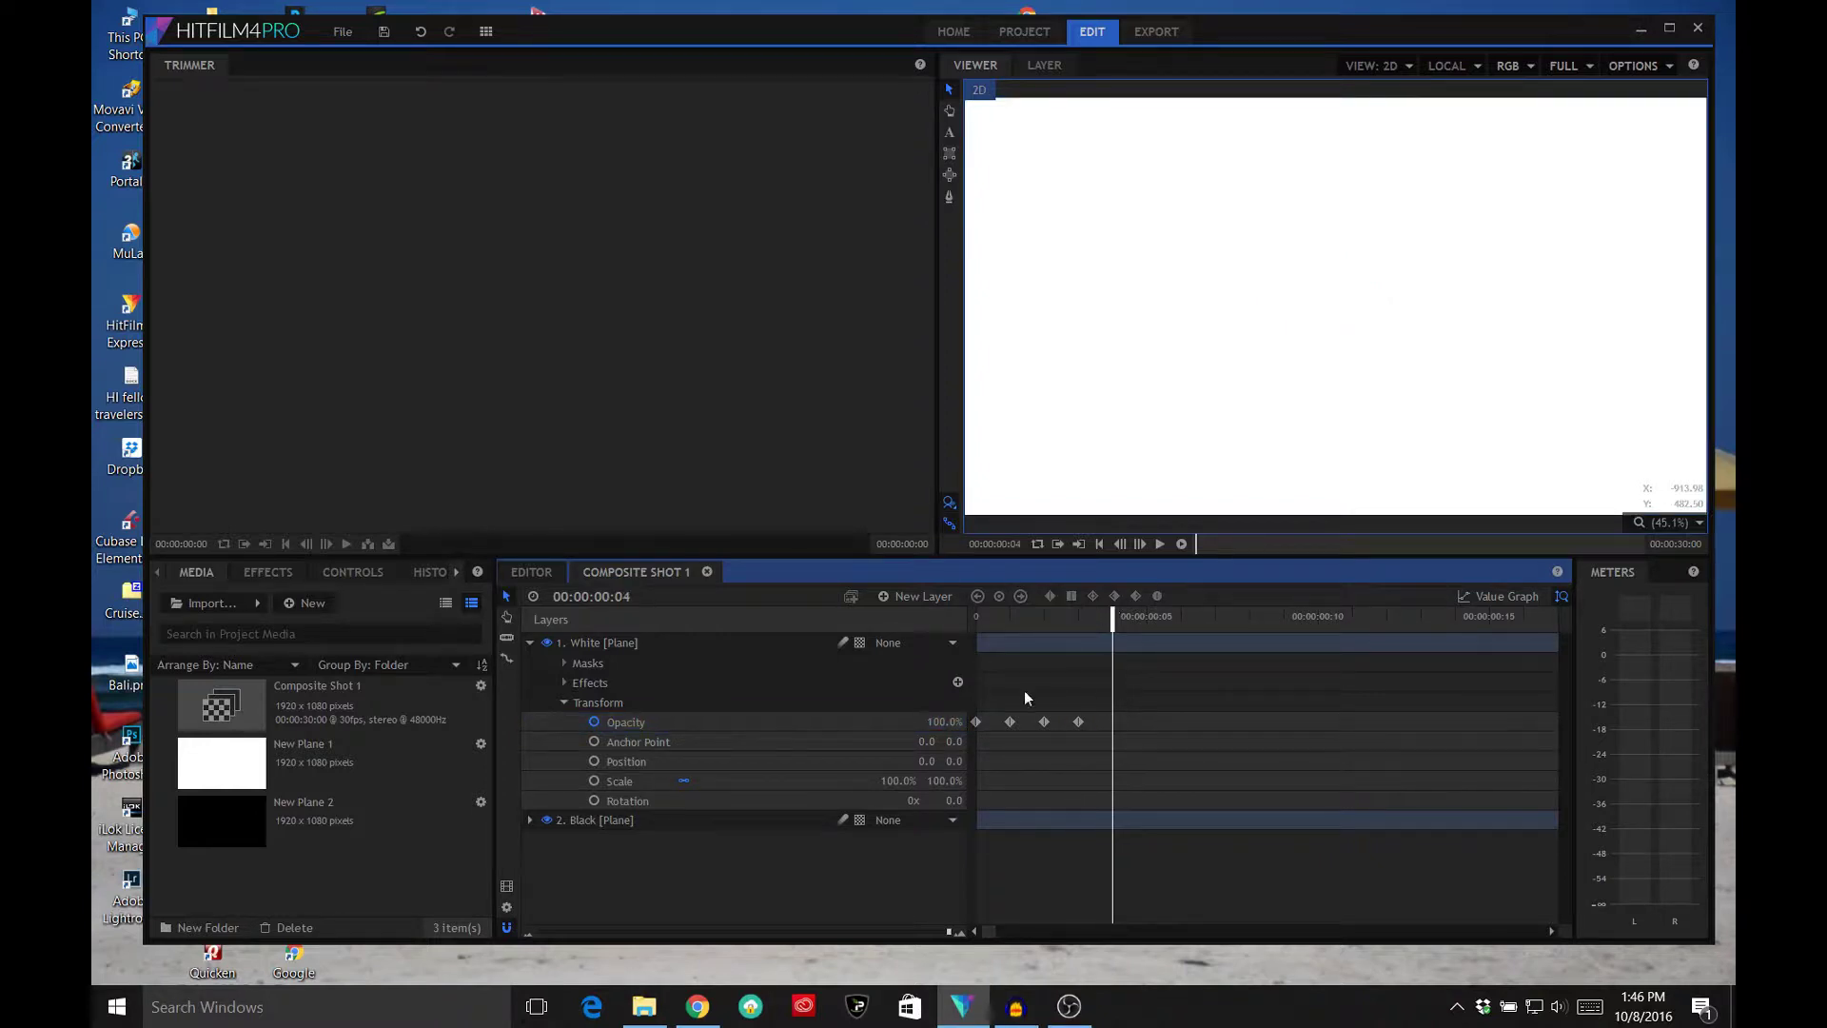
pyautogui.click(944, 721)
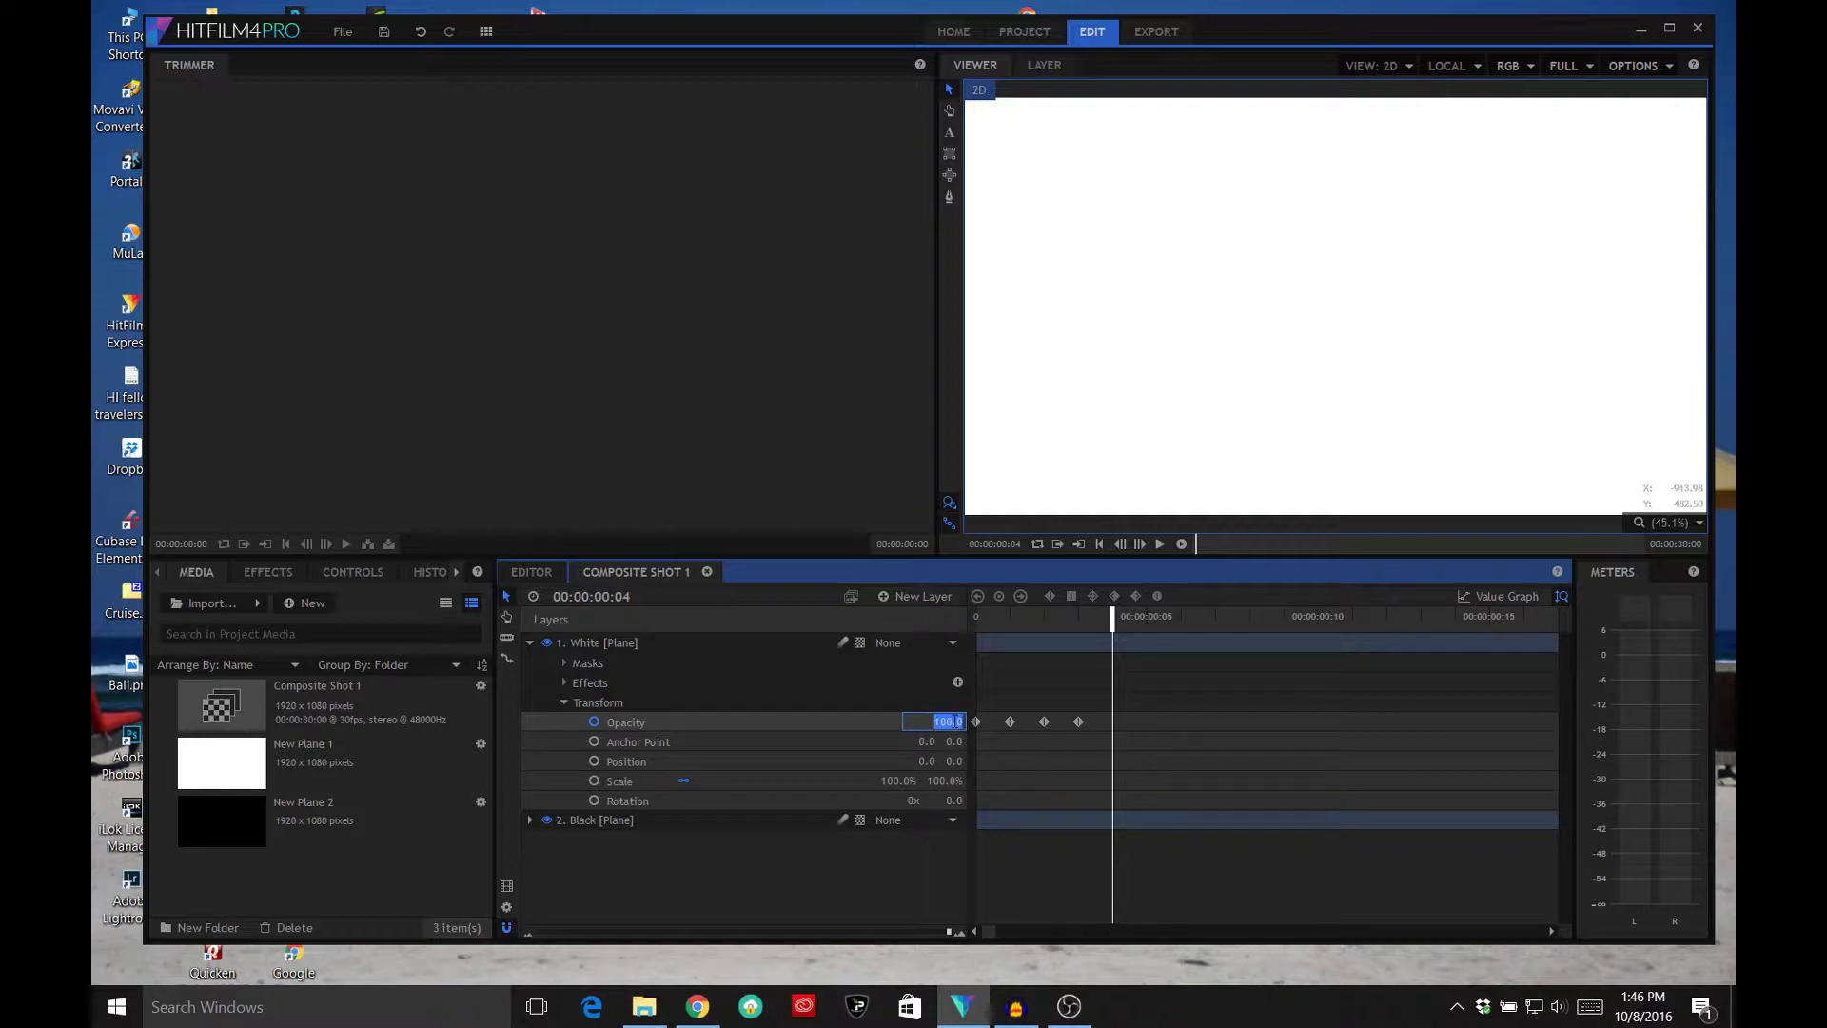
pyautogui.write('0')
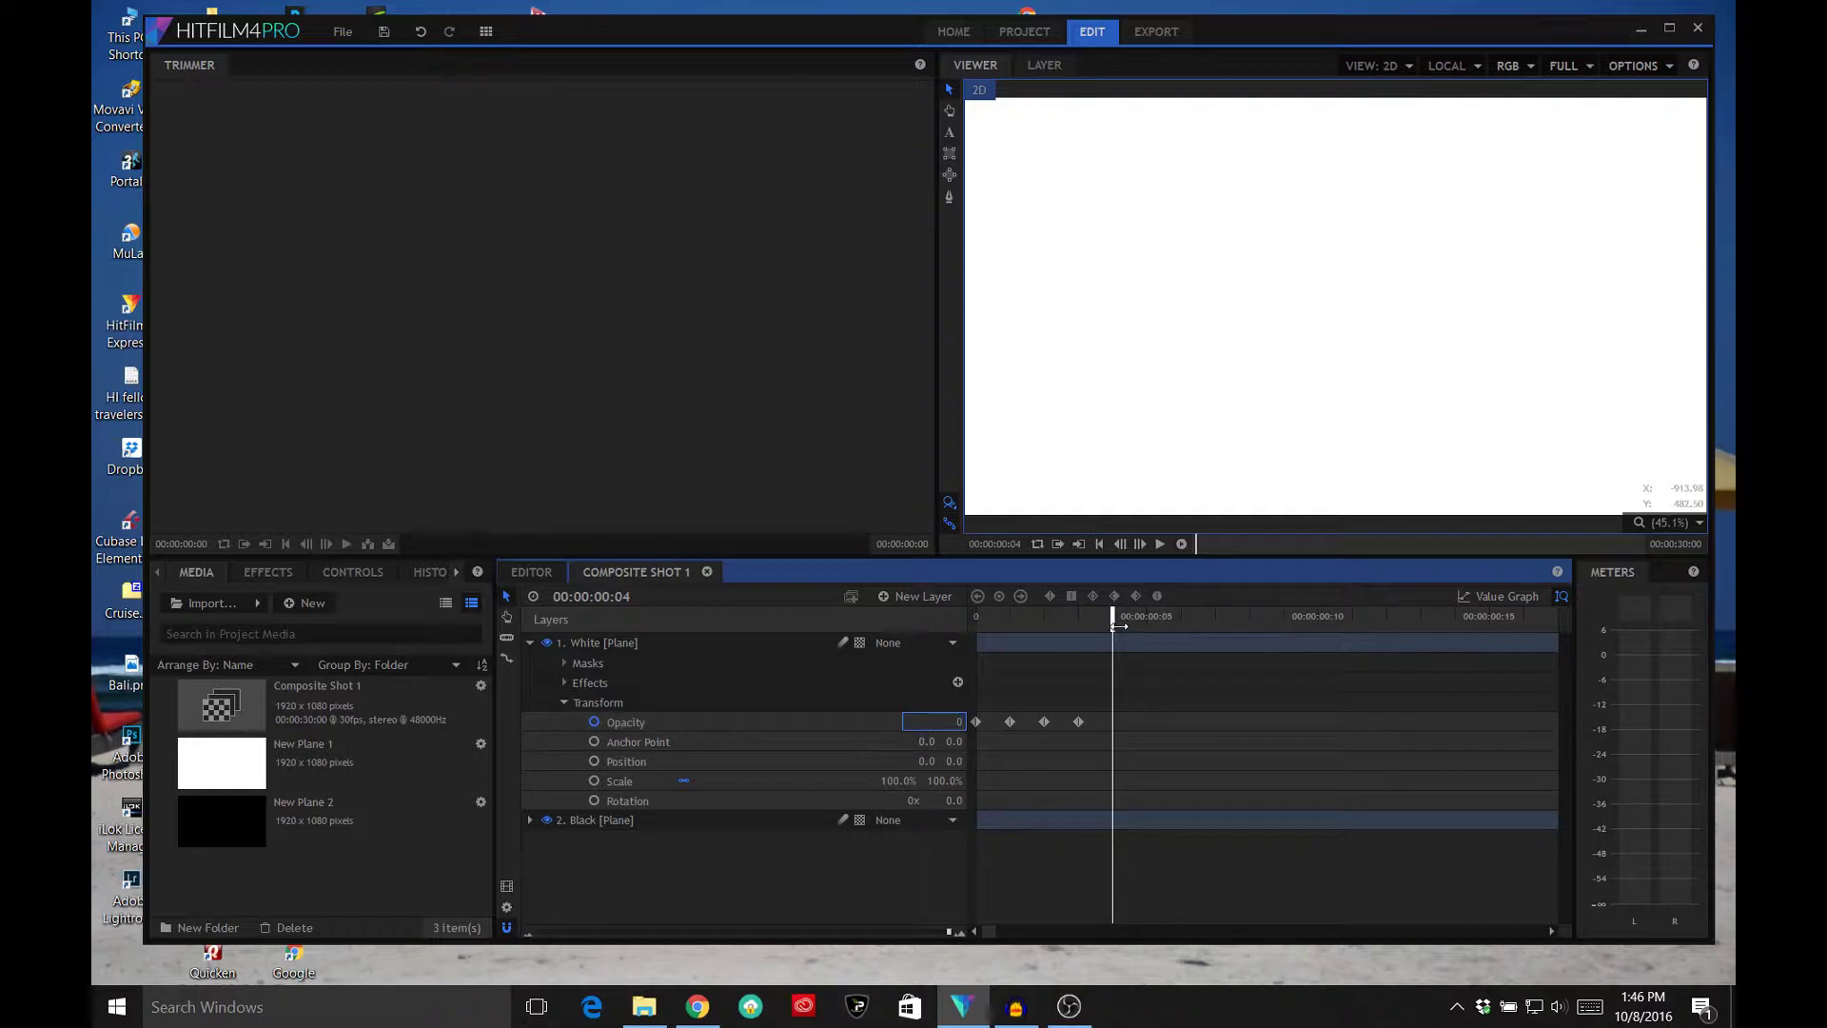
pyautogui.press('Return')
pyautogui.press('Right')
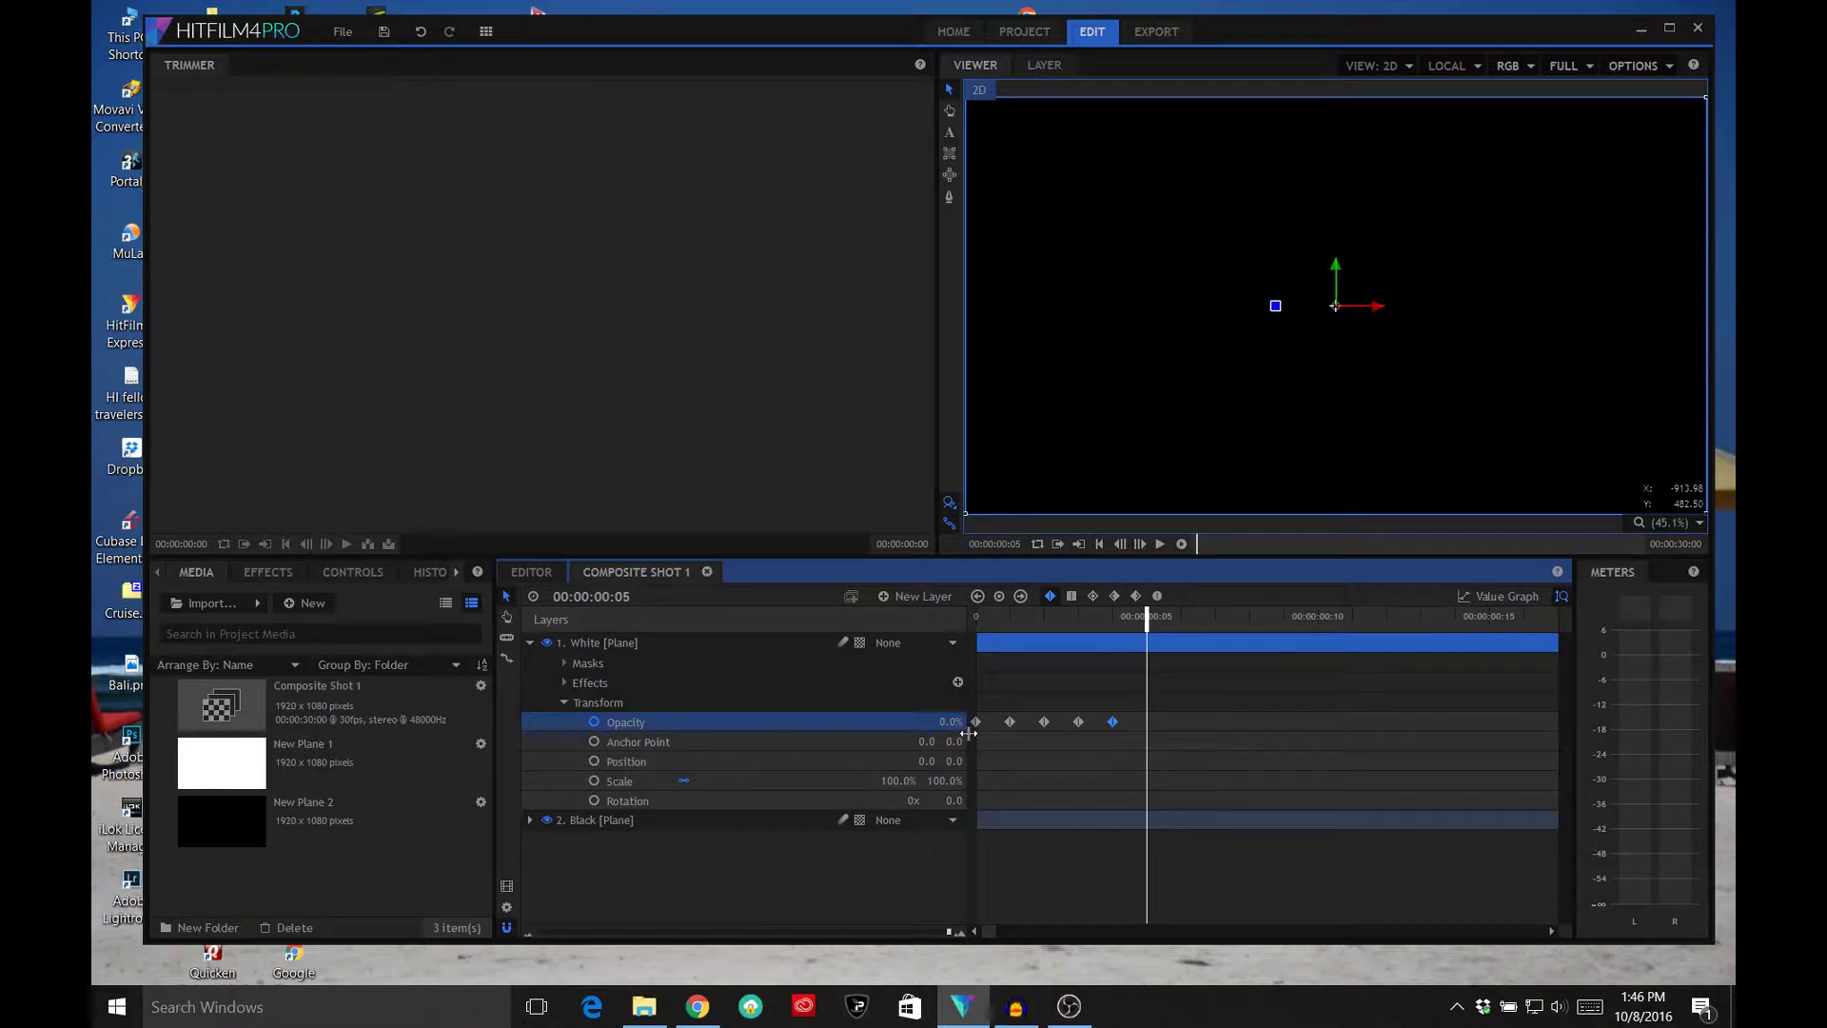
pyautogui.press('Right')
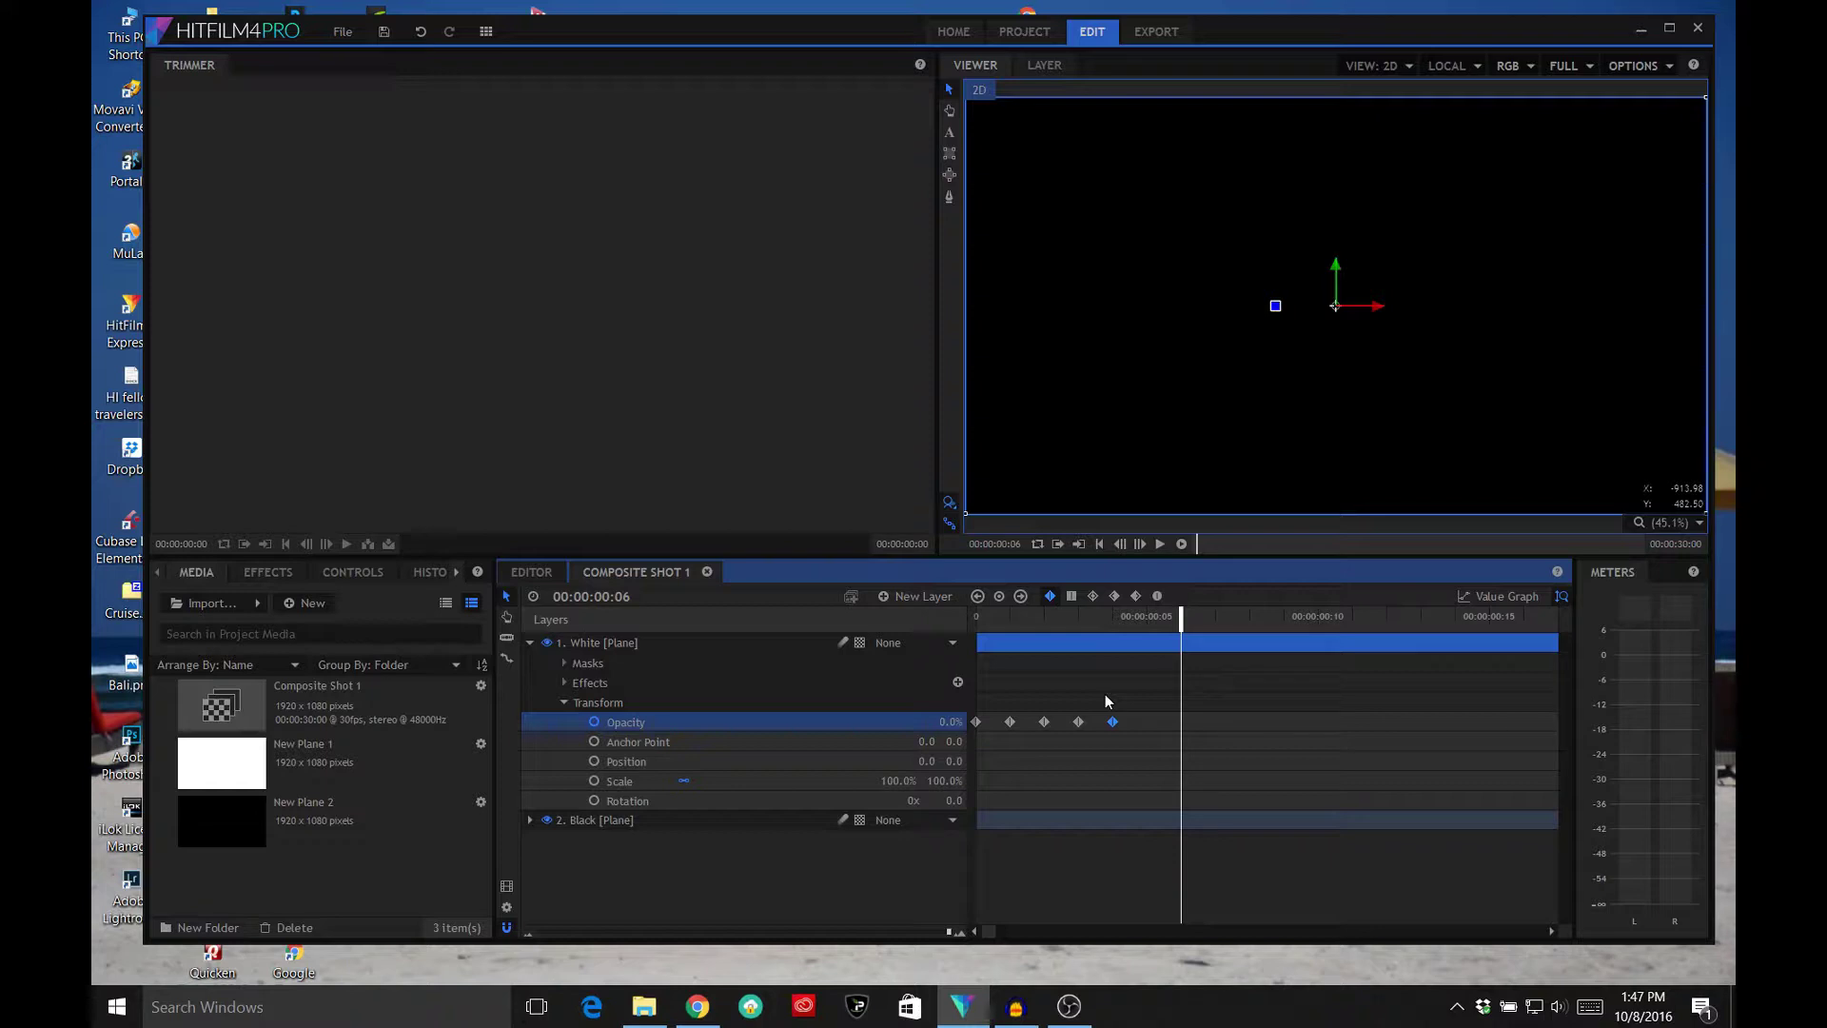
pyautogui.click(952, 721)
pyautogui.write('1')
pyautogui.press('Return')
pyautogui.press('Right')
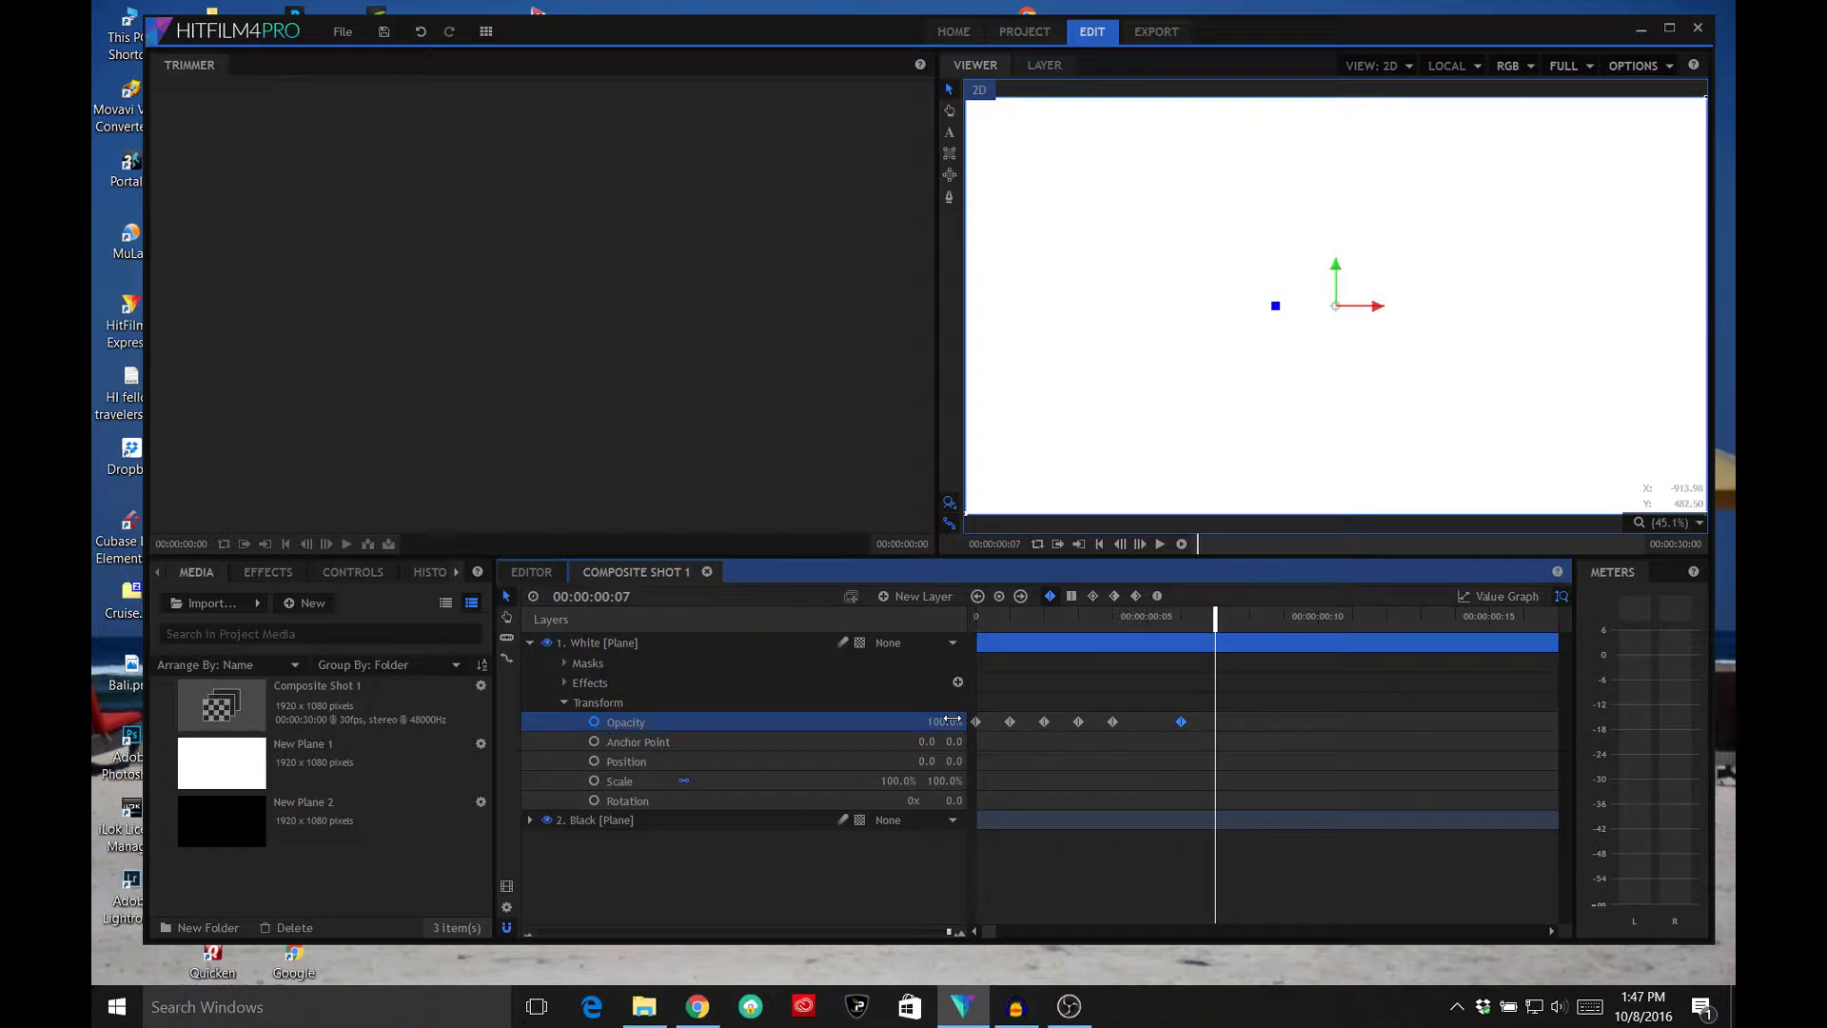
pyautogui.click(952, 720)
pyautogui.write('0')
pyautogui.press('Return')
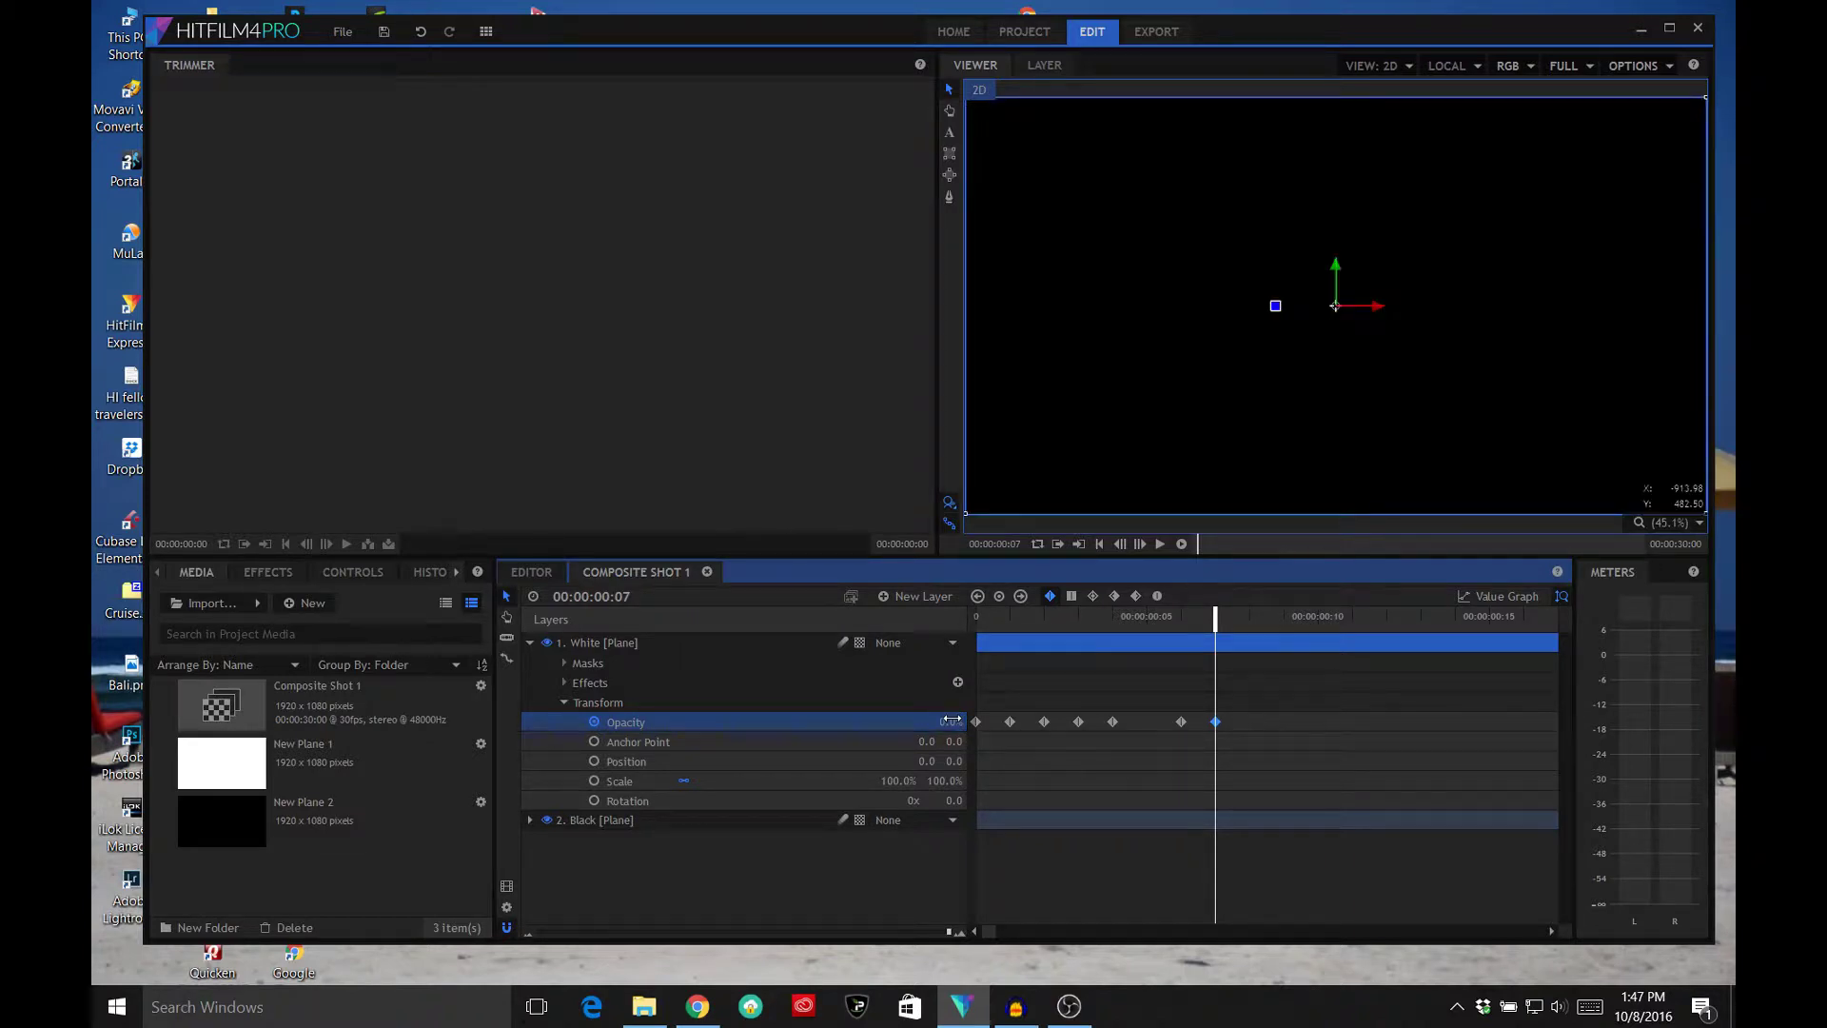
pyautogui.press('Right')
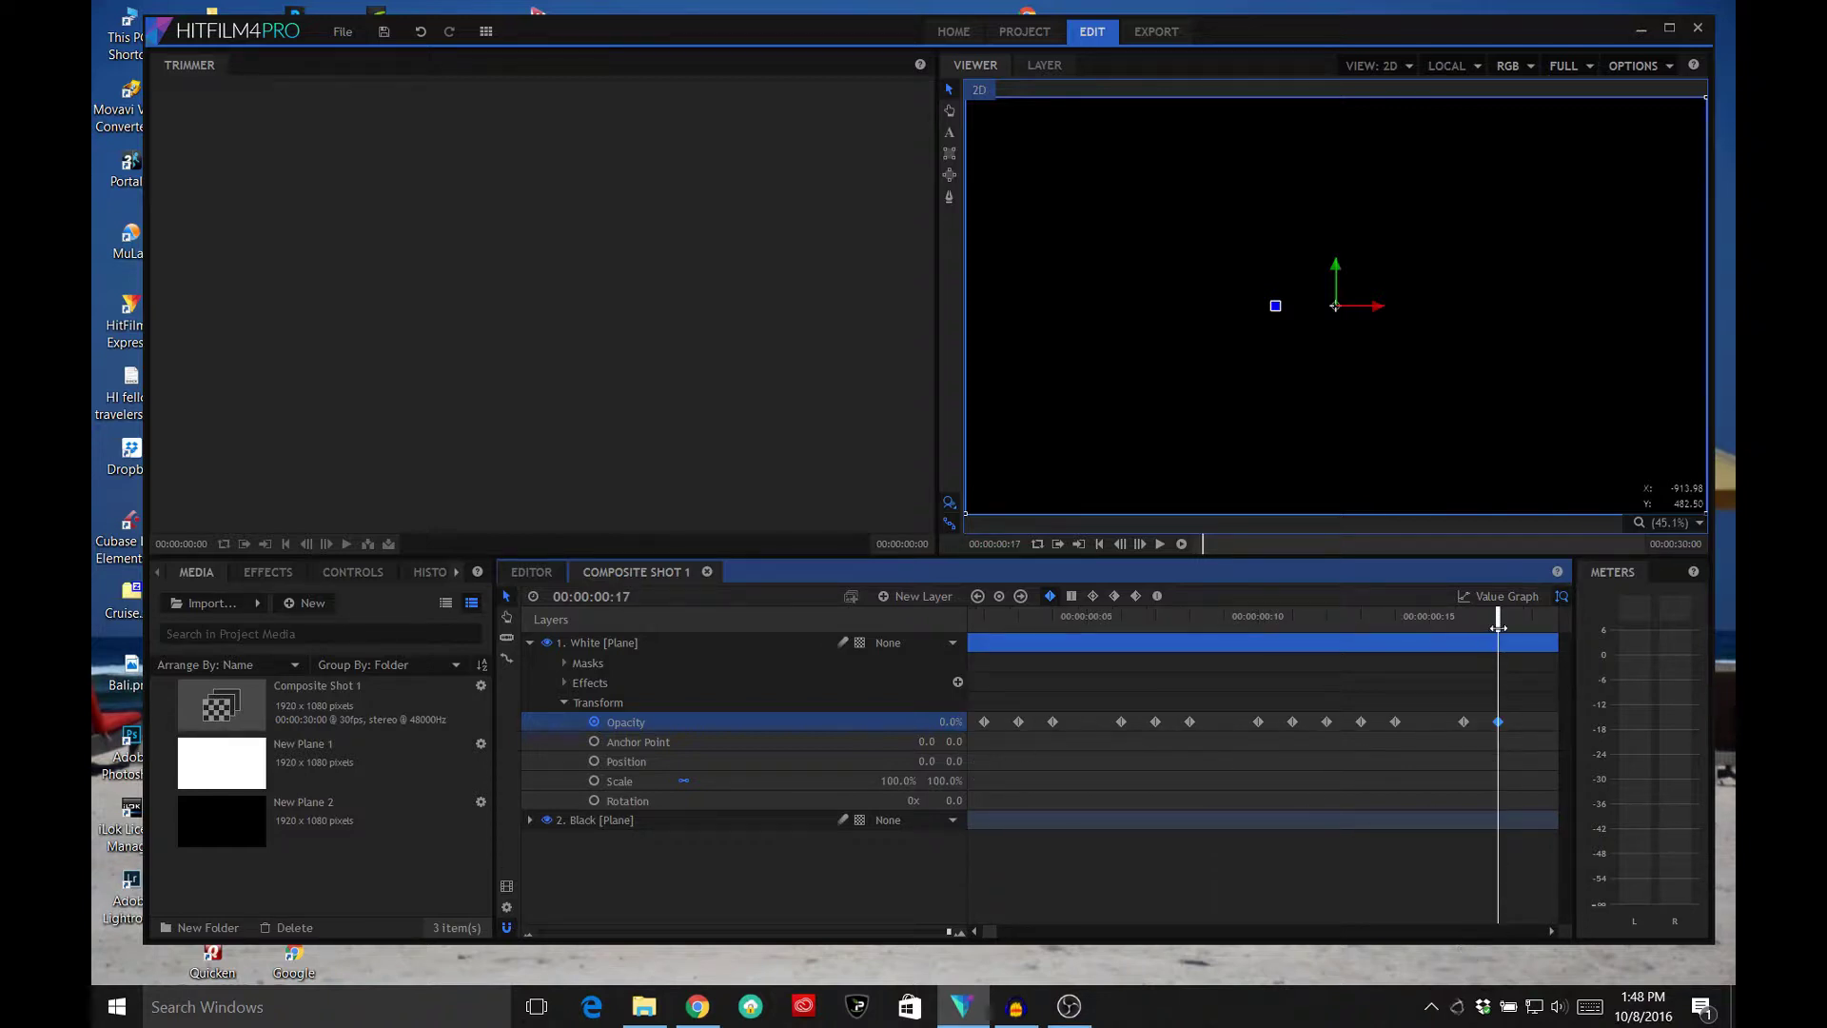
# Copy all the Opacity keyframes and paste them at frame 18
pyautogui.click(1517, 719)
pyautogui.moveTo(1519, 728); pyautogui.dragTo(928, 733)
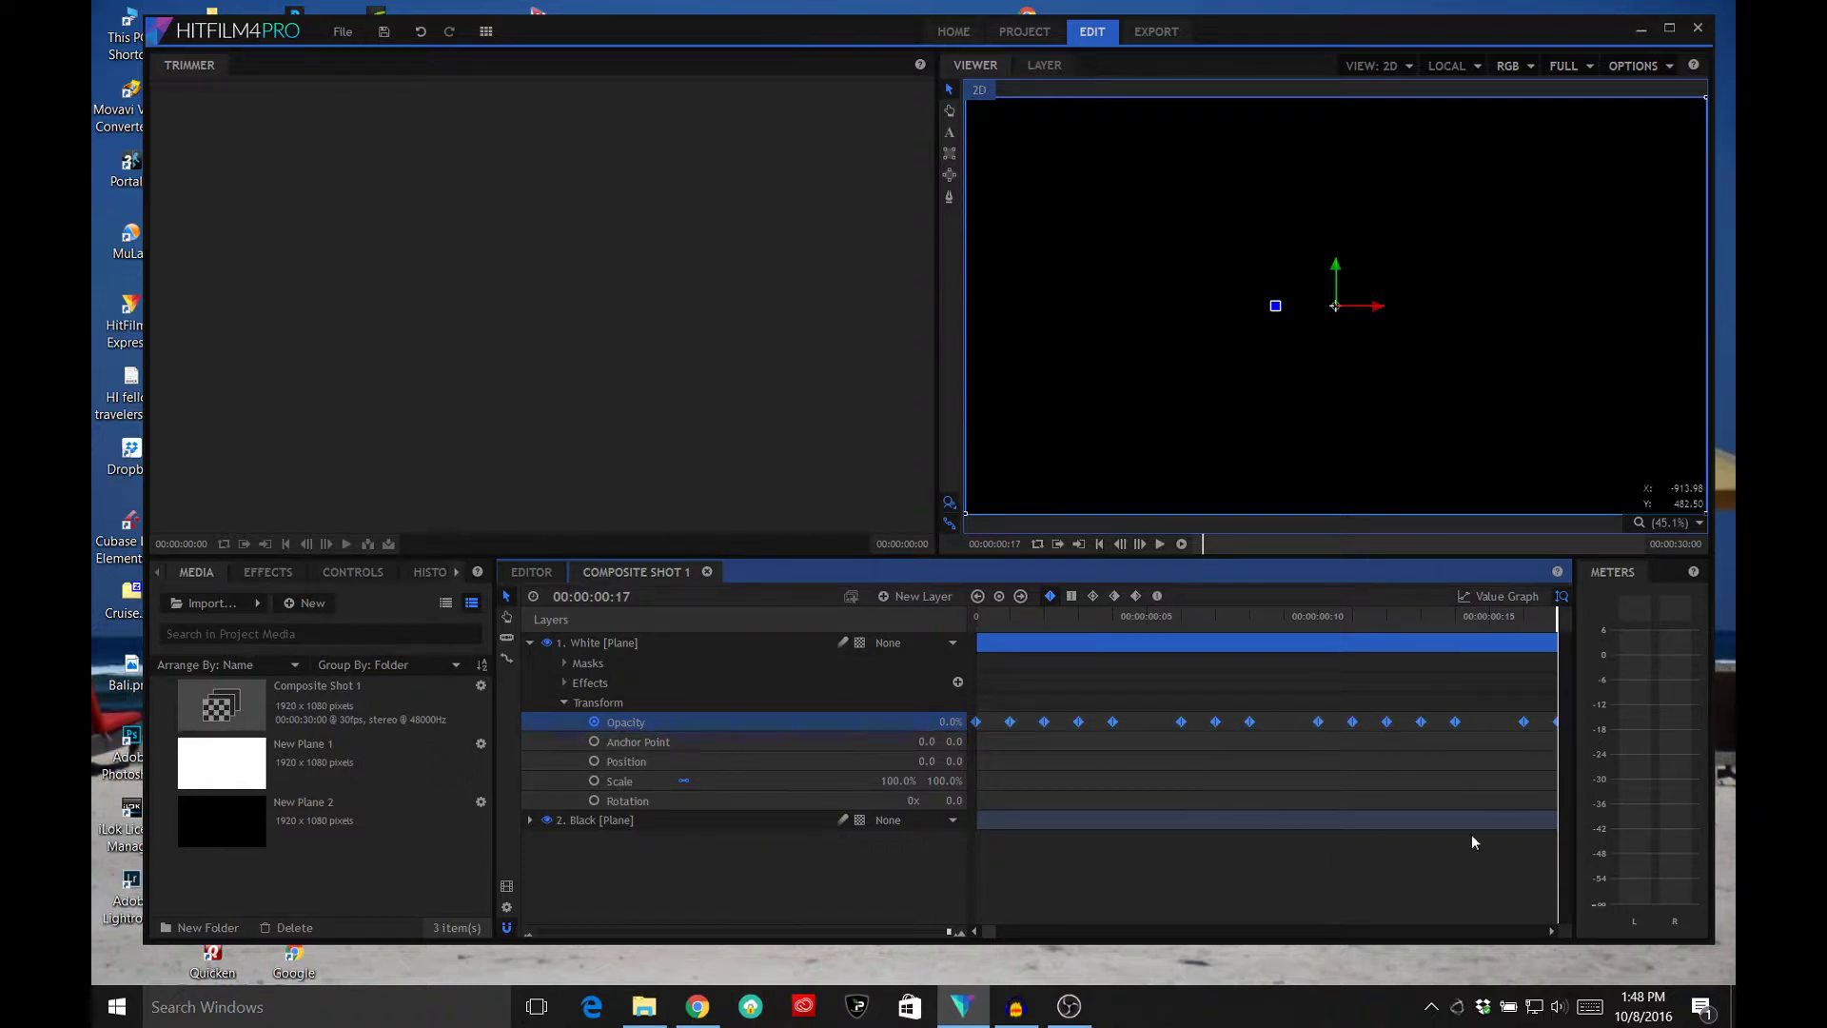
pyautogui.click(1551, 931)
pyautogui.click(1552, 930)
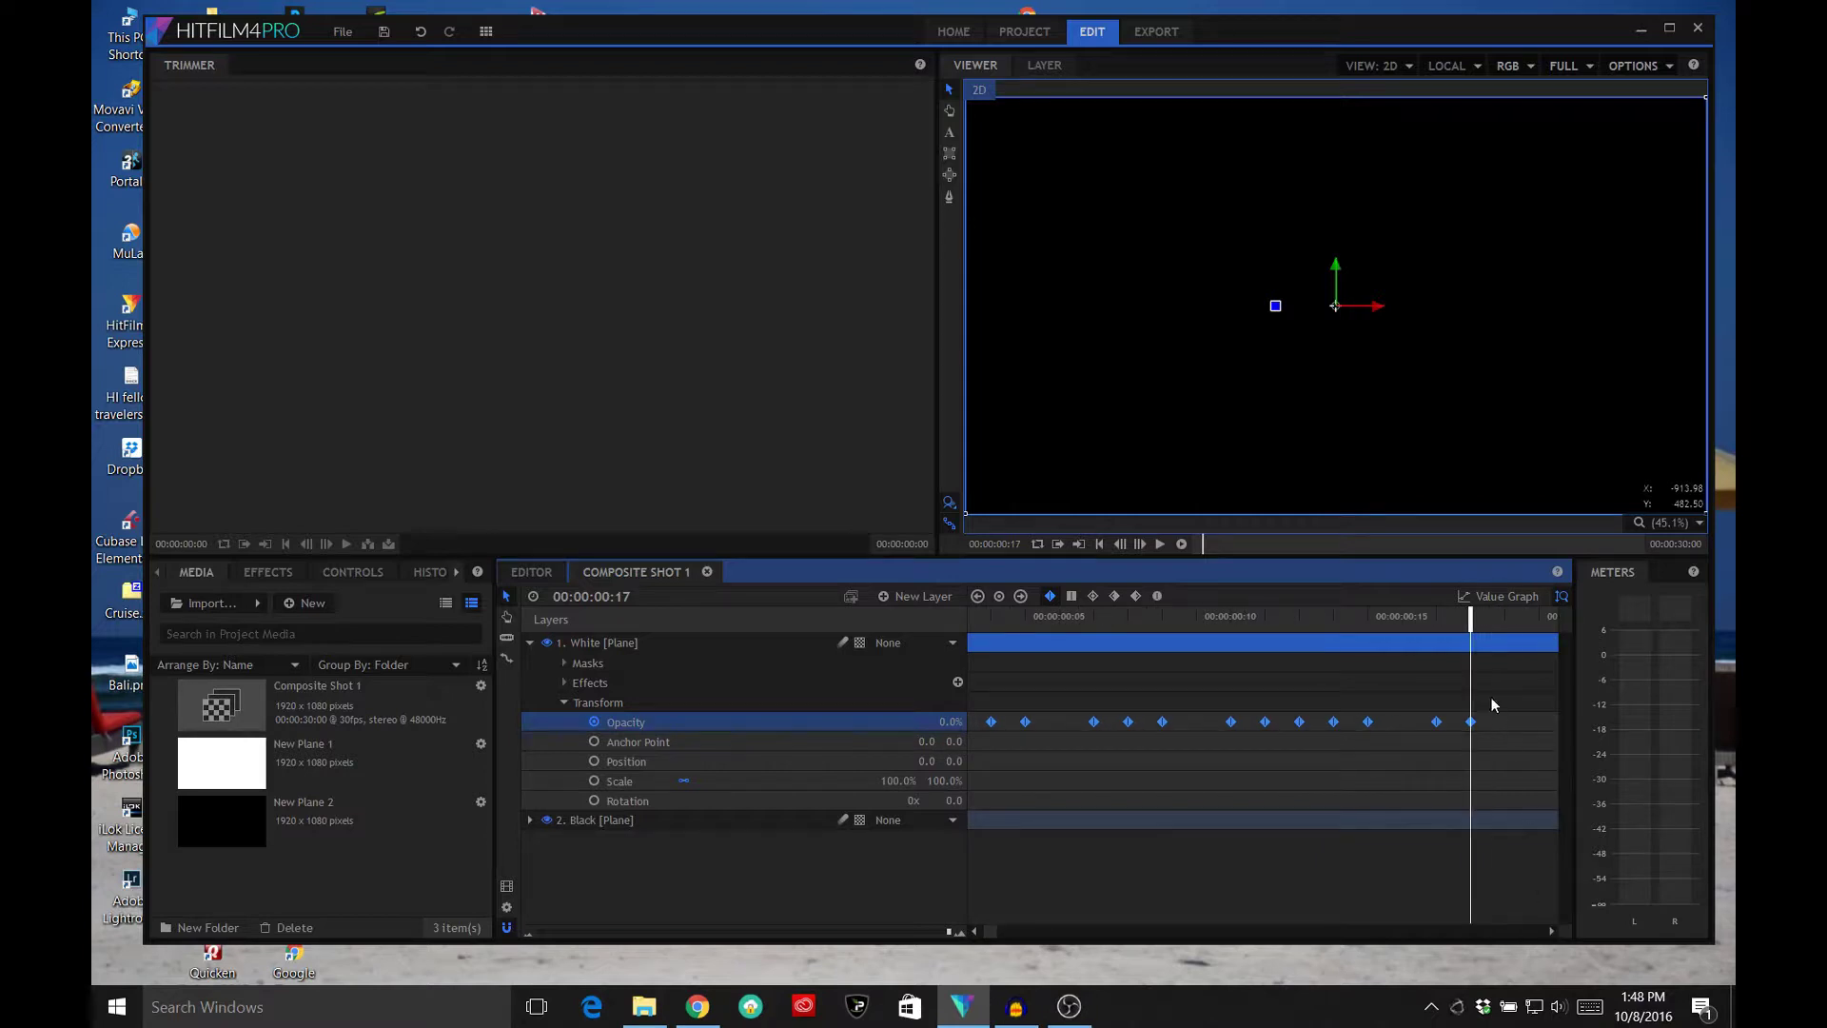
pyautogui.click(1492, 625)
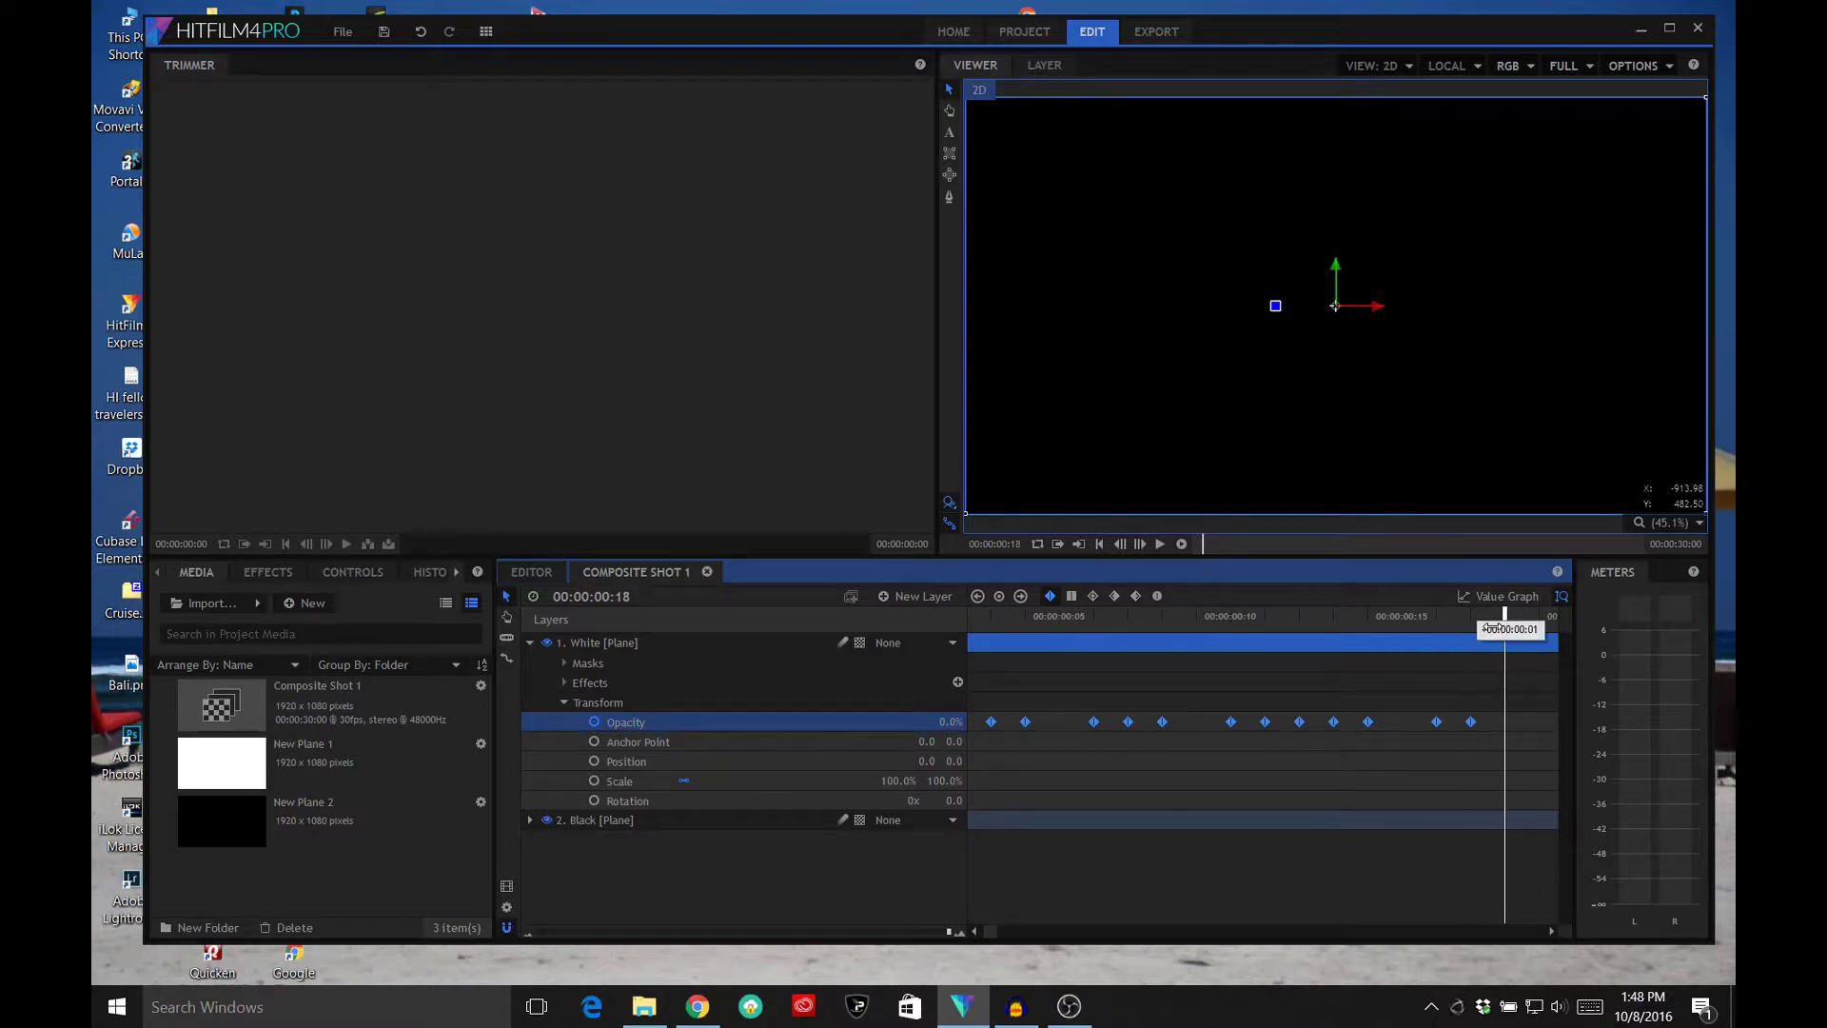
pyautogui.hotkey('ctrl', 'v')
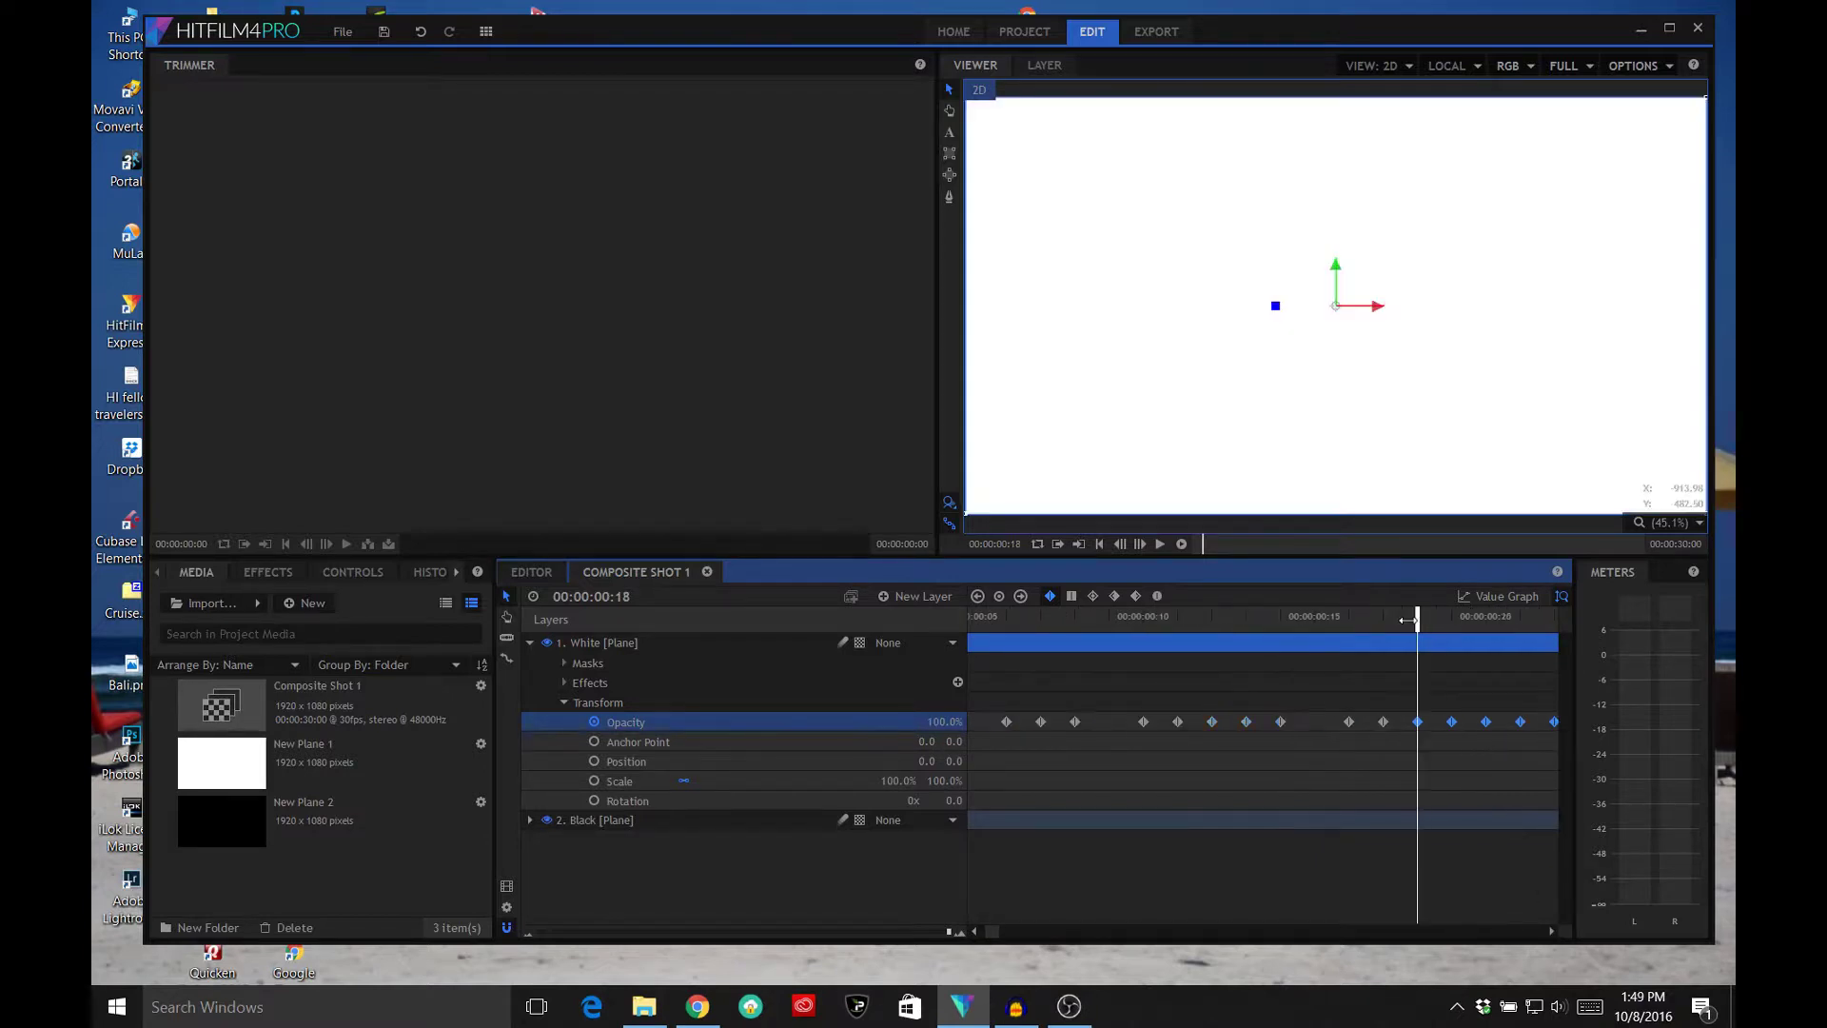
# Paste the flashing opacity keyframes again at 00:00:01:06 and 00:00:03:00
pyautogui.click(1551, 932)
pyautogui.click(1550, 932)
pyautogui.click(1550, 932)
pyautogui.click(1551, 933)
pyautogui.click(1551, 933)
pyautogui.click(1550, 933)
pyautogui.click(1550, 933)
pyautogui.click(1550, 933)
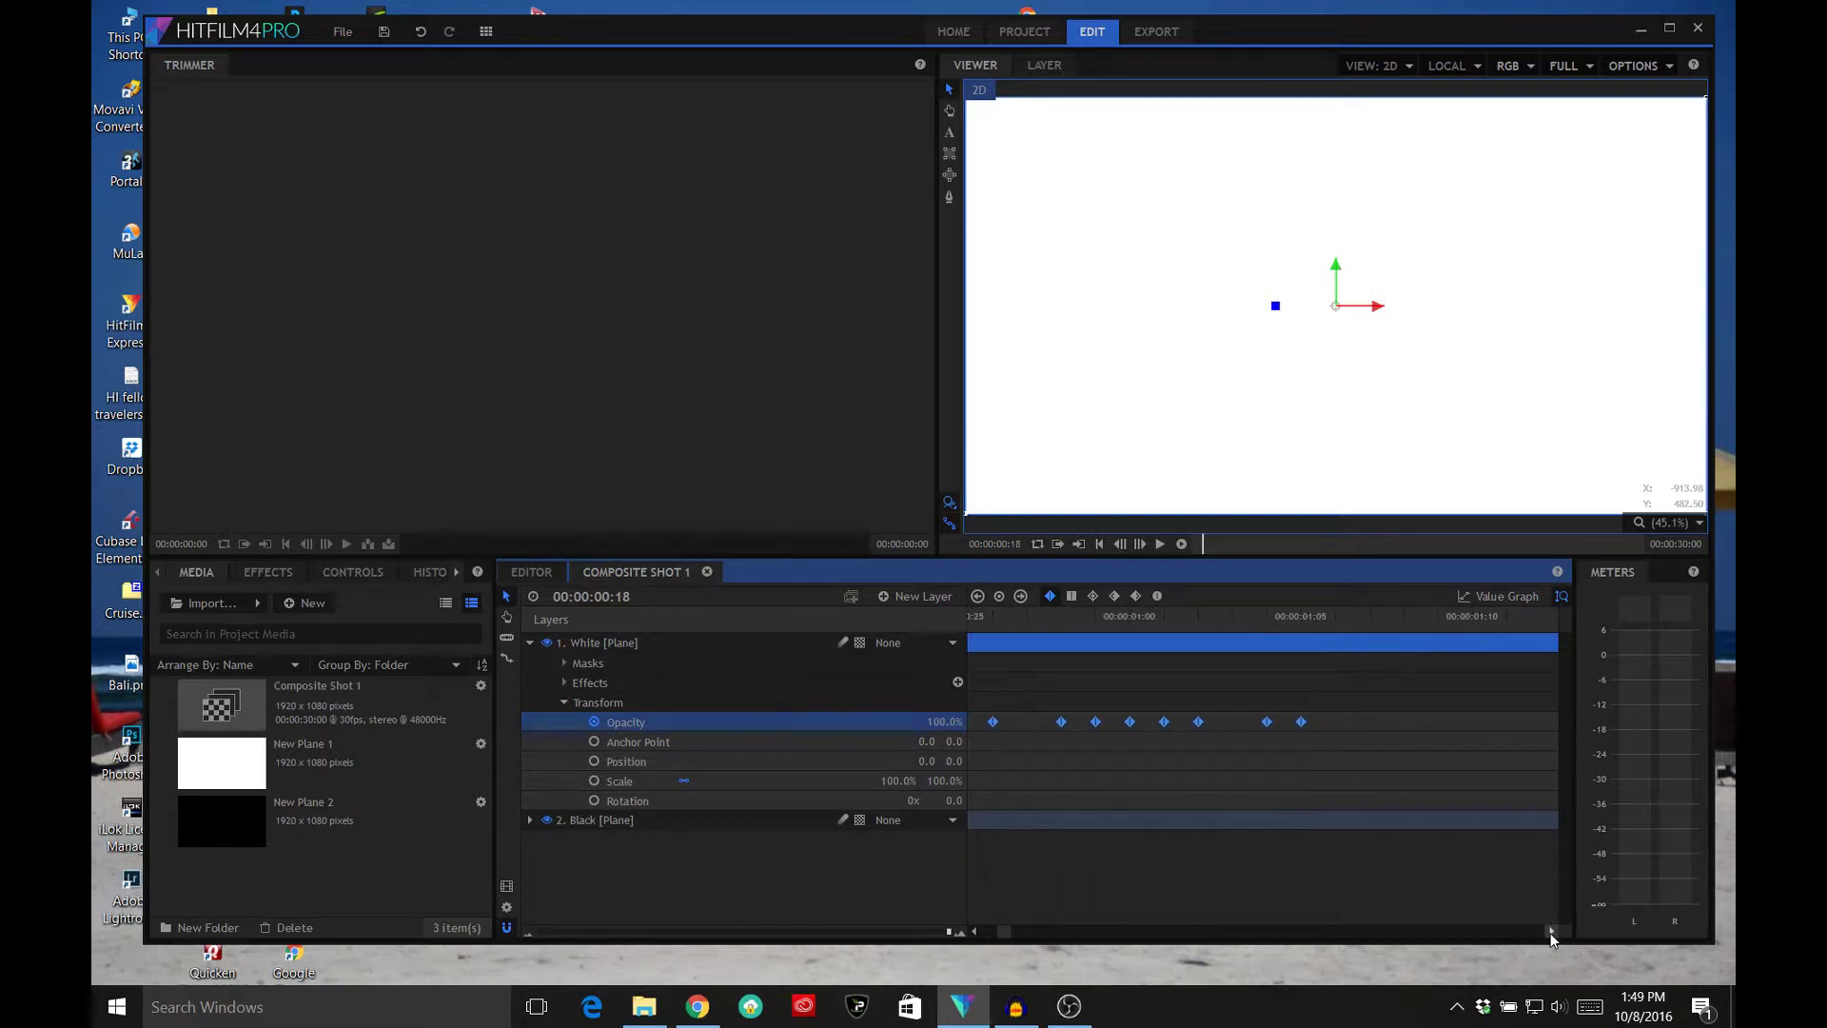
pyautogui.click(1331, 617)
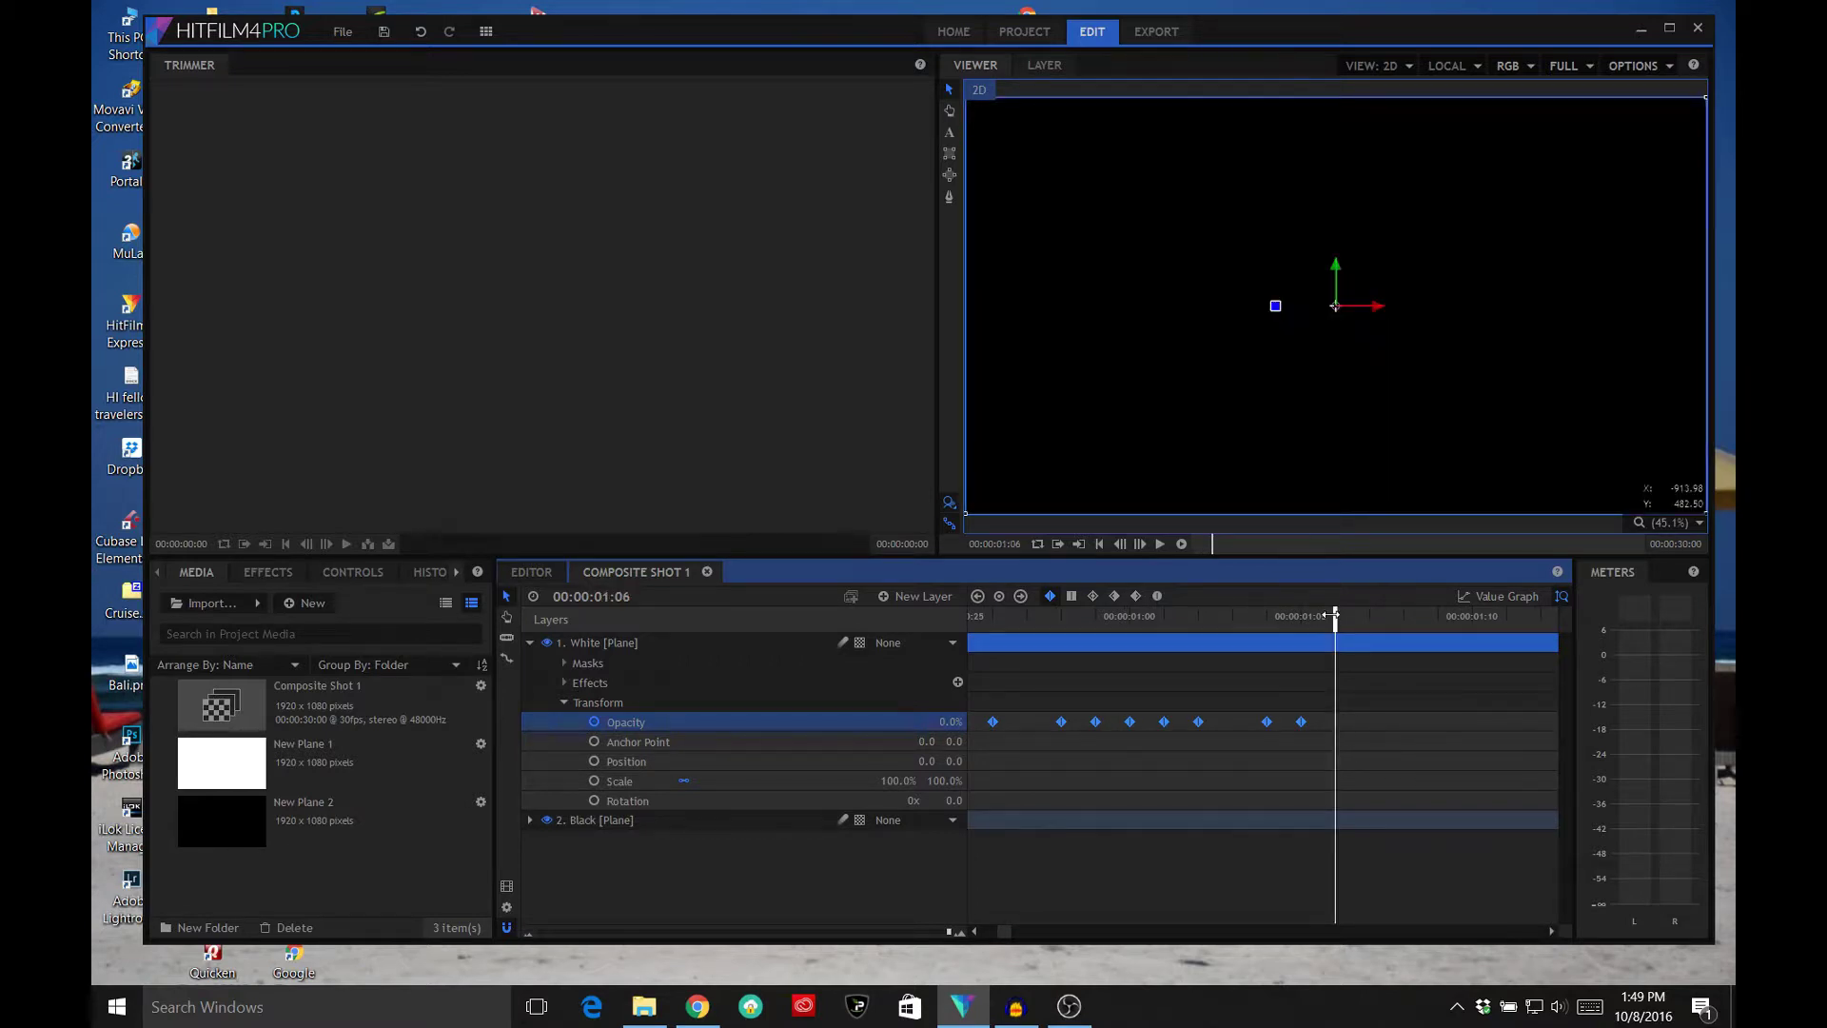
pyautogui.hotkey('ctrl', 'v')
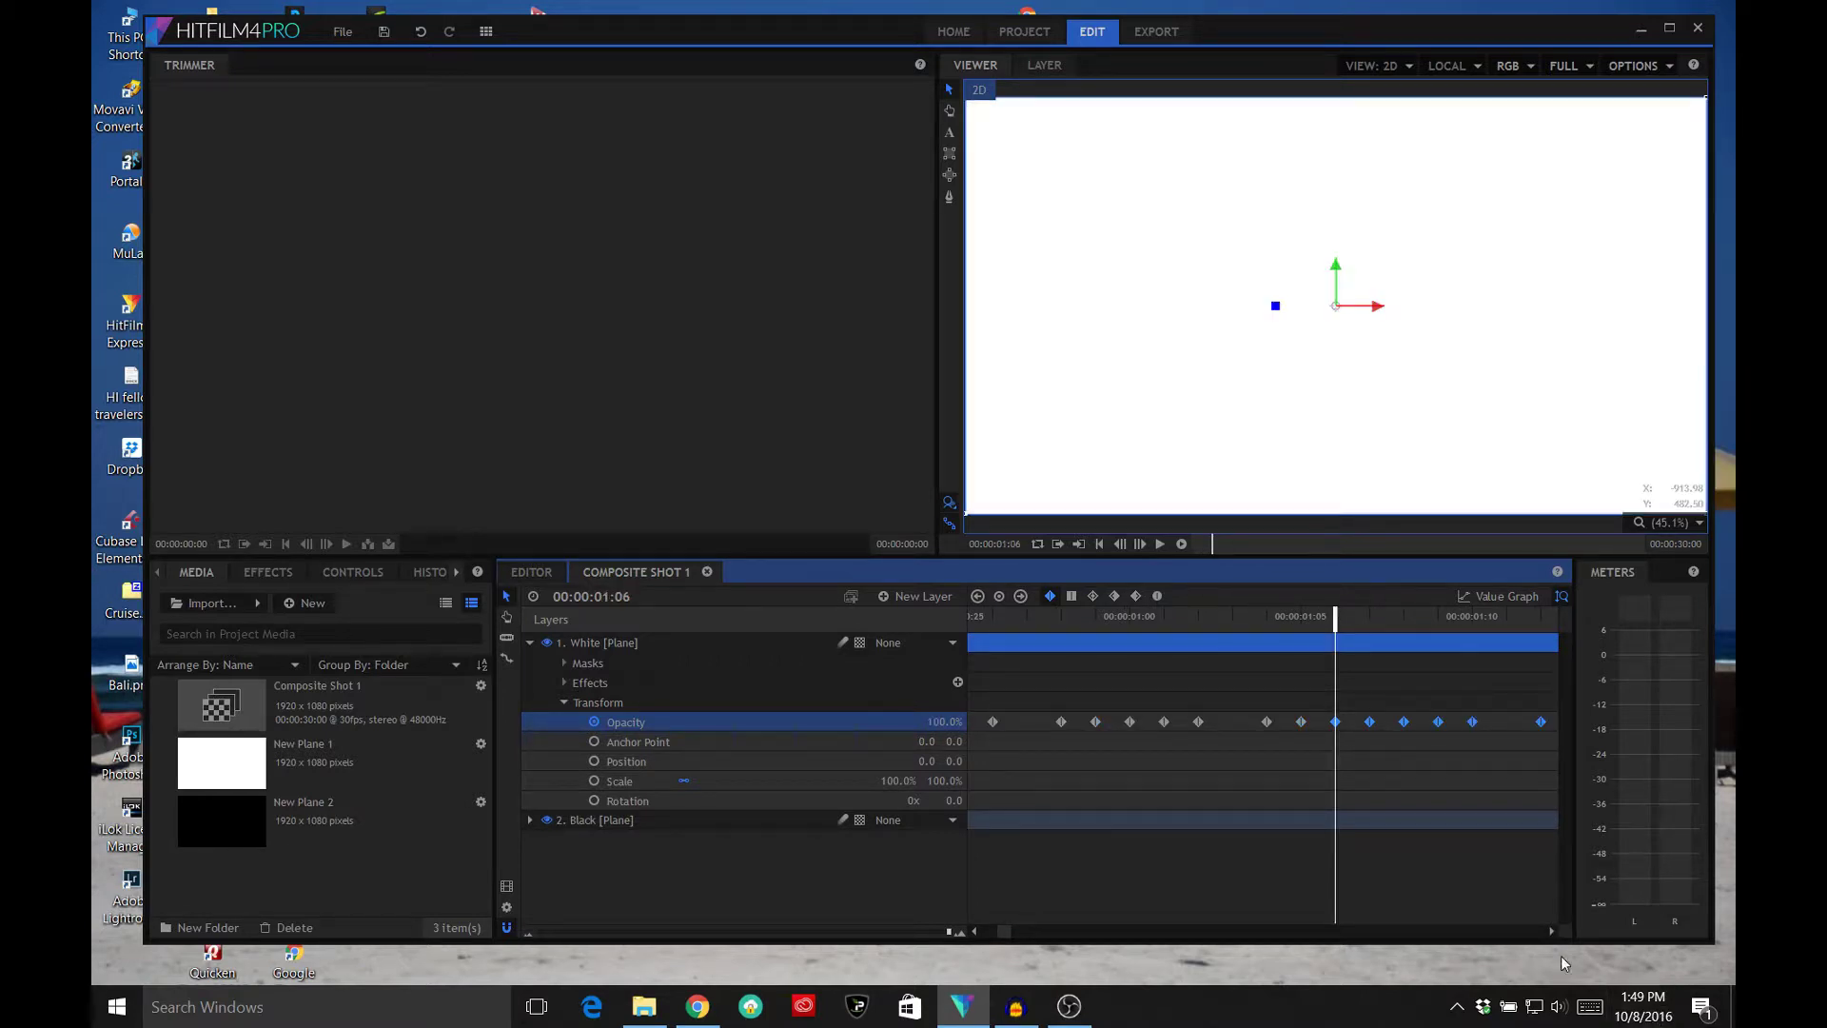
pyautogui.click(1552, 930)
pyautogui.click(1552, 930)
pyautogui.click(1552, 930)
pyautogui.click(1552, 930)
pyautogui.click(1552, 930)
pyautogui.click(1552, 930)
pyautogui.click(1552, 930)
pyautogui.click(1552, 931)
pyautogui.click(1552, 931)
pyautogui.click(1552, 931)
pyautogui.click(1353, 620)
pyautogui.hotkey('ctrl', 'v')
# Paste the keyframes at 4:06 and 4:24, then add the SCUBA clip to Composite Shot 2
pyautogui.click(1552, 931)
pyautogui.click(1552, 930)
pyautogui.click(1552, 931)
pyautogui.click(1552, 930)
pyautogui.click(1552, 930)
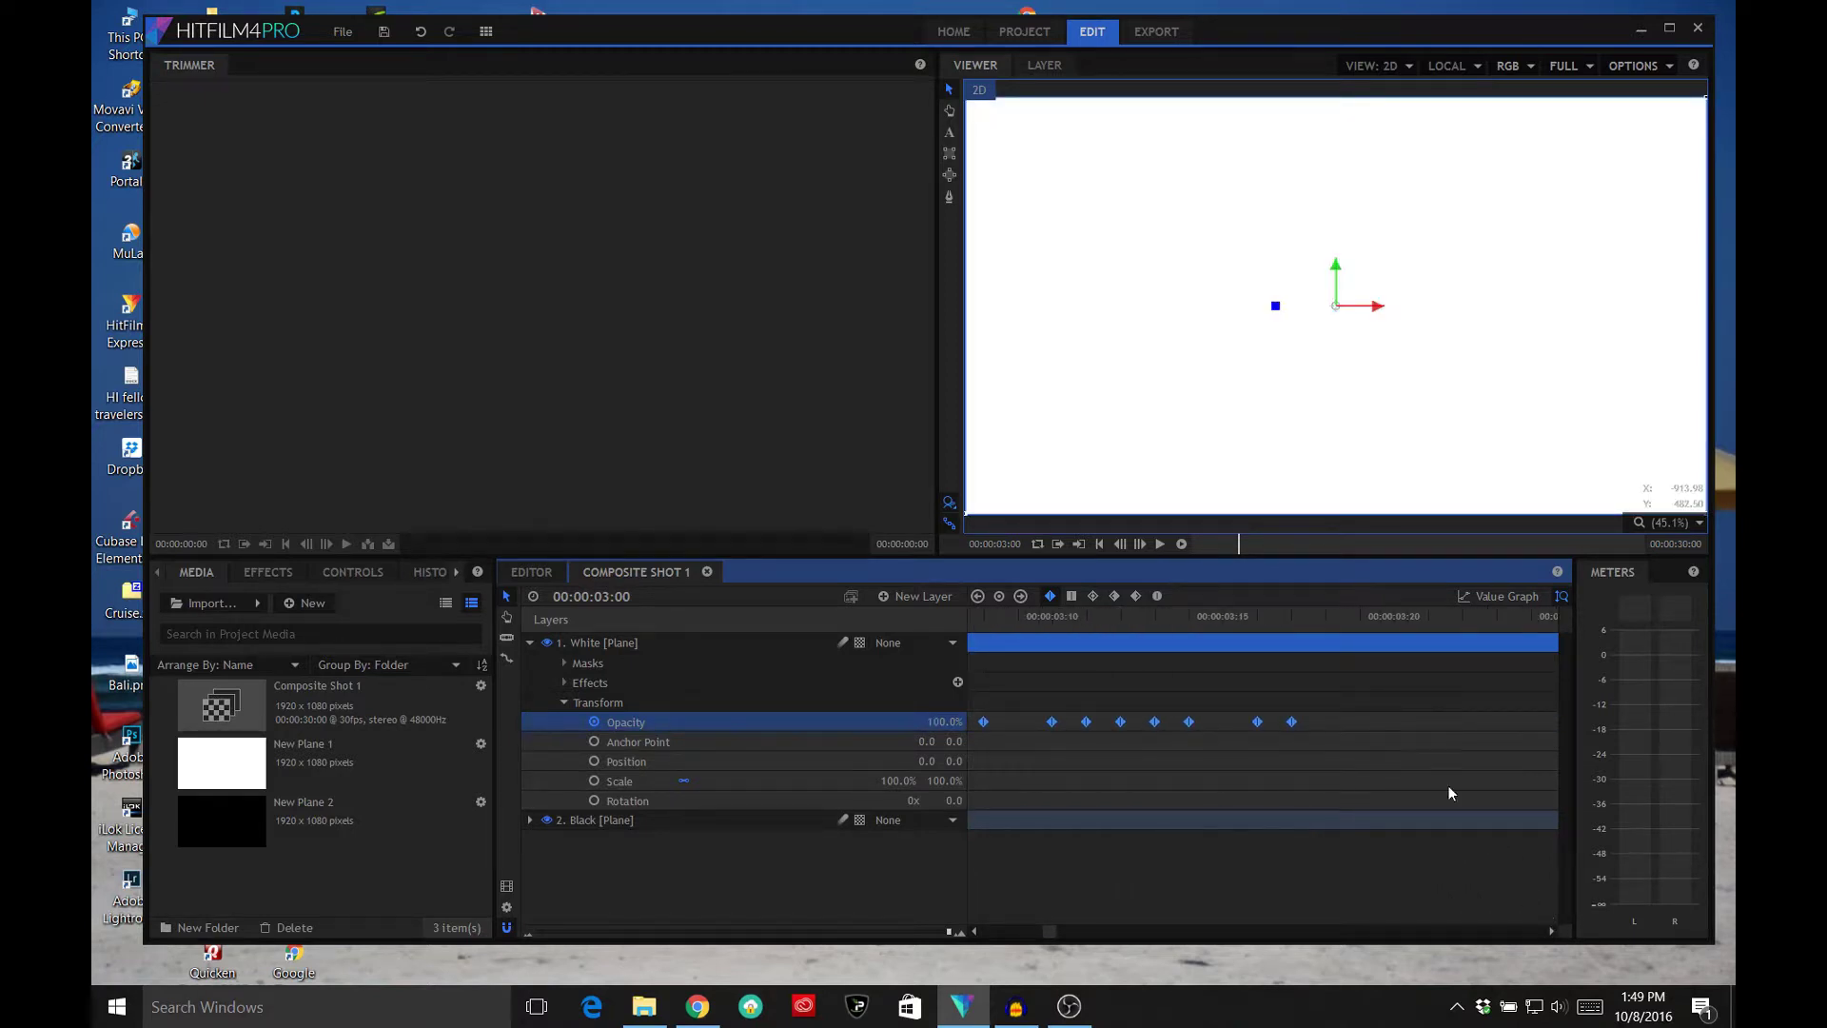
pyautogui.click(1326, 616)
pyautogui.click(1551, 931)
pyautogui.click(1551, 932)
pyautogui.click(1552, 931)
pyautogui.click(1549, 932)
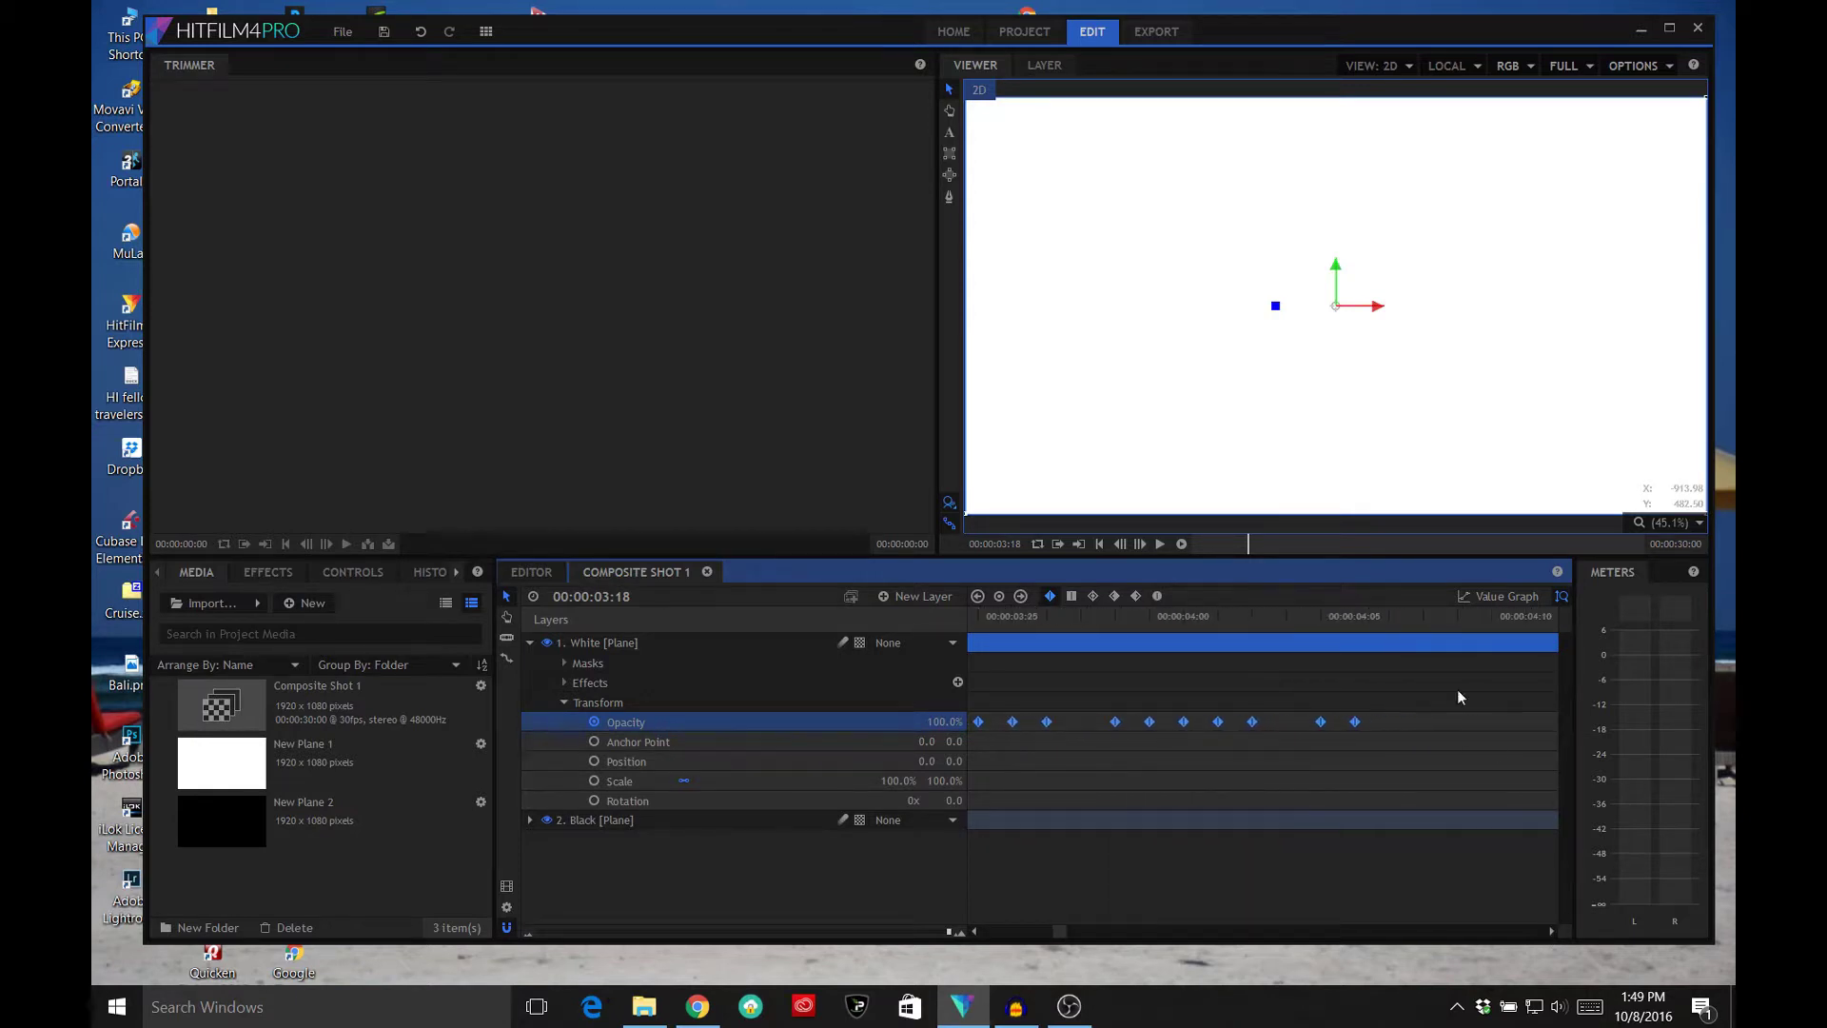
pyautogui.click(1387, 616)
pyautogui.hotkey('ctrl', 'v')
pyautogui.click(1551, 931)
pyautogui.click(1551, 932)
pyautogui.click(1551, 931)
pyautogui.click(1551, 932)
pyautogui.click(1551, 932)
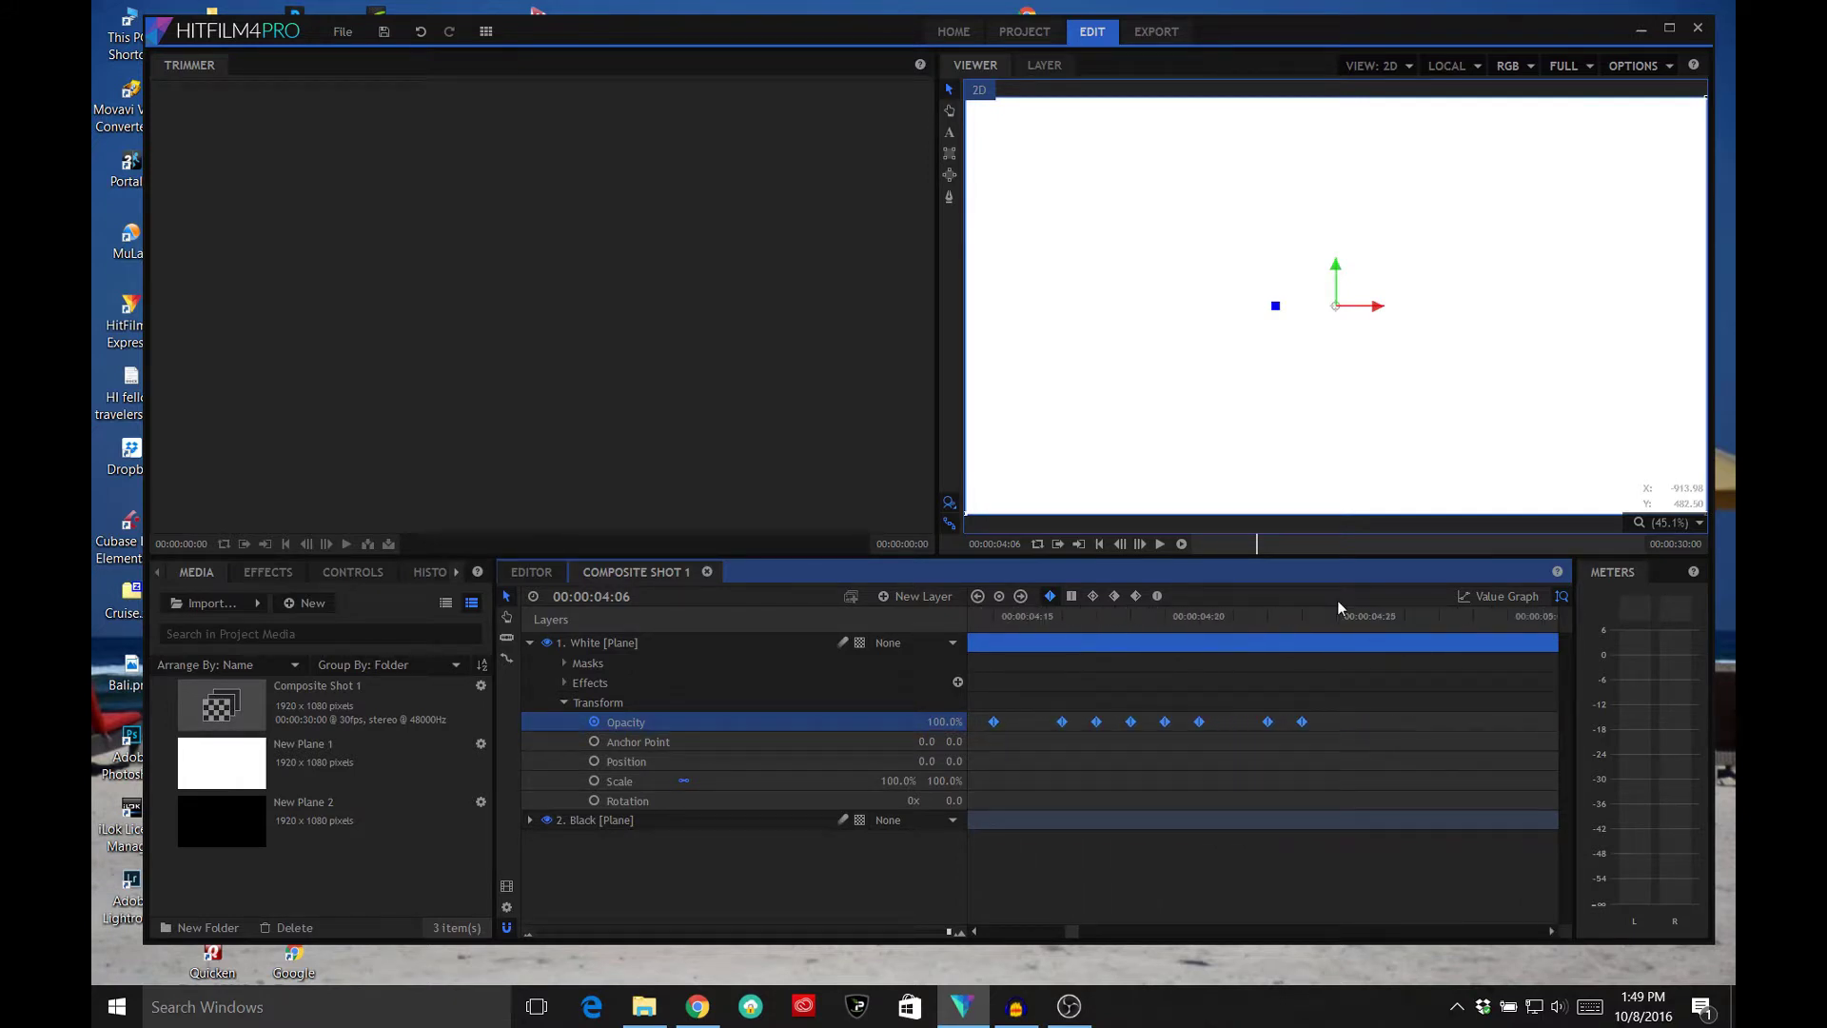
pyautogui.click(1337, 616)
pyautogui.hotkey('ctrl', 'v')
pyautogui.click(1551, 932)
pyautogui.click(1551, 931)
pyautogui.click(1551, 932)
pyautogui.click(1551, 931)
pyautogui.click(1551, 931)
pyautogui.click(1551, 931)
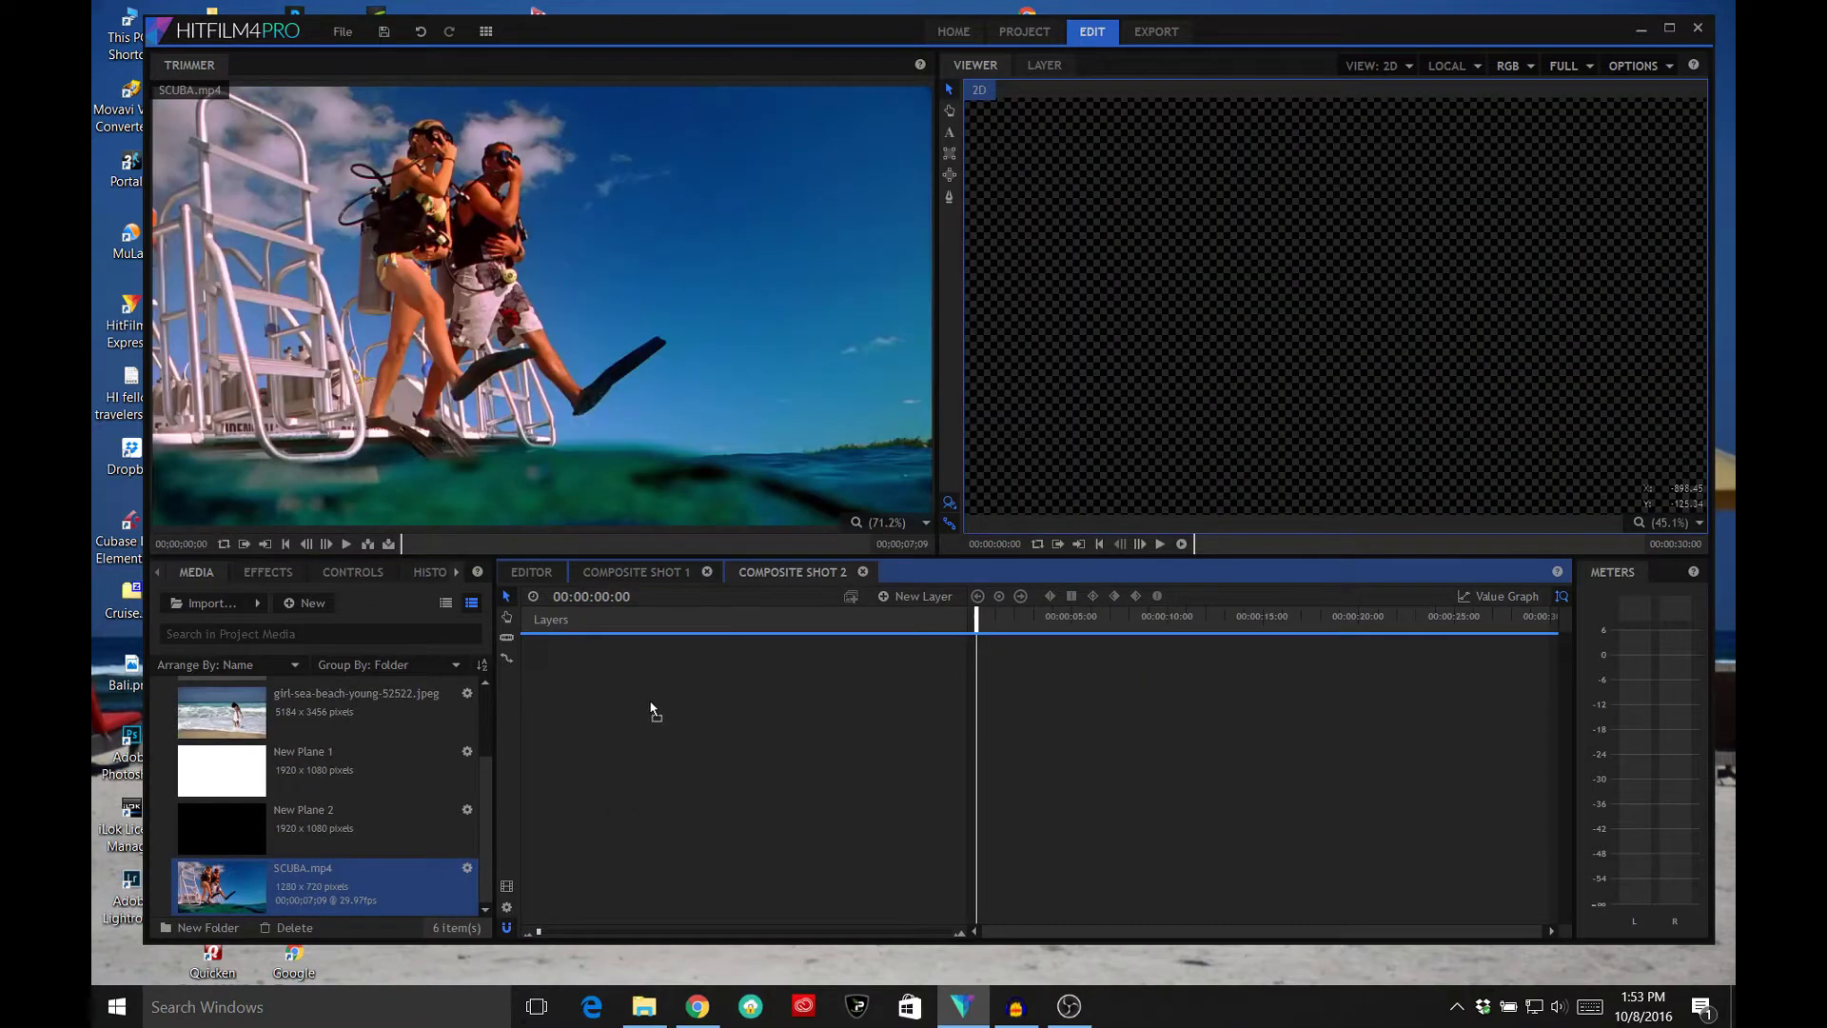
pyautogui.moveTo(653, 706); pyautogui.dragTo(653, 672)
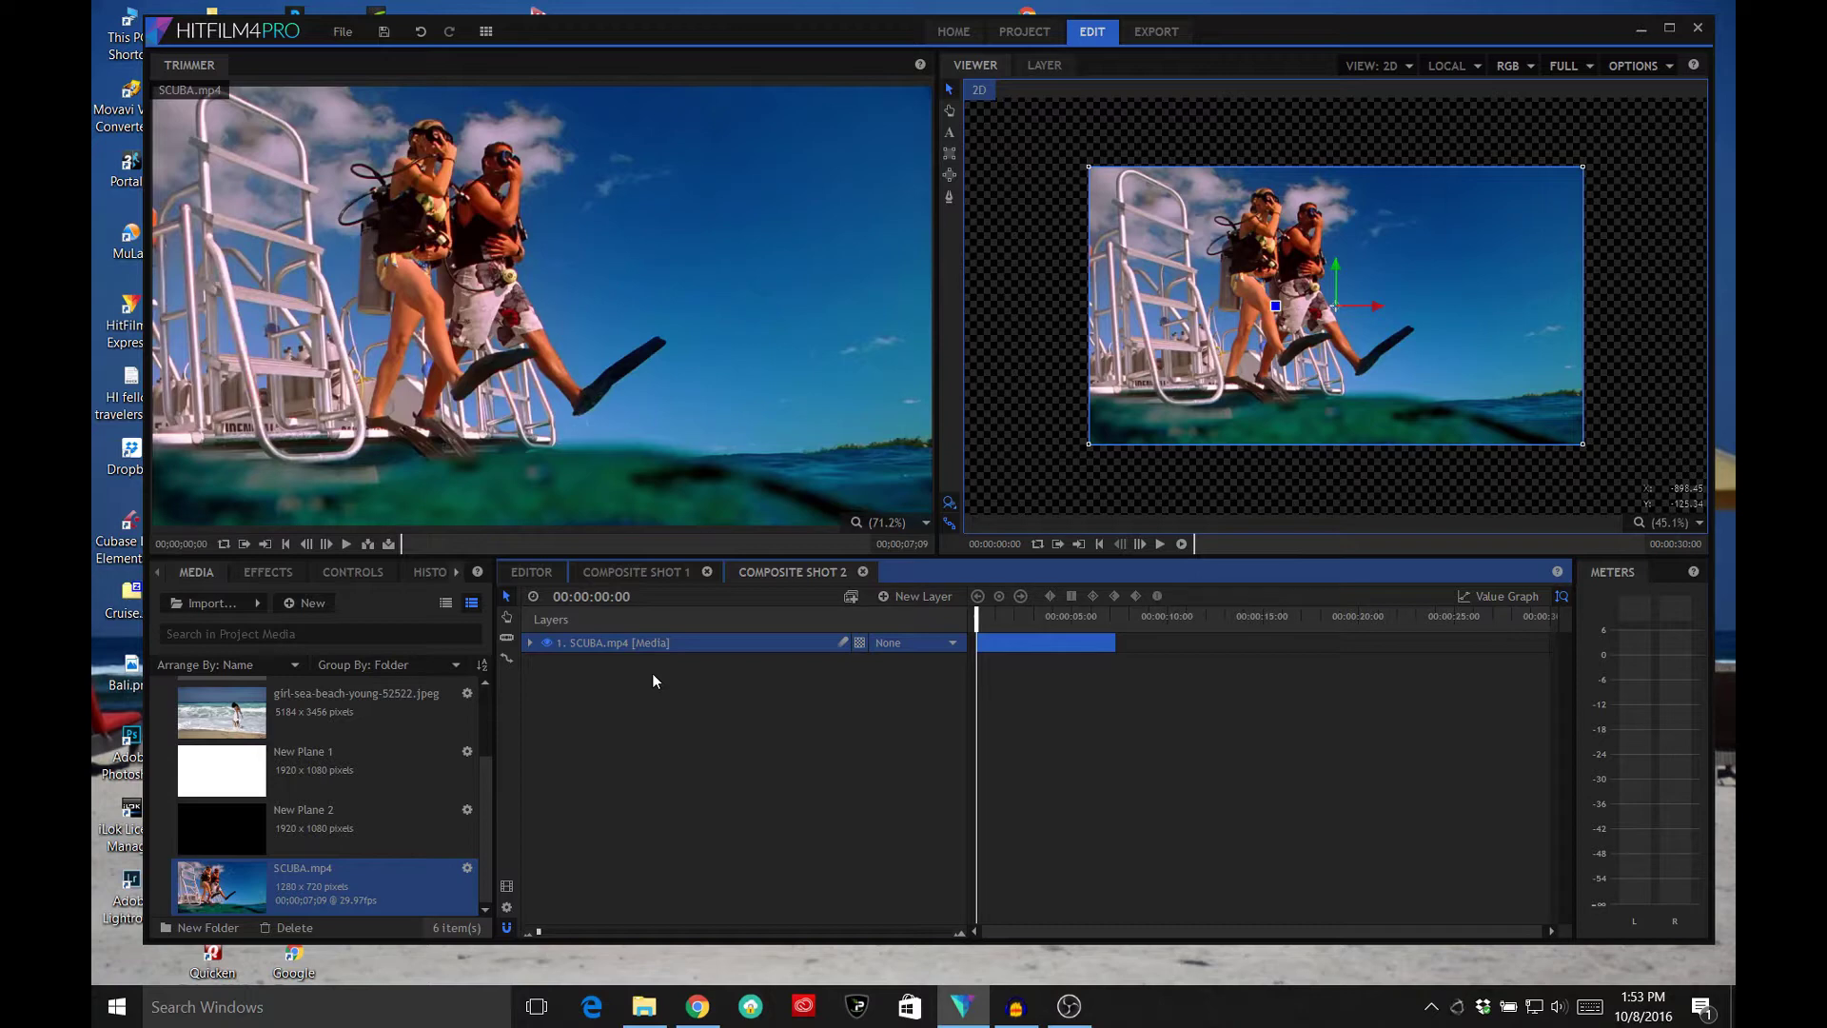
# Place the beach photo above SCUBA and nest Composite Shot 1 as layer 3
pyautogui.moveTo(362, 712); pyautogui.dragTo(672, 712)
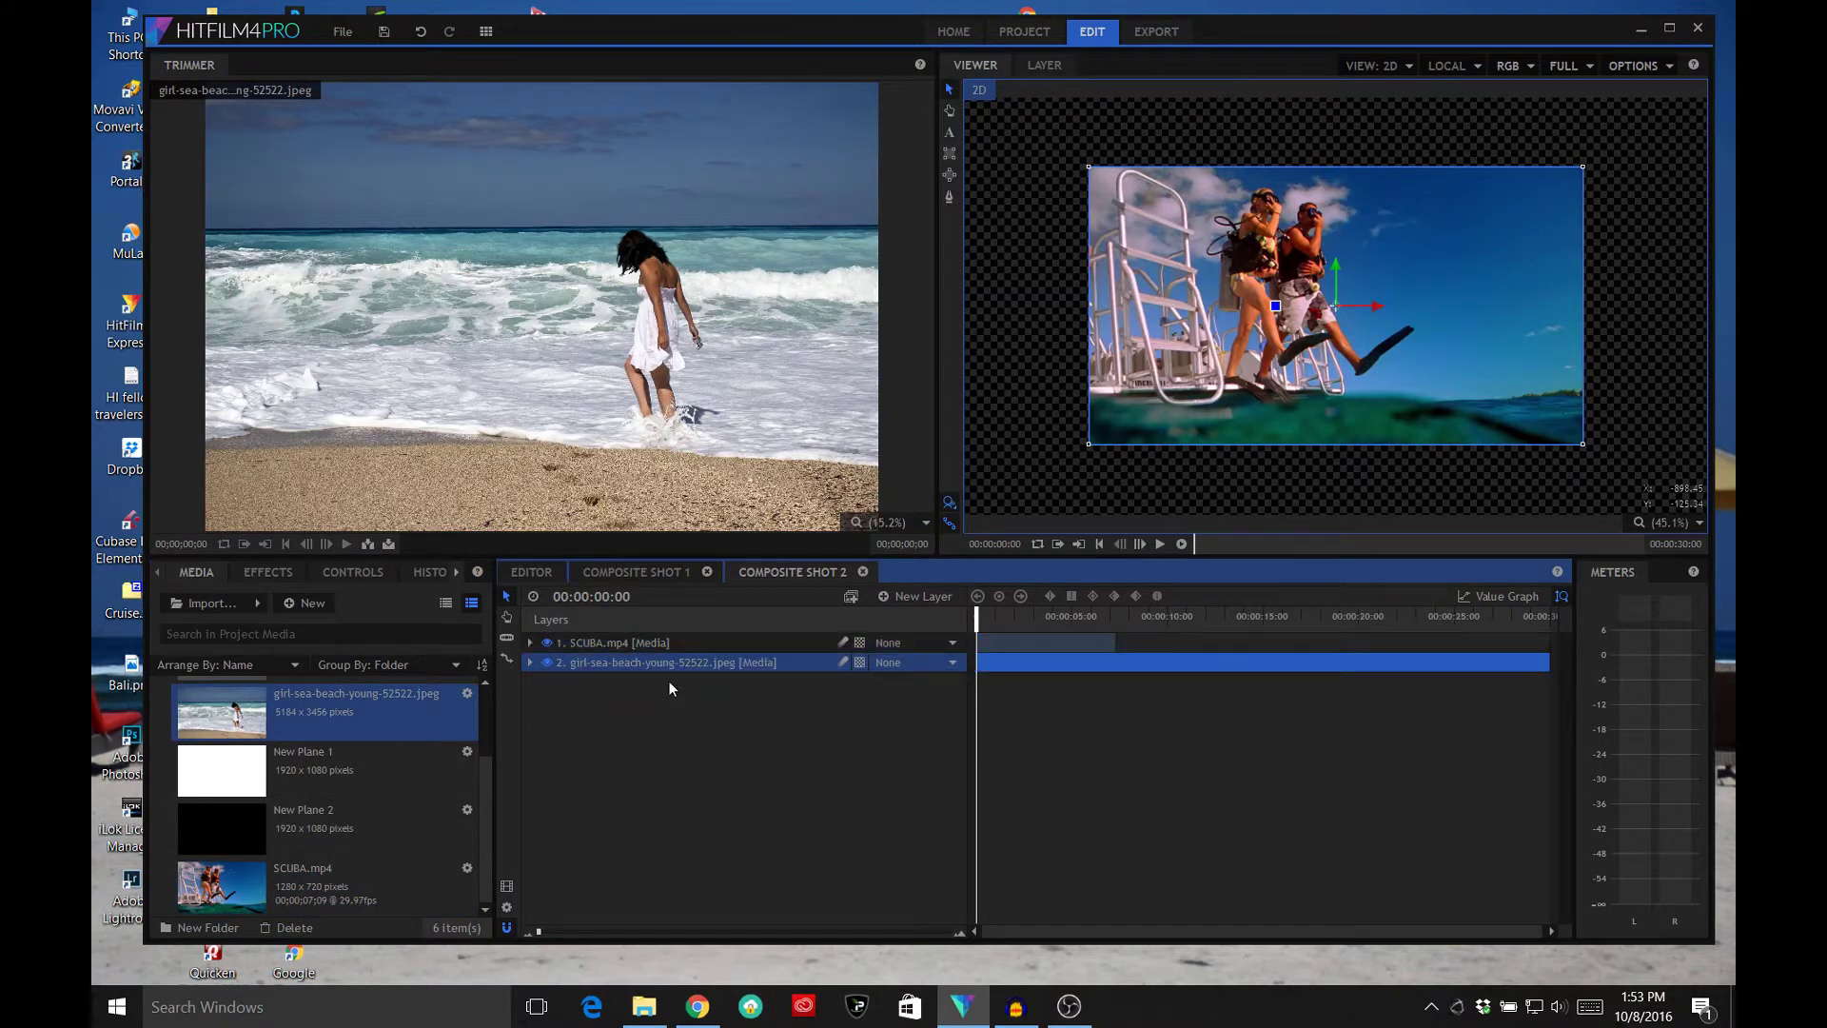
pyautogui.moveTo(665, 649); pyautogui.dragTo(664, 644)
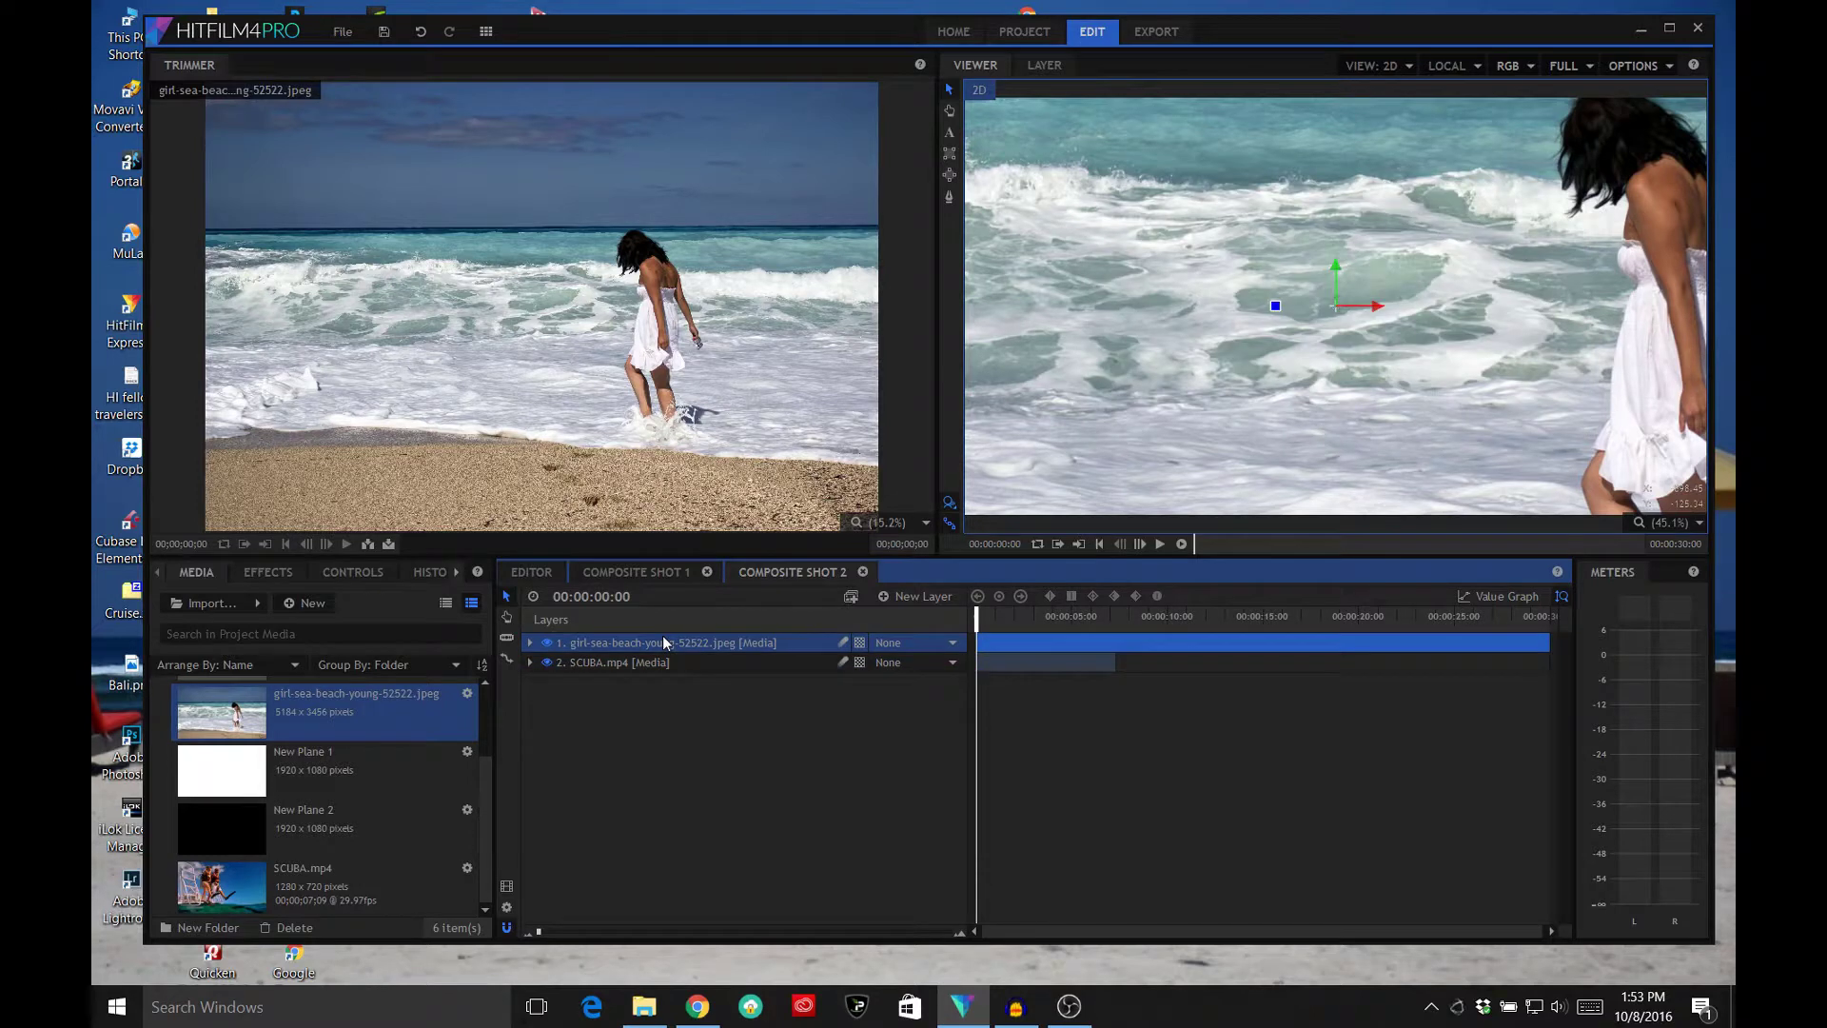
pyautogui.click(476, 802)
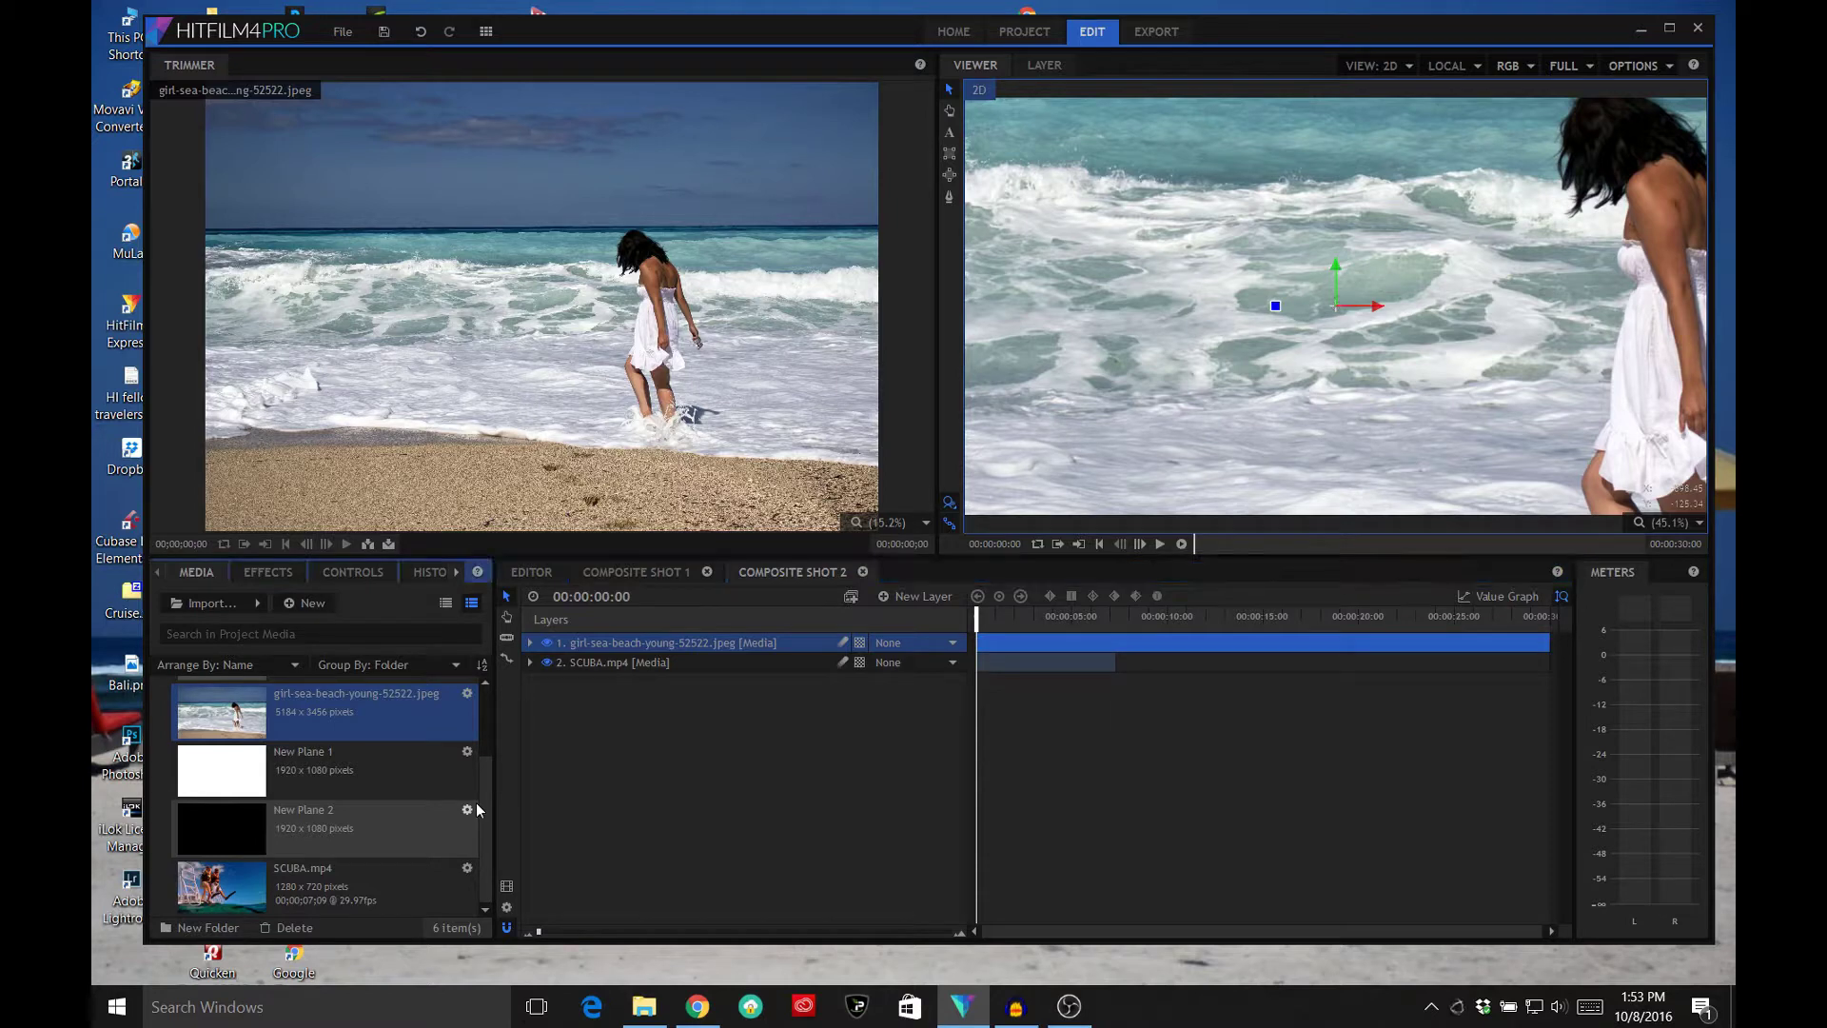
pyautogui.moveTo(483, 840); pyautogui.dragTo(470, 740)
pyautogui.moveTo(248, 697); pyautogui.dragTo(550, 721)
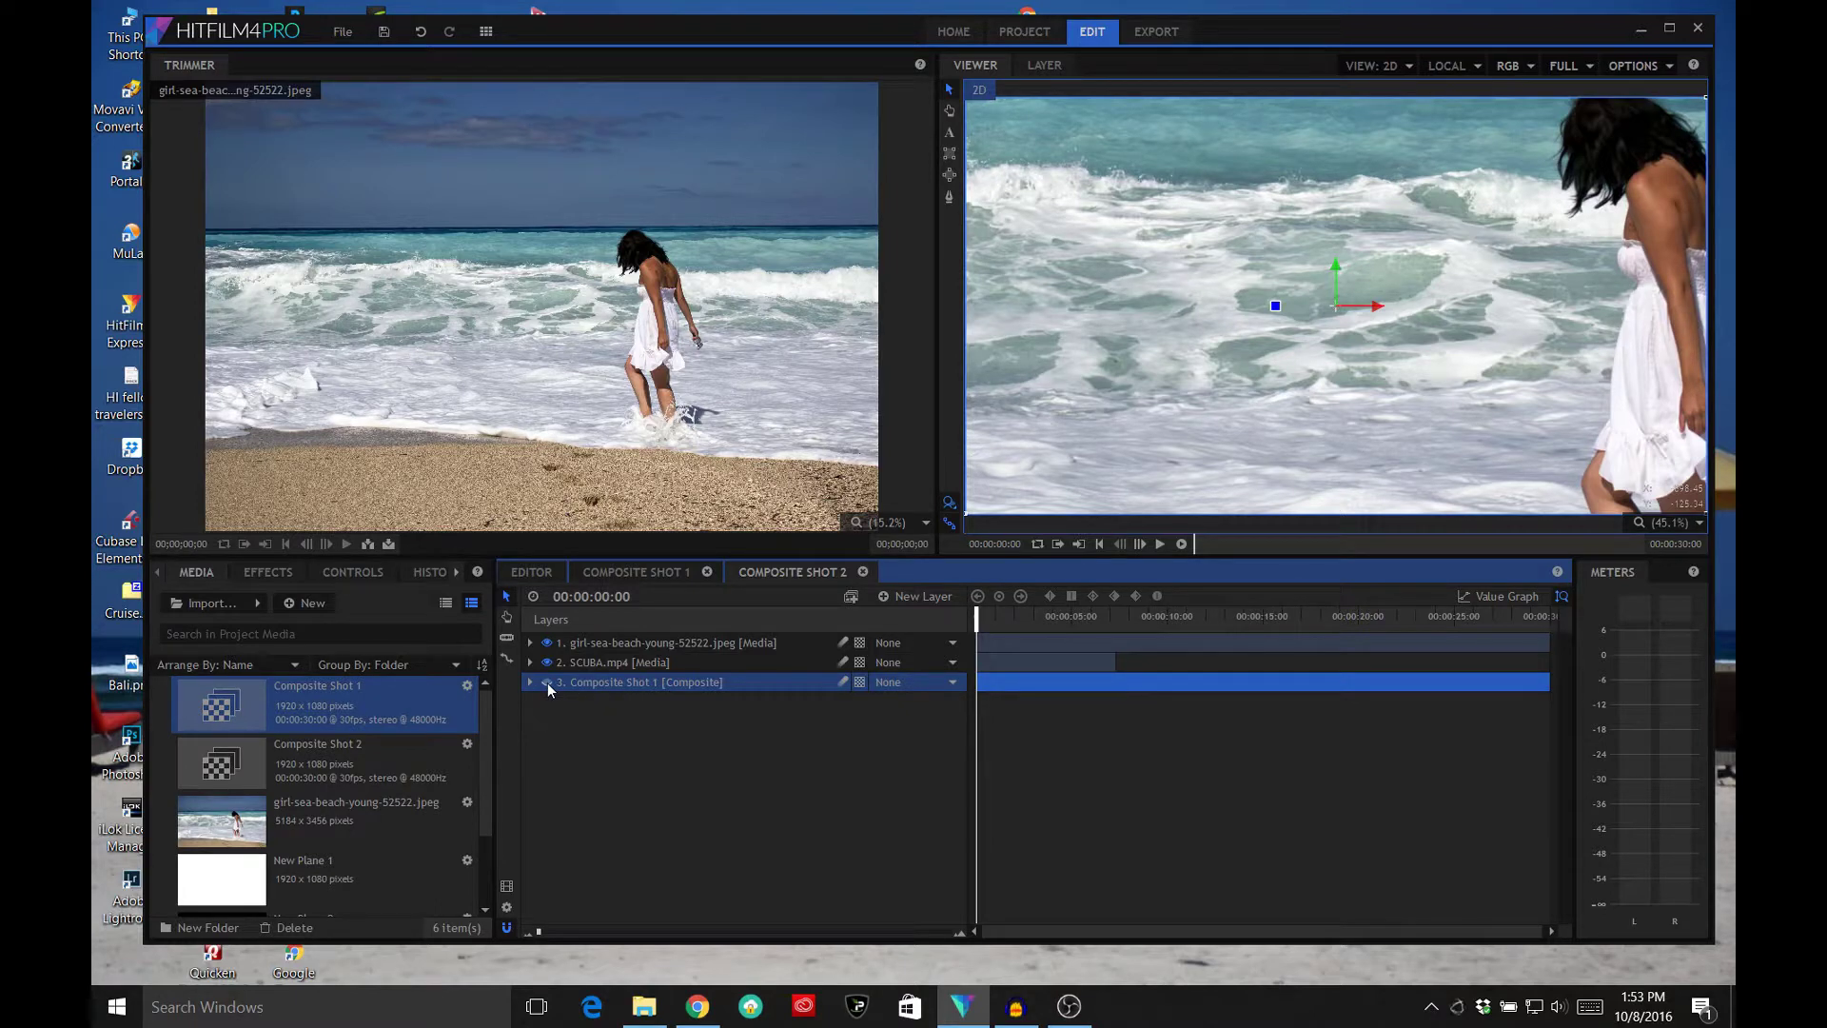
# Hide the Composite Shot 1 layer and apply Set Matte to the beach photo
pyautogui.click(547, 683)
pyautogui.click(270, 573)
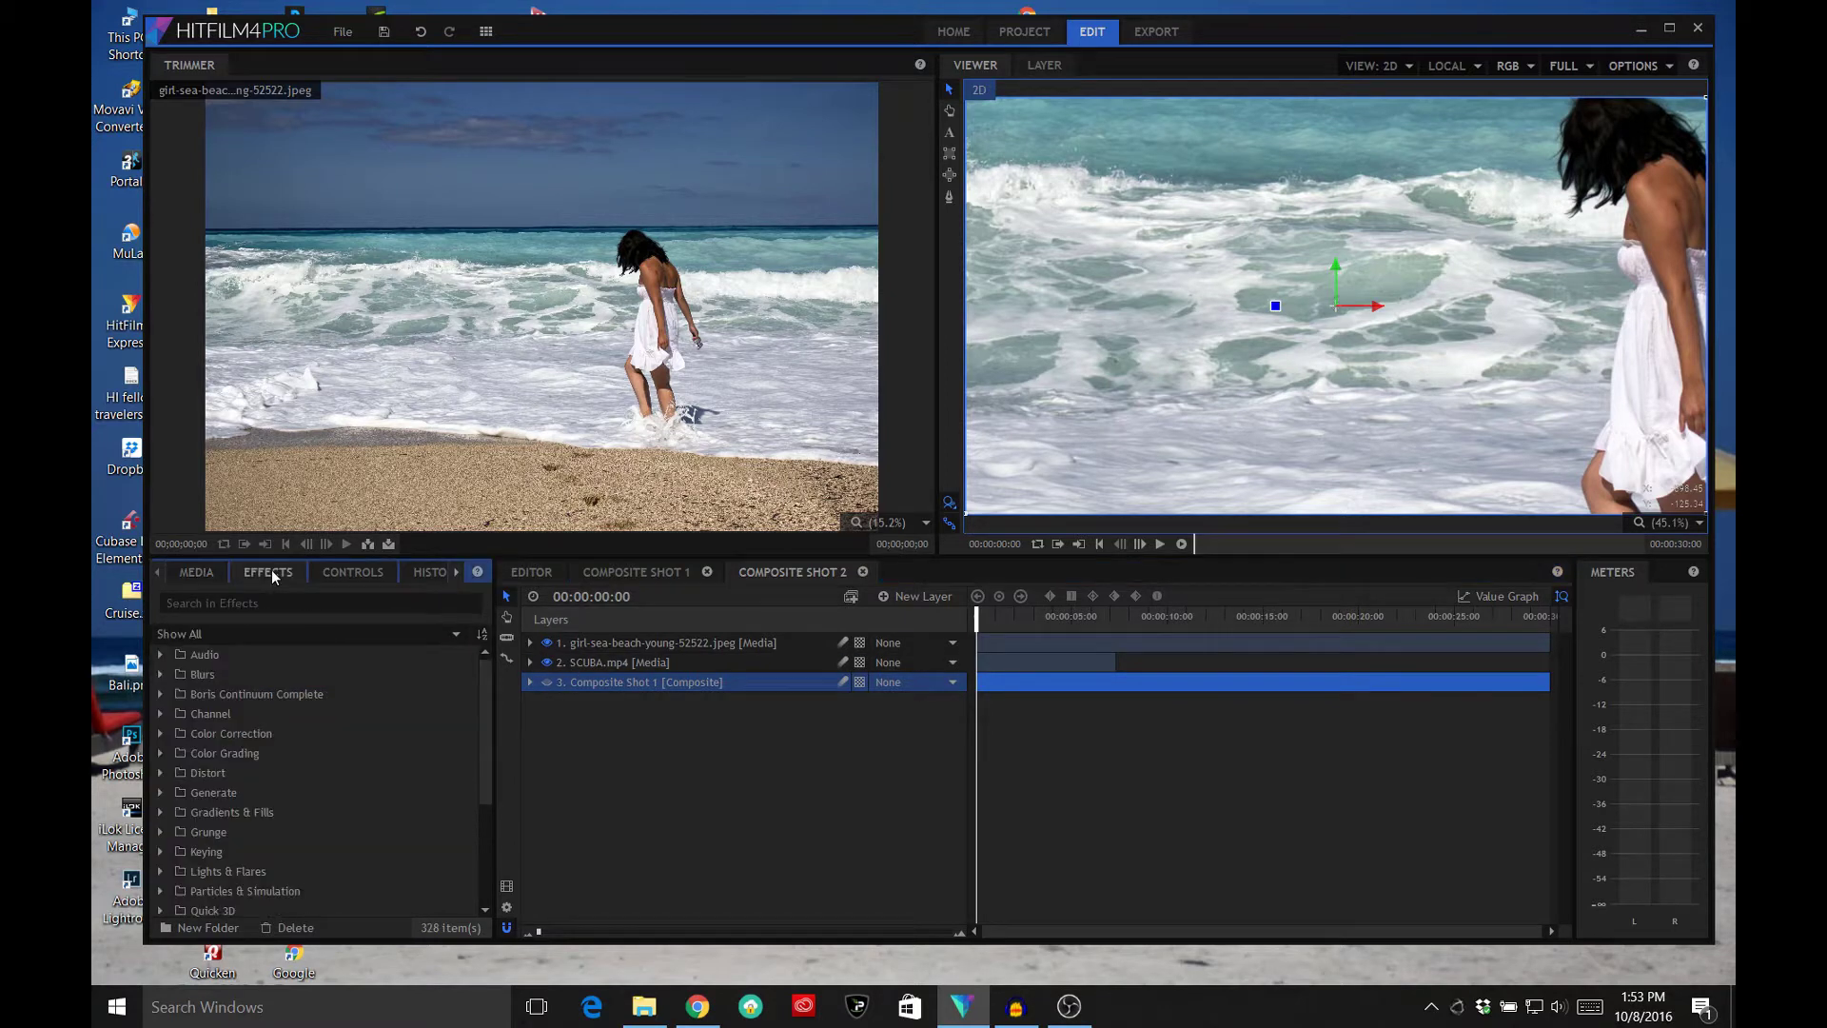
pyautogui.click(270, 604)
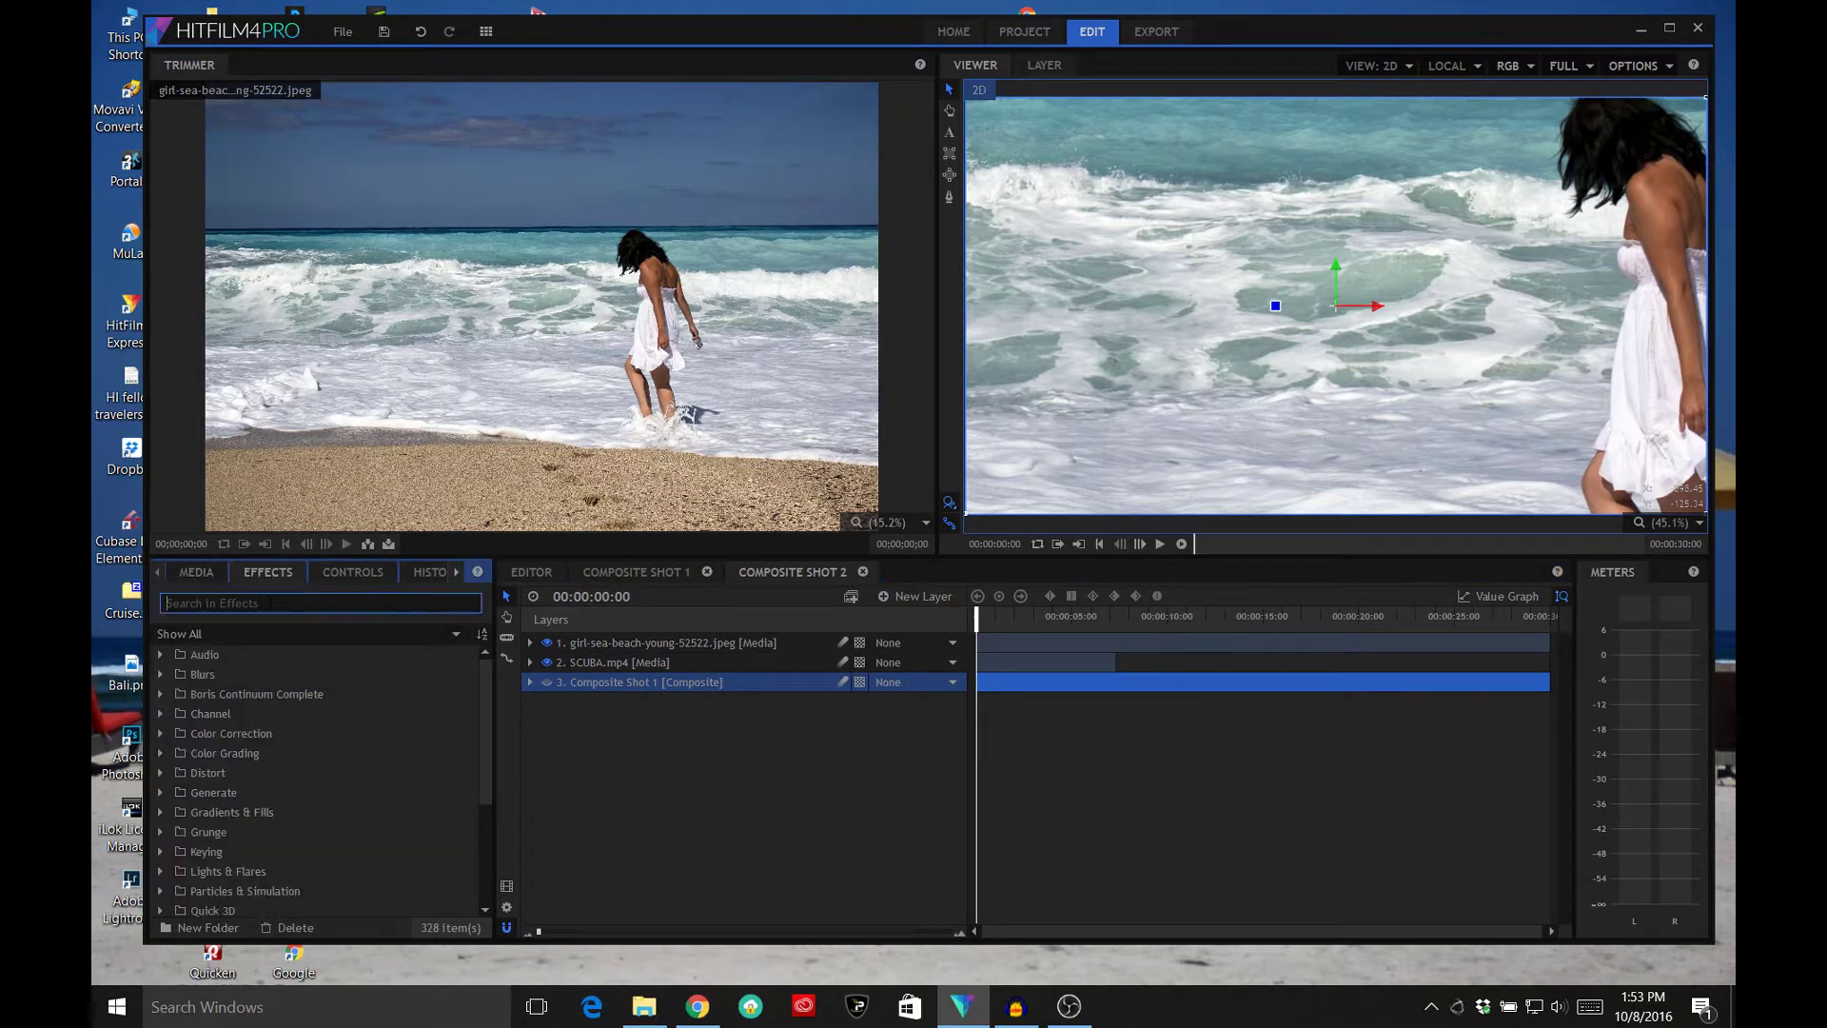
pyautogui.write('set ma')
pyautogui.moveTo(228, 694); pyautogui.dragTo(590, 649)
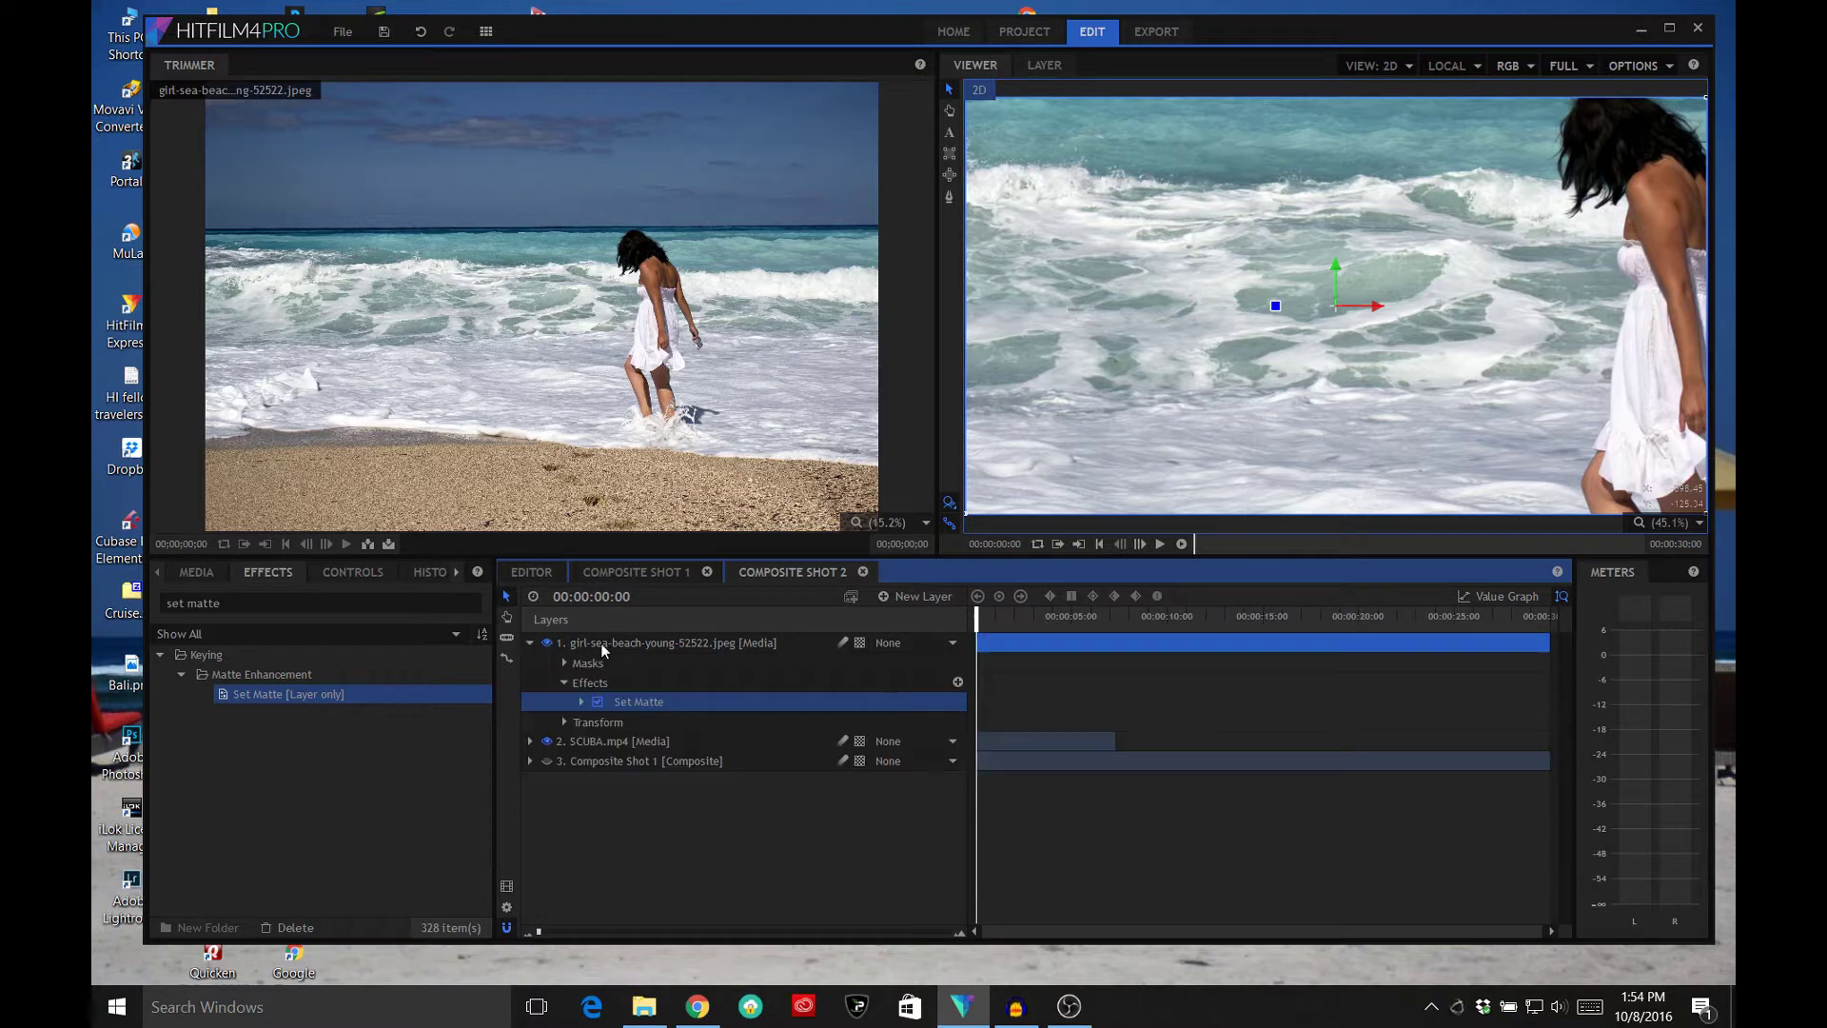
# Set the matte's Source Layer to Composite Shot 1 with Luminance, then play it back
pyautogui.click(582, 702)
pyautogui.click(767, 728)
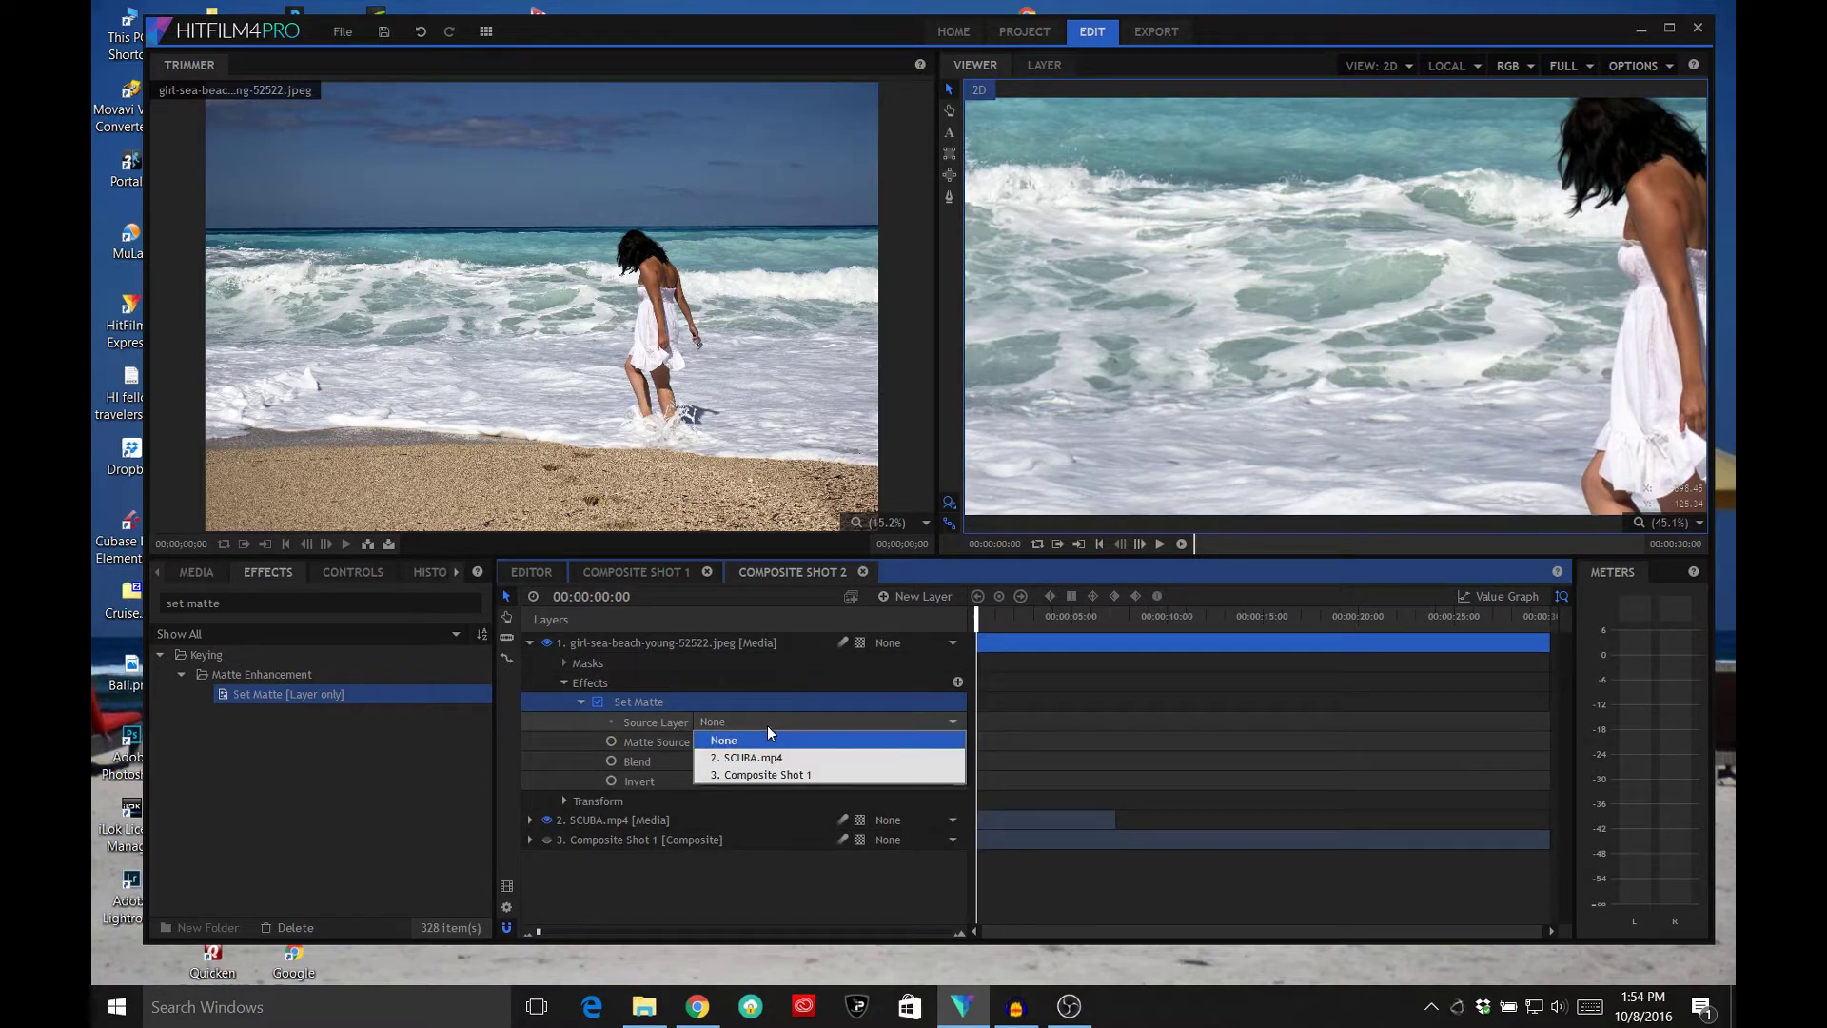
pyautogui.click(788, 778)
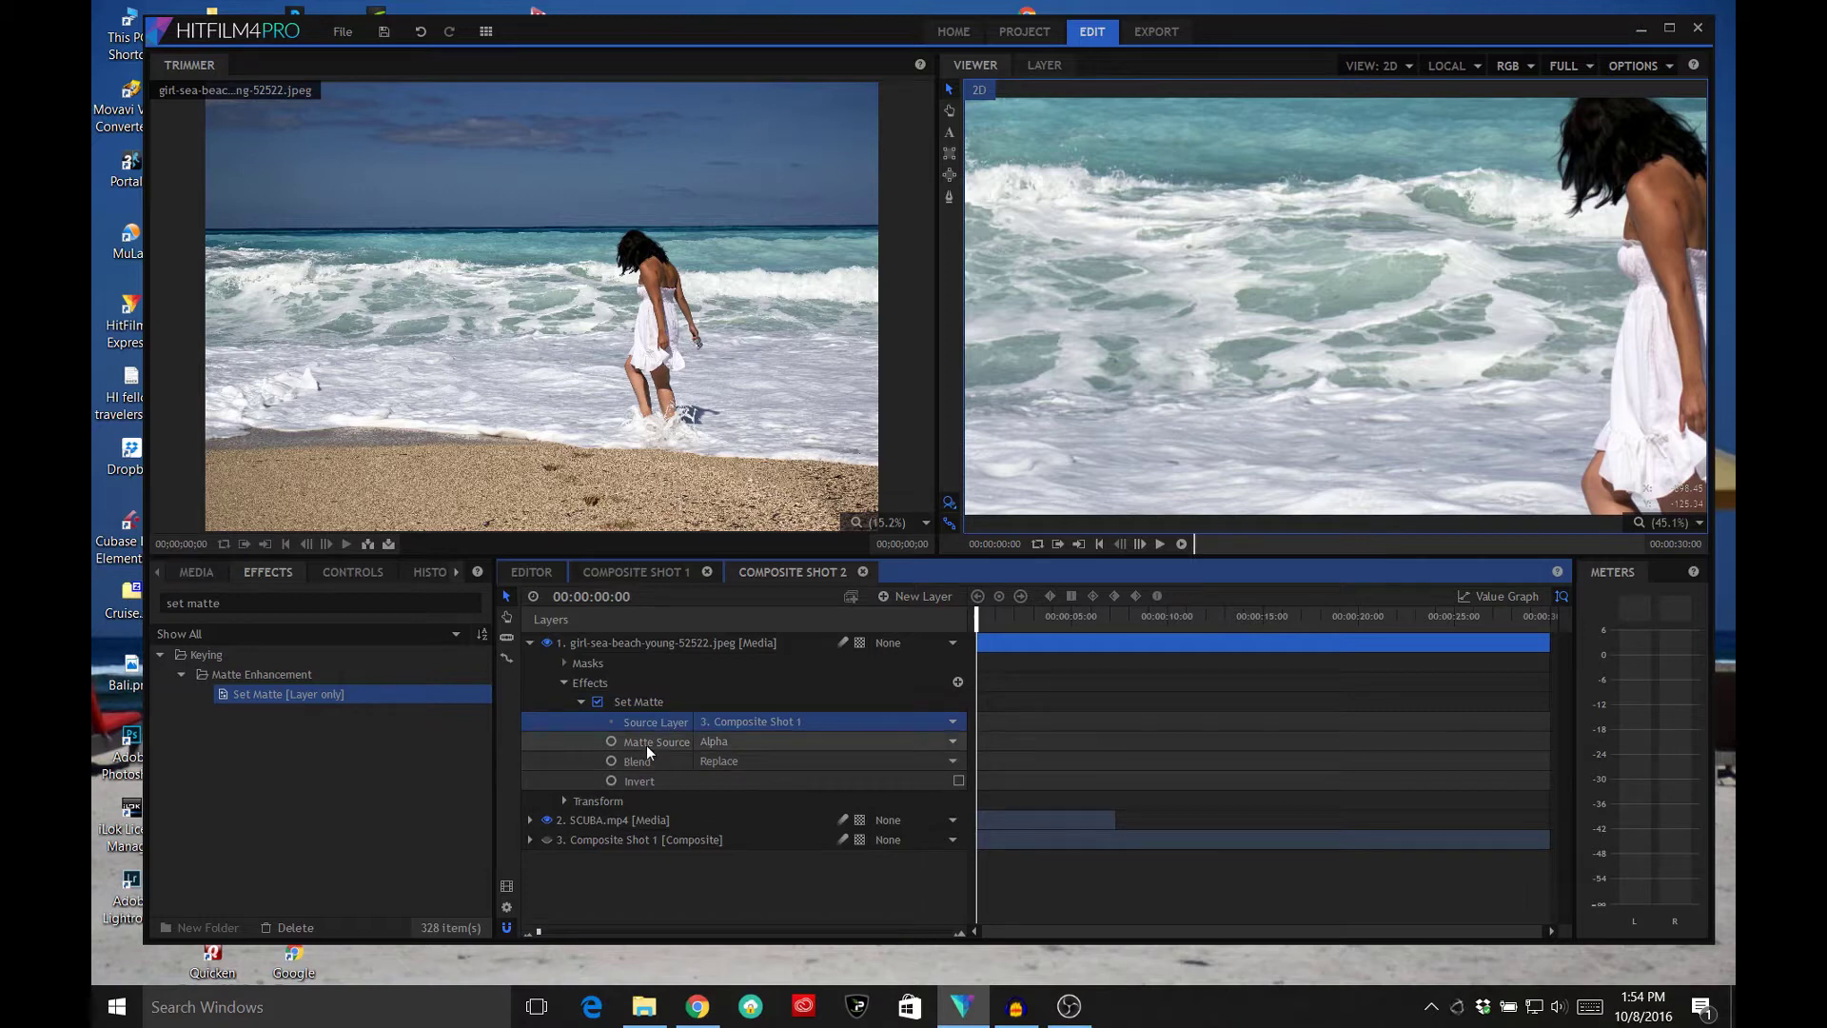
pyautogui.click(746, 734)
pyautogui.click(758, 824)
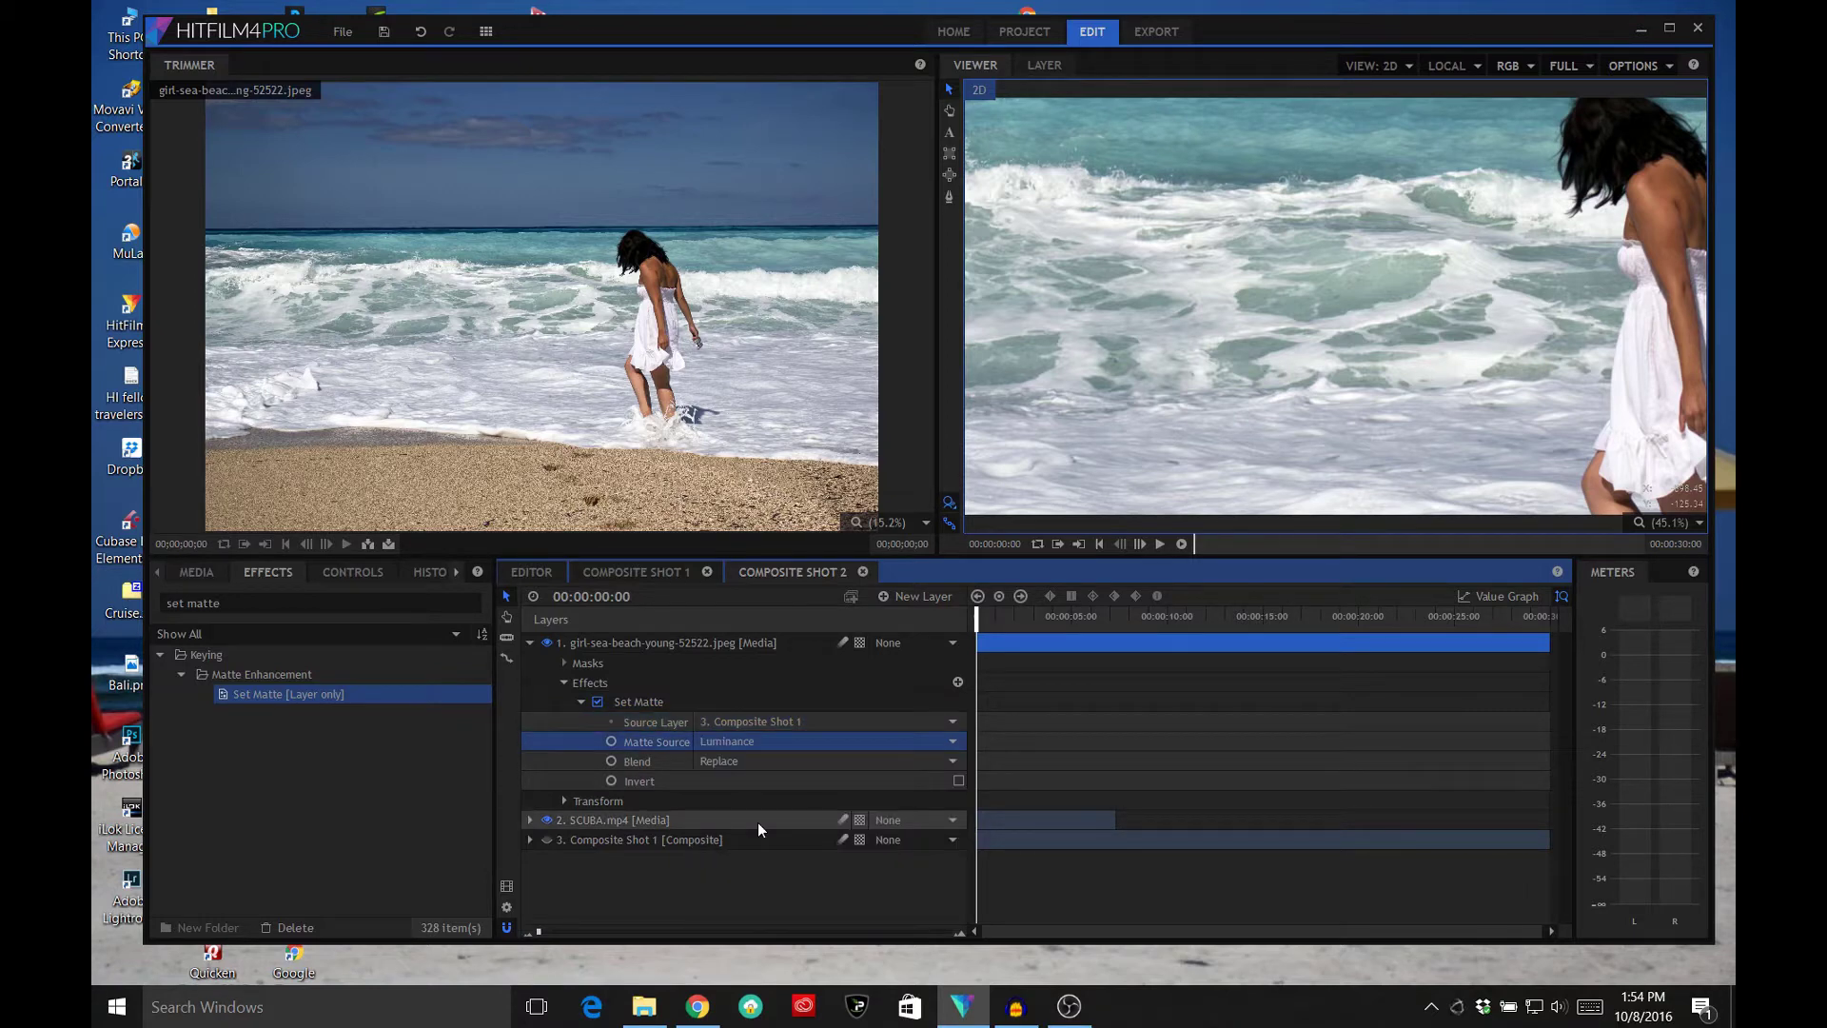
pyautogui.click(1160, 544)
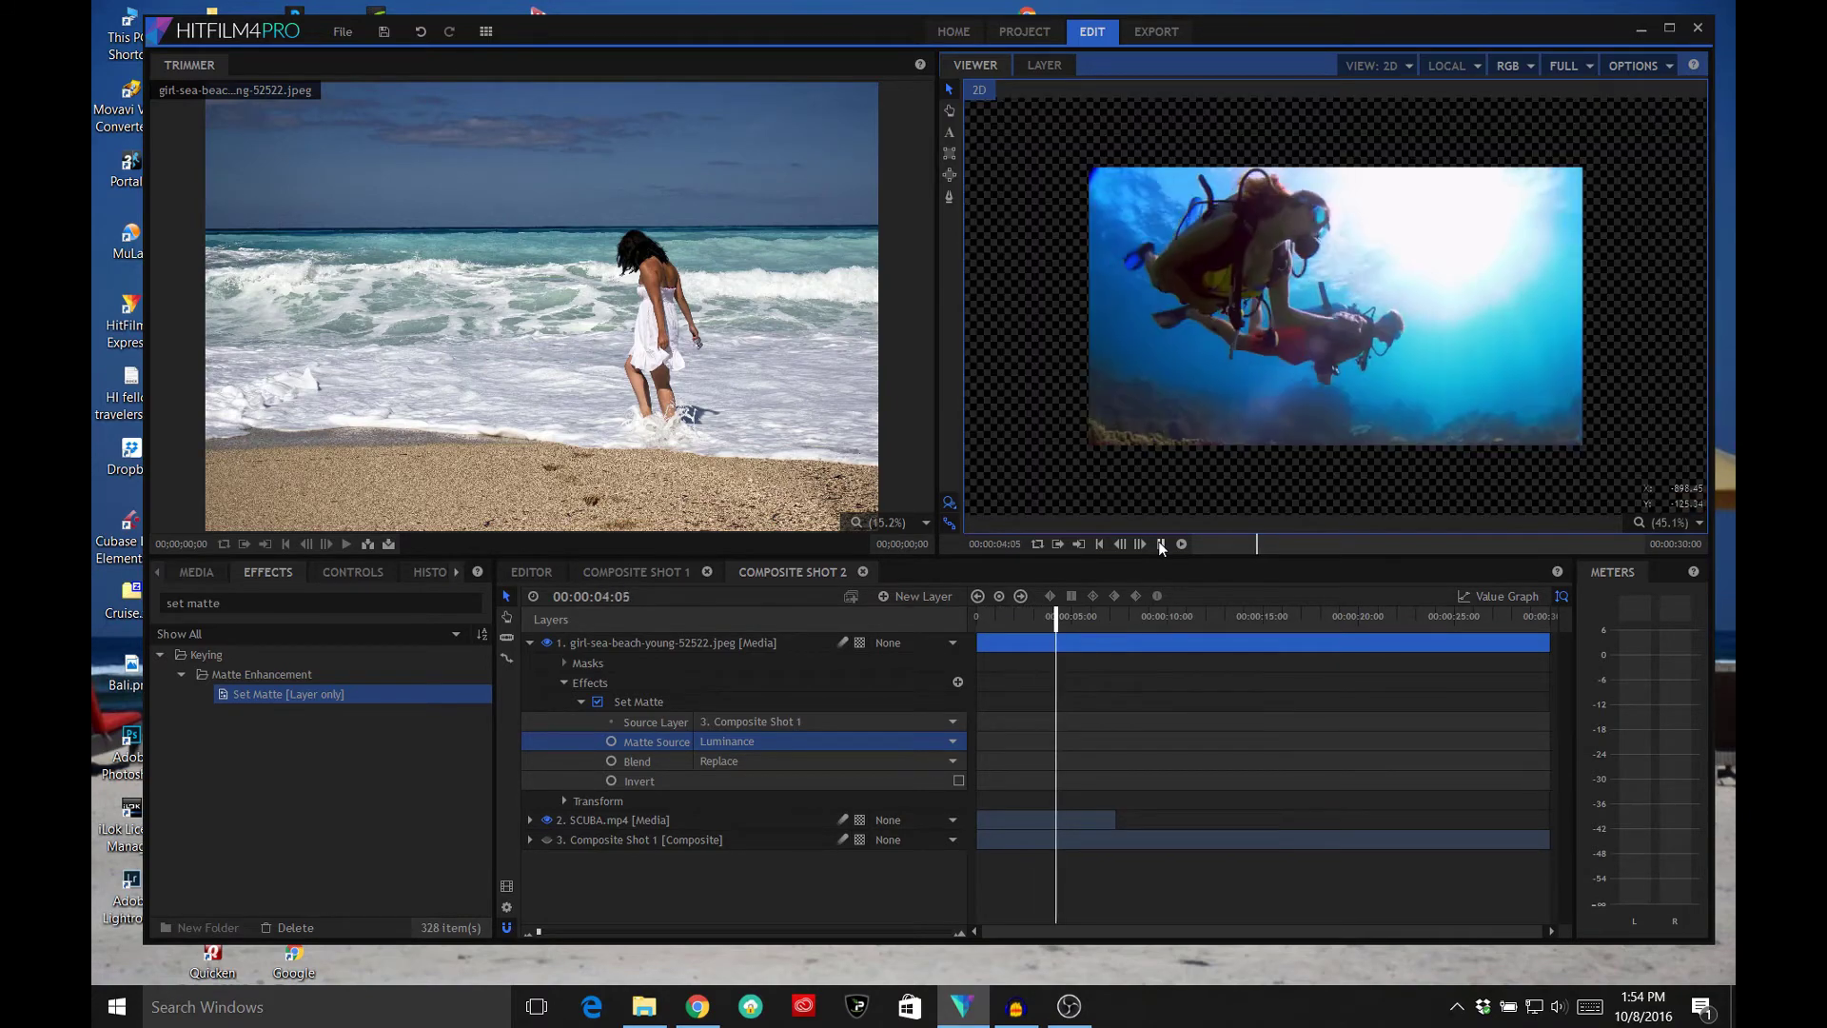
pyautogui.click(1160, 544)
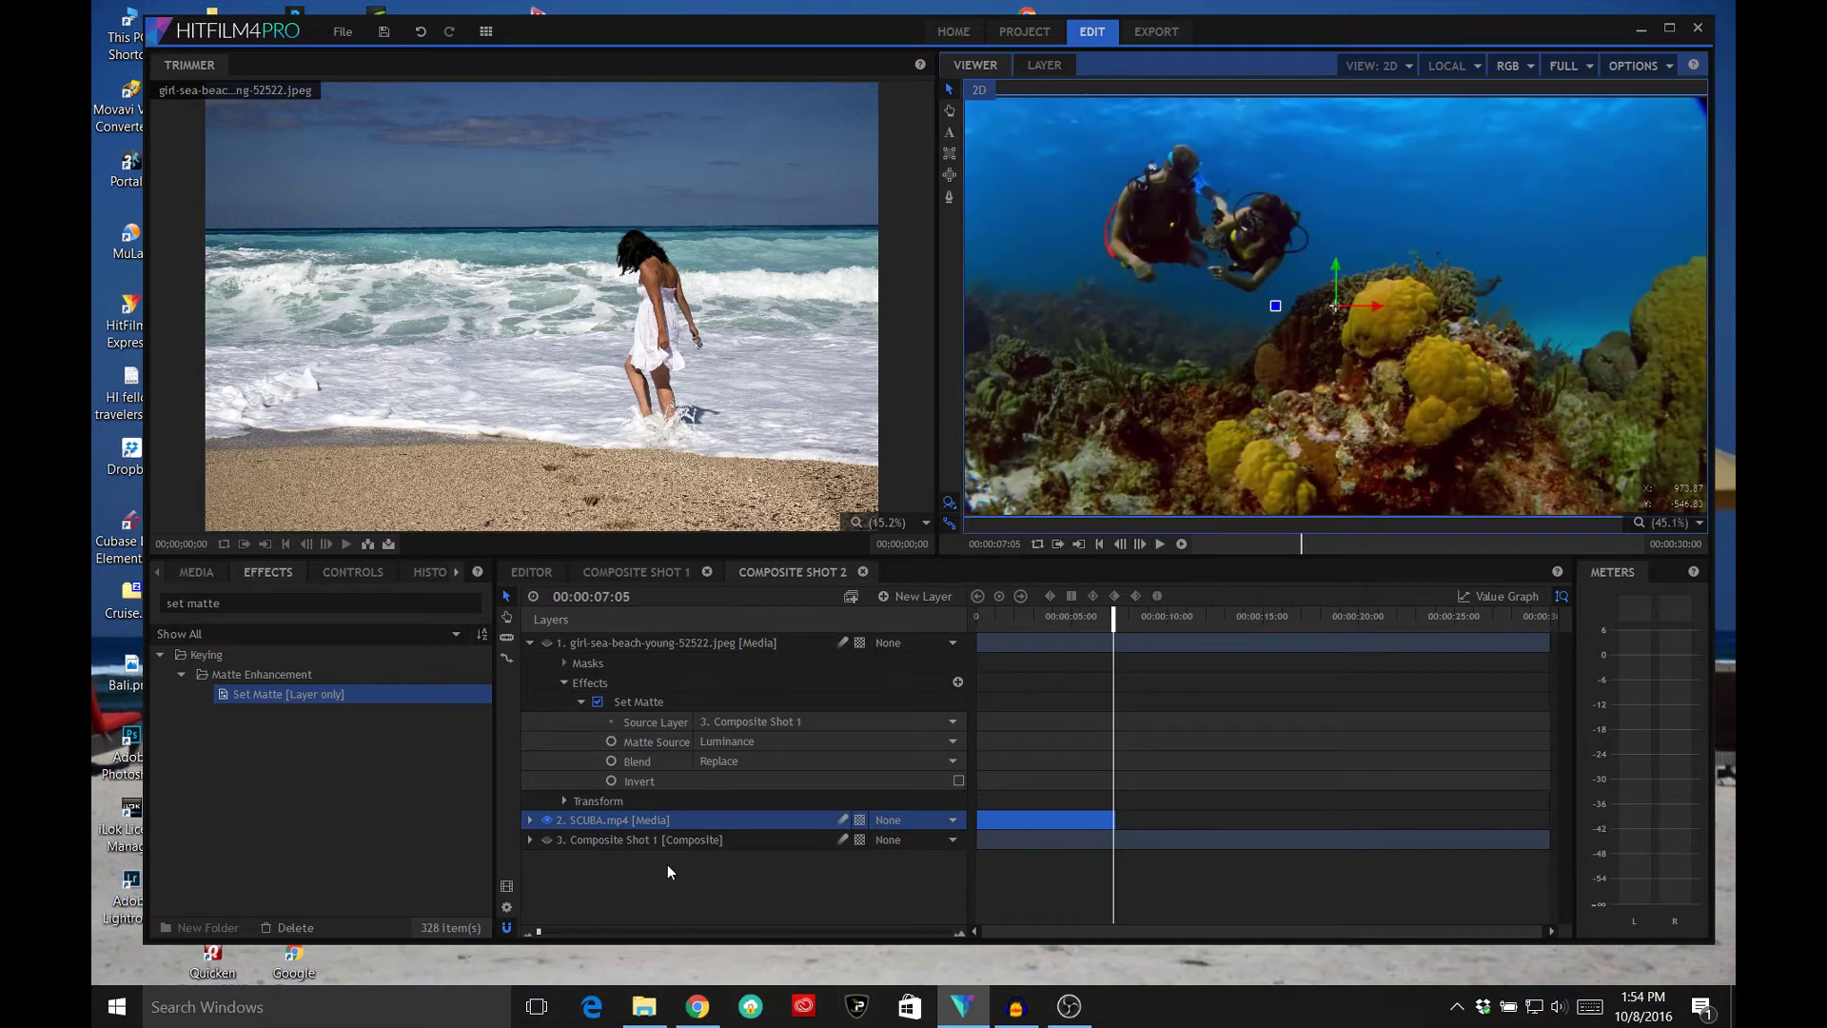